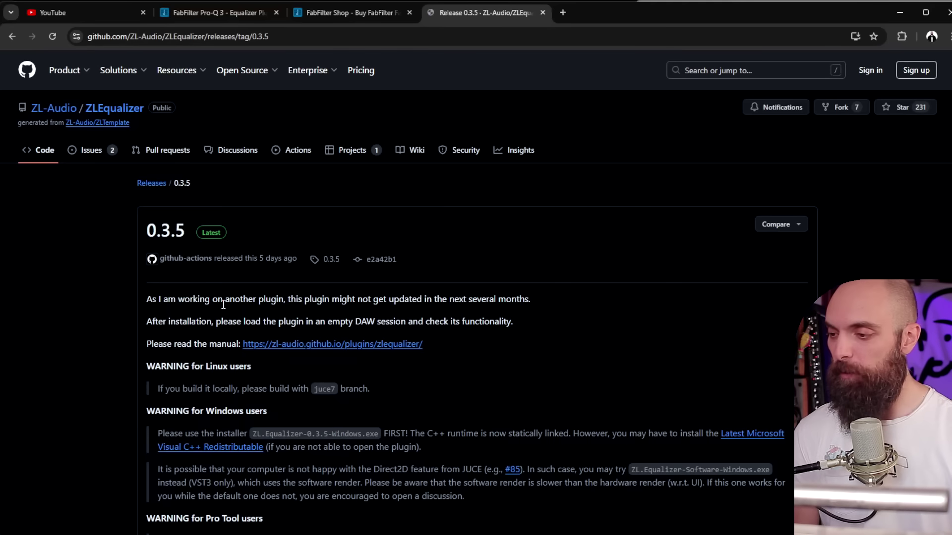
Download ZL.Equalizer-0.3.5-Windows.exe from the release assets and run it past the SmartScreen block.
{"action": "scroll", "coordinate": [224, 283], "scroll_direction": "down", "scroll_amount": 7}
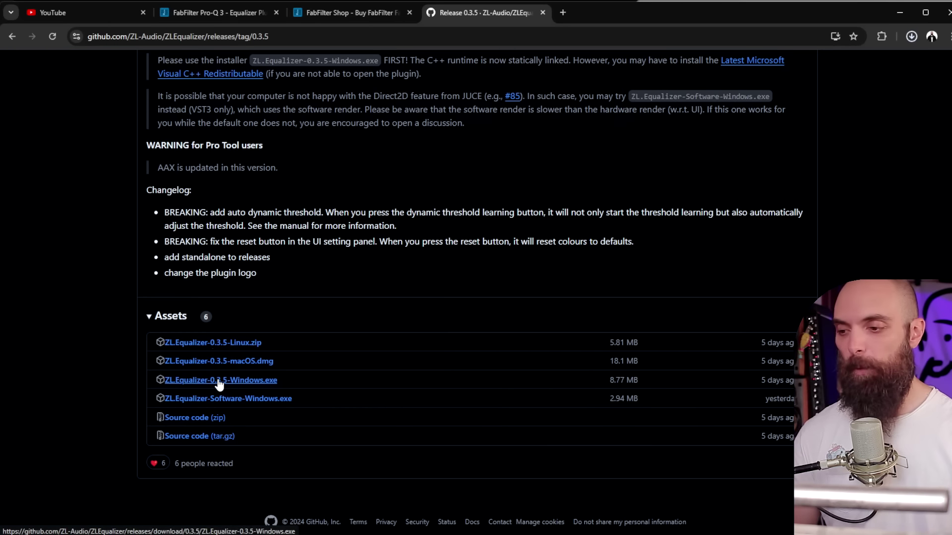
{"action": "left_click", "coordinate": [841, 63]}
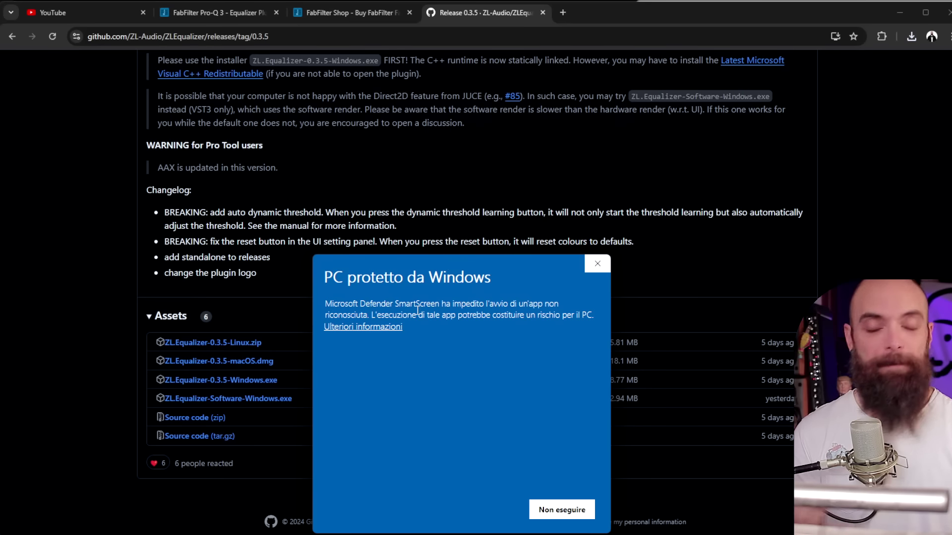
{"action": "left_click", "coordinate": [391, 328]}
{"action": "left_click", "coordinate": [461, 505]}
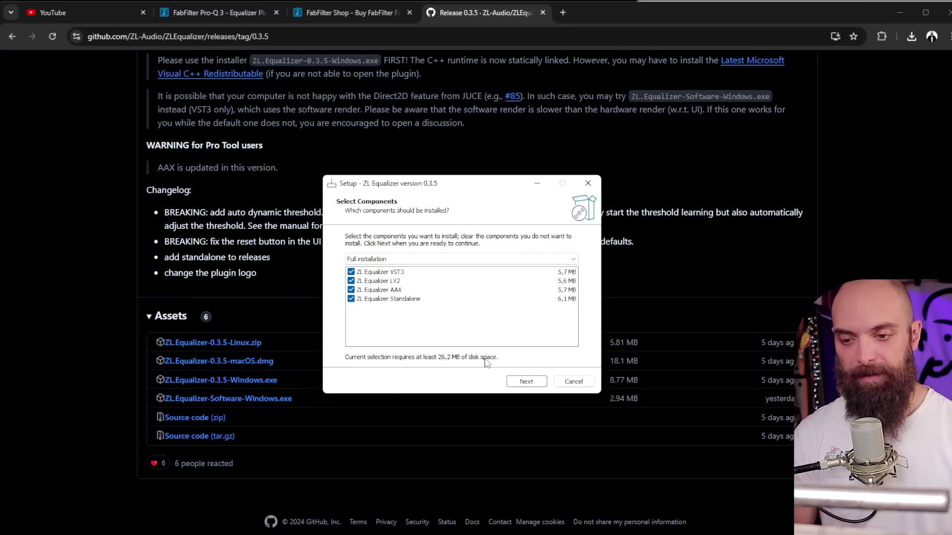
Install ZL Equalizer 0.3.5 with the full set of components and close the setup wizard.
{"action": "left_click", "coordinate": [524, 382]}
{"action": "left_click", "coordinate": [523, 383]}
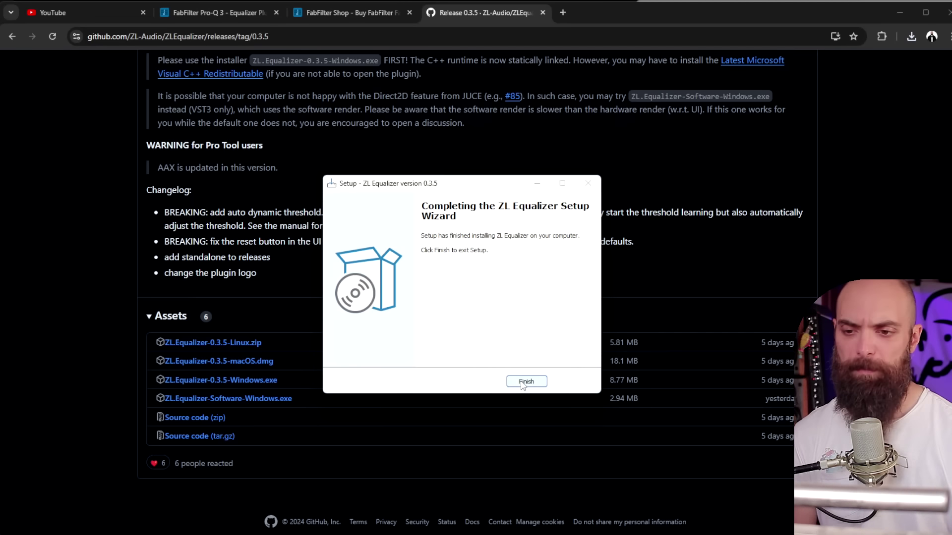
{"action": "left_click", "coordinate": [525, 382]}
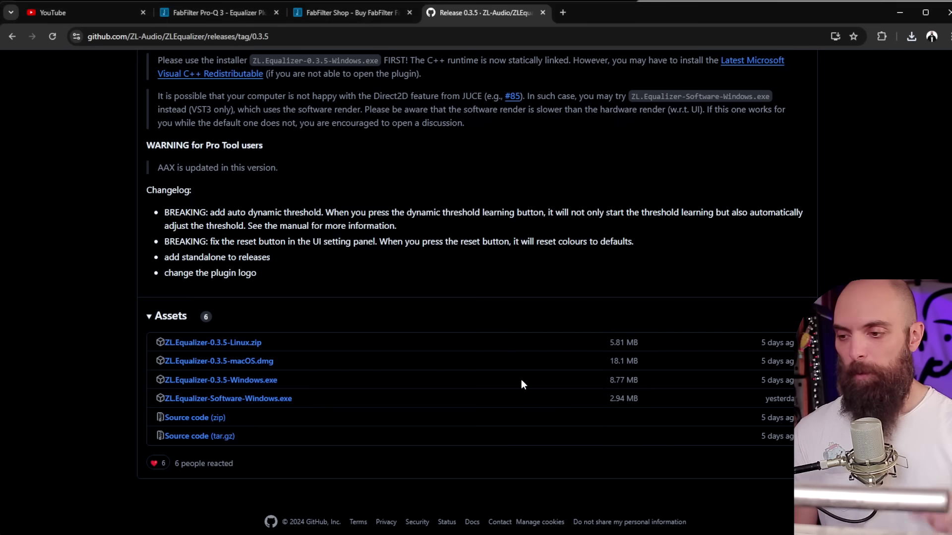
Switch to REAPER, rescan the plugins, and add VST3: ZL Equalizer (ZL) to track 1.
{"action": "key", "text": "alt+Tab"}
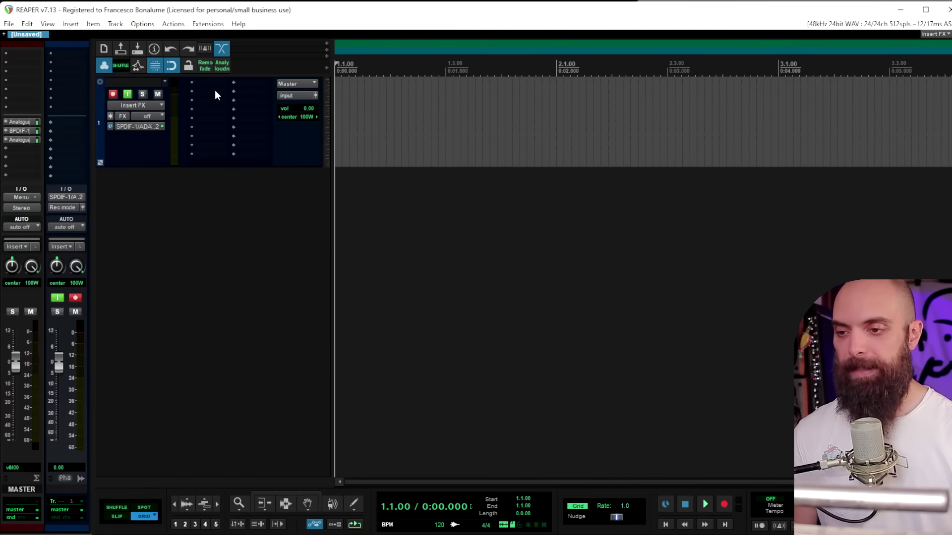
{"action": "double_click", "coordinate": [214, 91]}
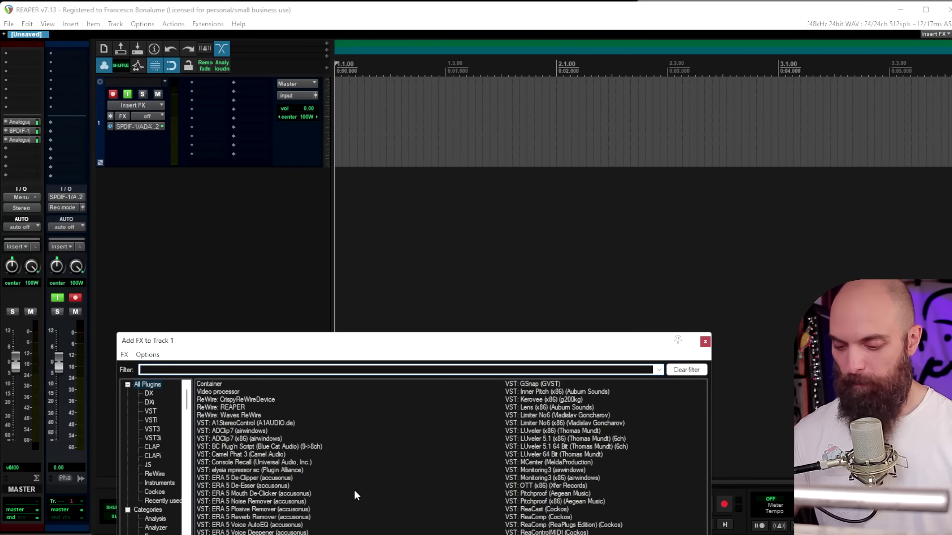
{"action": "key", "text": "F5"}
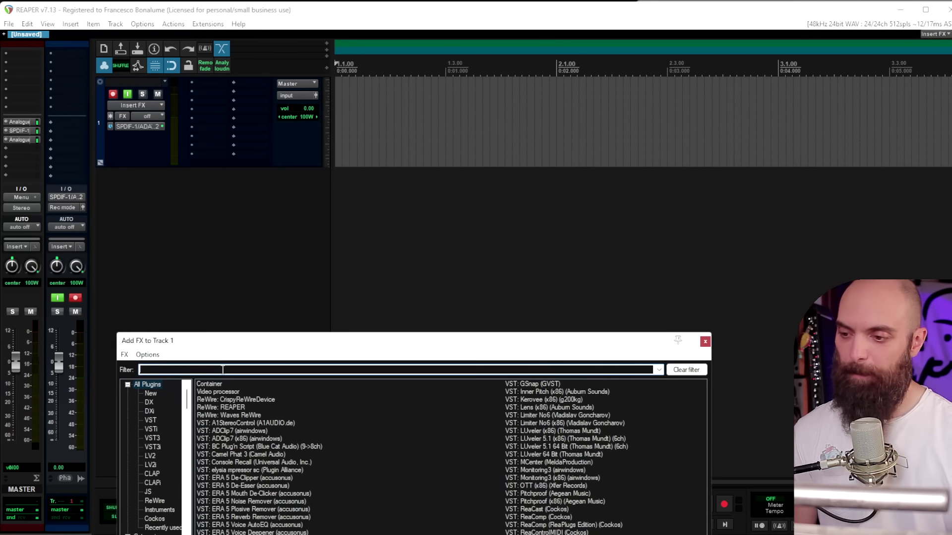
{"action": "type", "text": "zl equa"}
{"action": "double_click", "coordinate": [240, 384]}
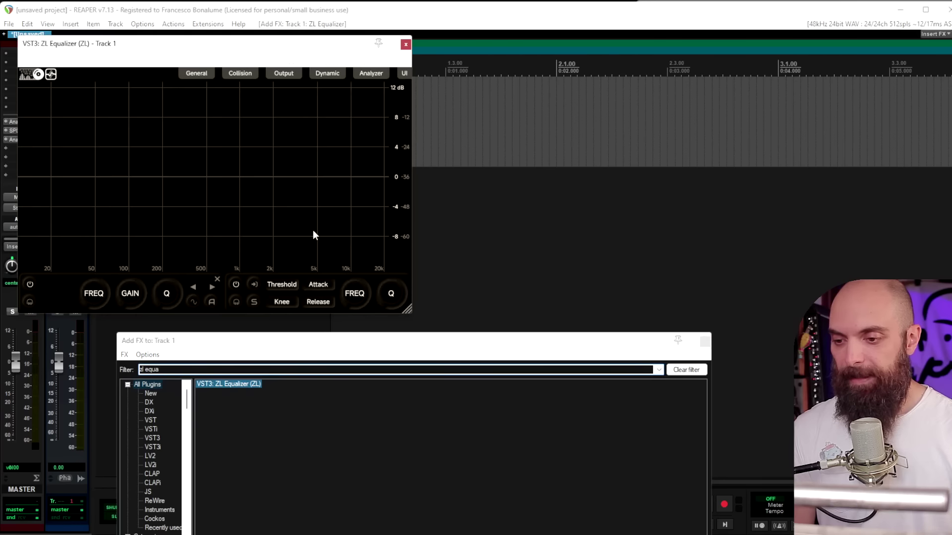
Enlarge the ZL Equalizer window and position it over the track area.
{"action": "left_click_drag", "start_coordinate": [194, 46], "coordinate": [380, 68]}
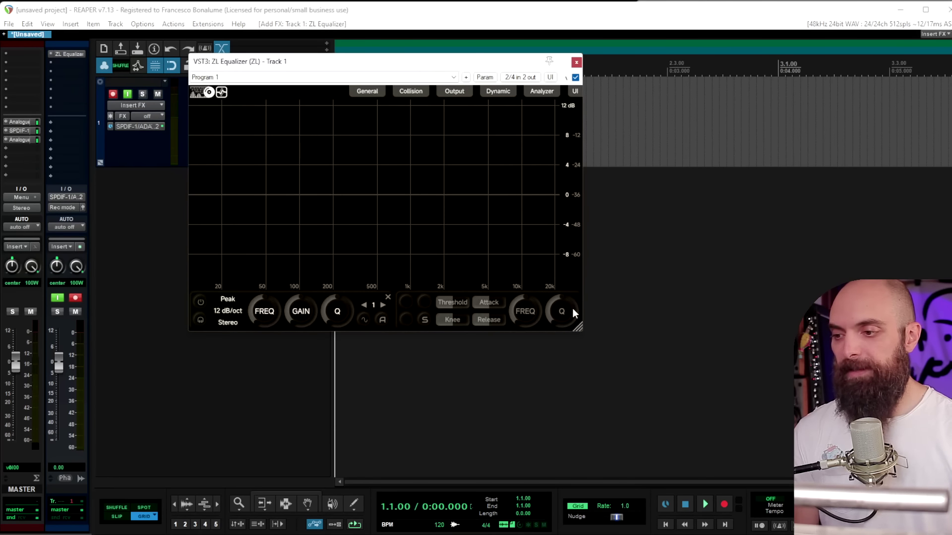
{"action": "left_click_drag", "start_coordinate": [580, 329], "coordinate": [757, 467]}
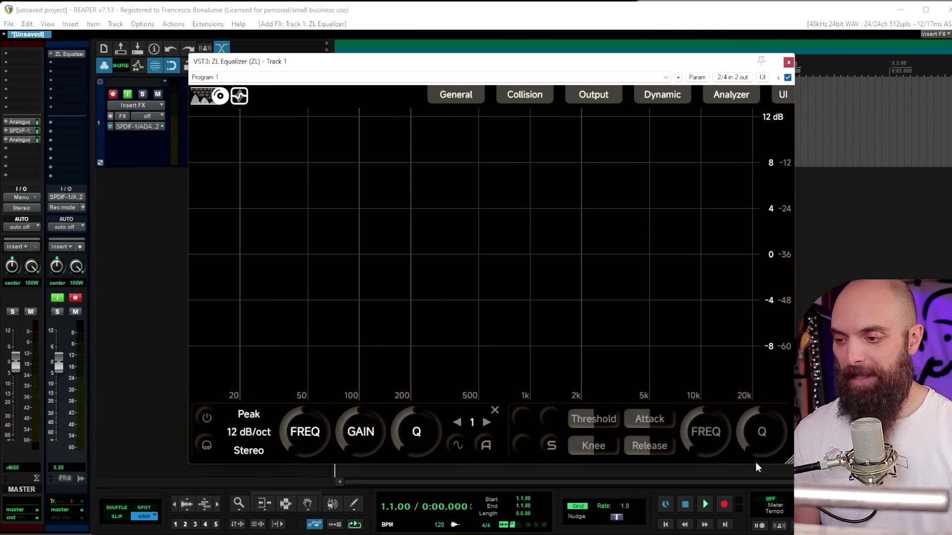
{"action": "left_click_drag", "start_coordinate": [421, 63], "coordinate": [335, 48]}
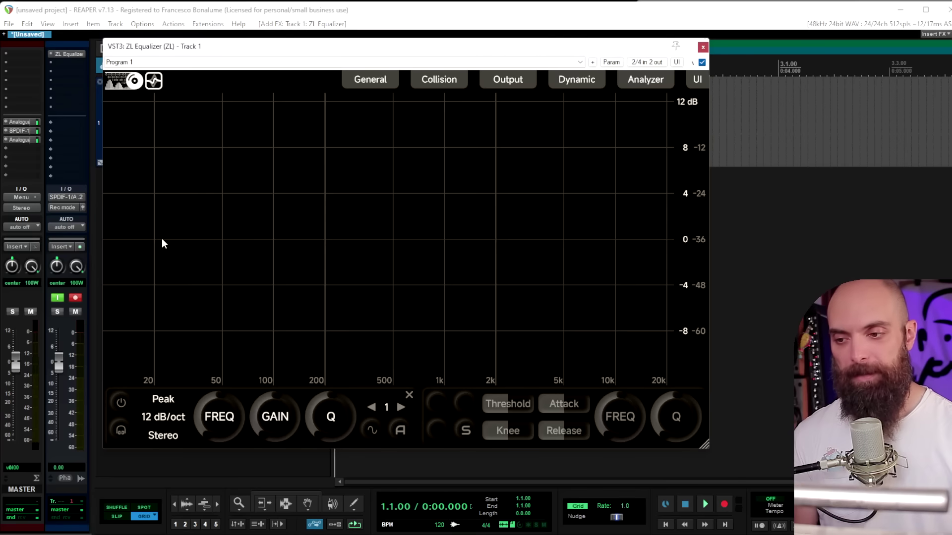
Create a peak band and place it at about 230 Hz with about 3.6 dB of boost.
{"action": "double_click", "coordinate": [357, 240]}
{"action": "left_click_drag", "start_coordinate": [357, 239], "coordinate": [282, 204]}
{"action": "left_click_drag", "start_coordinate": [277, 169], "coordinate": [338, 203]}
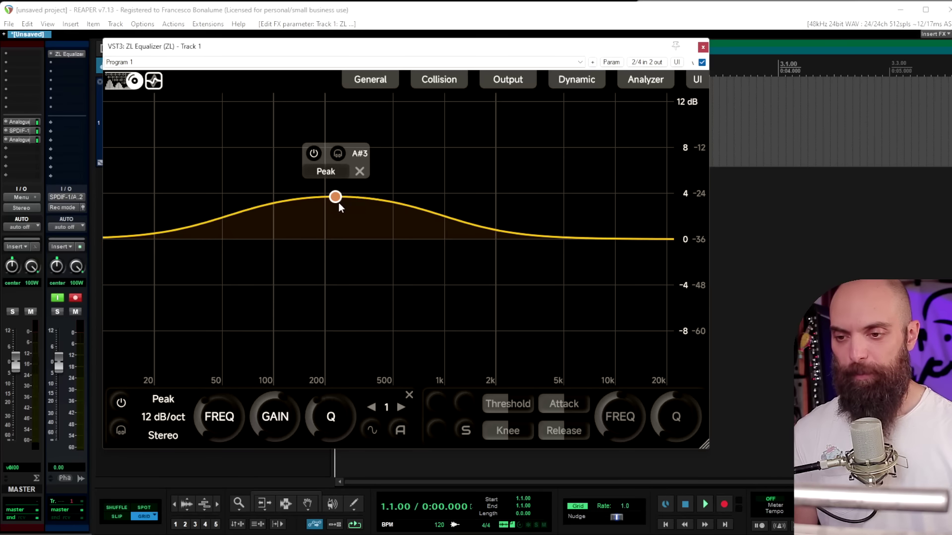
Widen and narrow the peak band's Q repeatedly, leaving a moderately narrow bell.
{"action": "scroll", "coordinate": [338, 204], "scroll_direction": "down", "scroll_amount": 3}
{"action": "scroll", "coordinate": [338, 203], "scroll_direction": "up", "scroll_amount": 8}
{"action": "scroll", "coordinate": [338, 206], "scroll_direction": "down", "scroll_amount": 7}
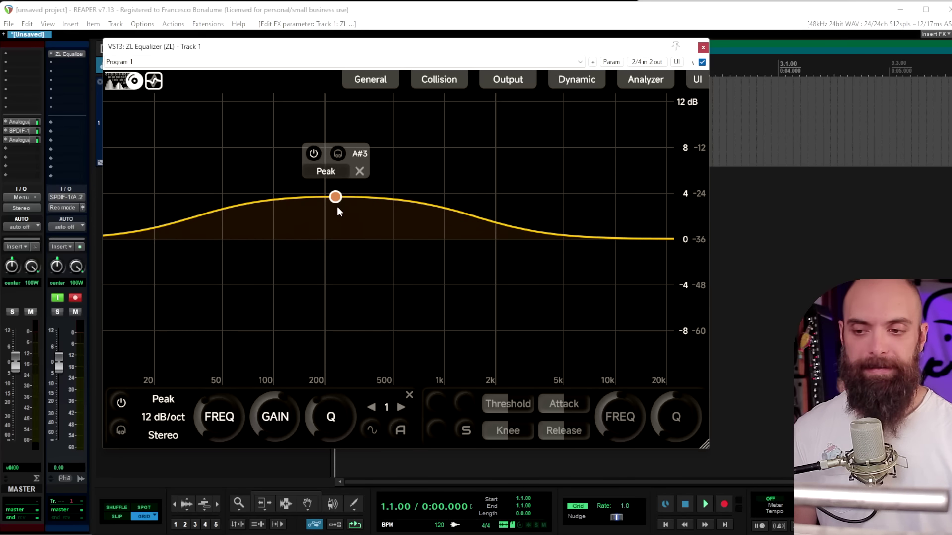
{"action": "scroll", "coordinate": [336, 206], "scroll_direction": "up", "scroll_amount": 8}
{"action": "scroll", "coordinate": [328, 210], "scroll_direction": "down", "scroll_amount": 2}
{"action": "scroll", "coordinate": [327, 209], "scroll_direction": "down", "scroll_amount": 3}
{"action": "scroll", "coordinate": [328, 210], "scroll_direction": "up", "scroll_amount": 4}
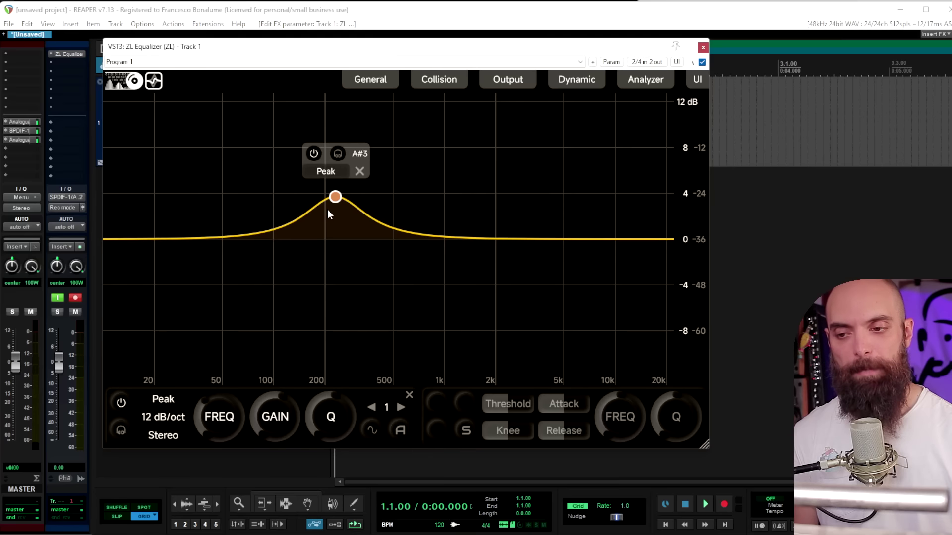
{"action": "scroll", "coordinate": [330, 204], "scroll_direction": "down", "scroll_amount": 1}
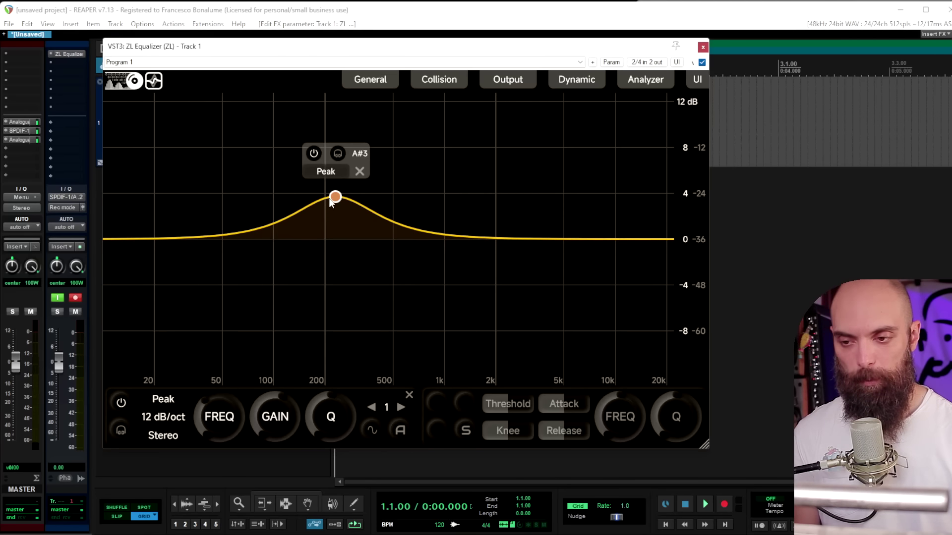
Change the band's filter type to Low Shelf and move it to about 210 Hz.
{"action": "left_click", "coordinate": [330, 172]}
{"action": "left_click", "coordinate": [331, 172]}
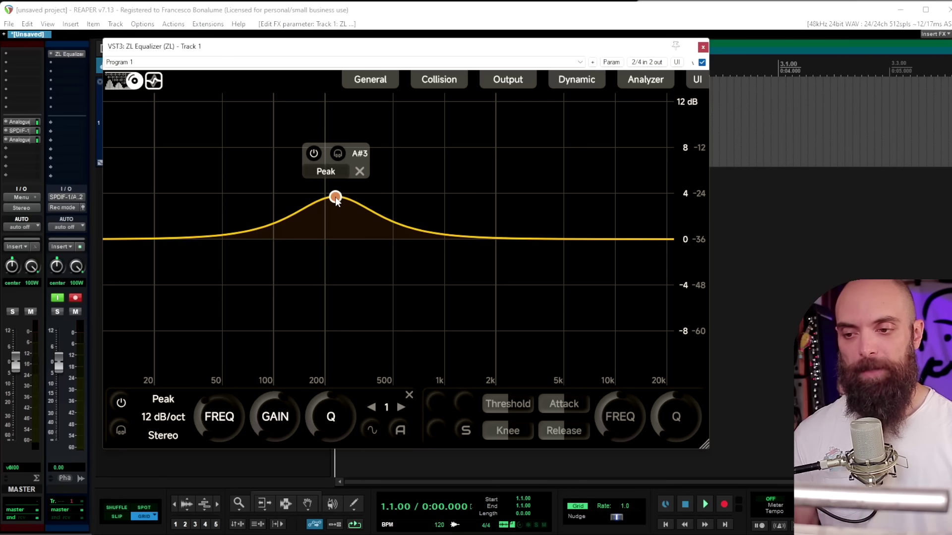
{"action": "left_click", "coordinate": [325, 171]}
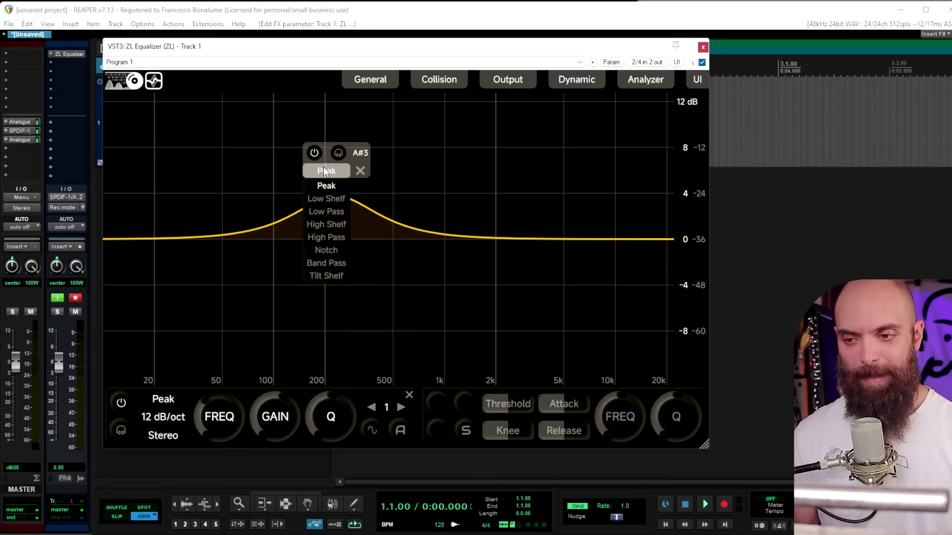
{"action": "left_click", "coordinate": [329, 198]}
{"action": "left_click_drag", "start_coordinate": [341, 198], "coordinate": [329, 201]}
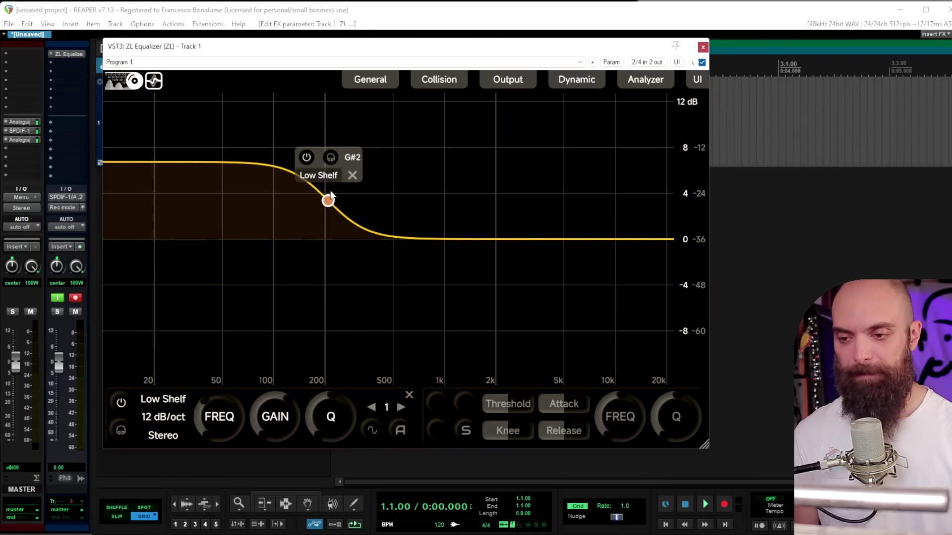
Switch the band to Low Pass, move it to about 240 Hz, and switch it to High Shelf.
{"action": "left_click", "coordinate": [322, 176]}
{"action": "left_click", "coordinate": [320, 214]}
{"action": "left_click_drag", "start_coordinate": [327, 239], "coordinate": [340, 239]}
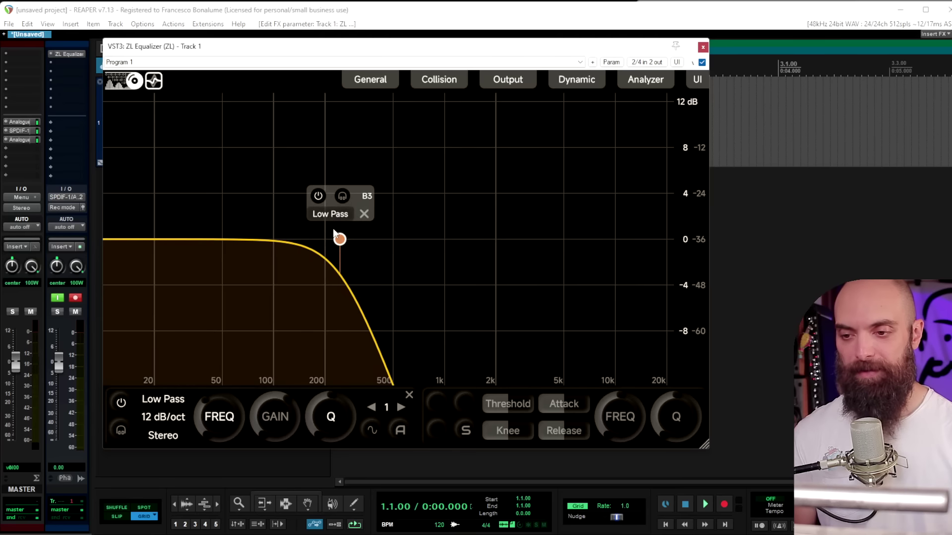
{"action": "left_click", "coordinate": [331, 213]}
{"action": "left_click", "coordinate": [323, 266]}
Set the band to Notch, move it to about 280 Hz, and change it to Band Pass.
{"action": "left_click", "coordinate": [331, 175]}
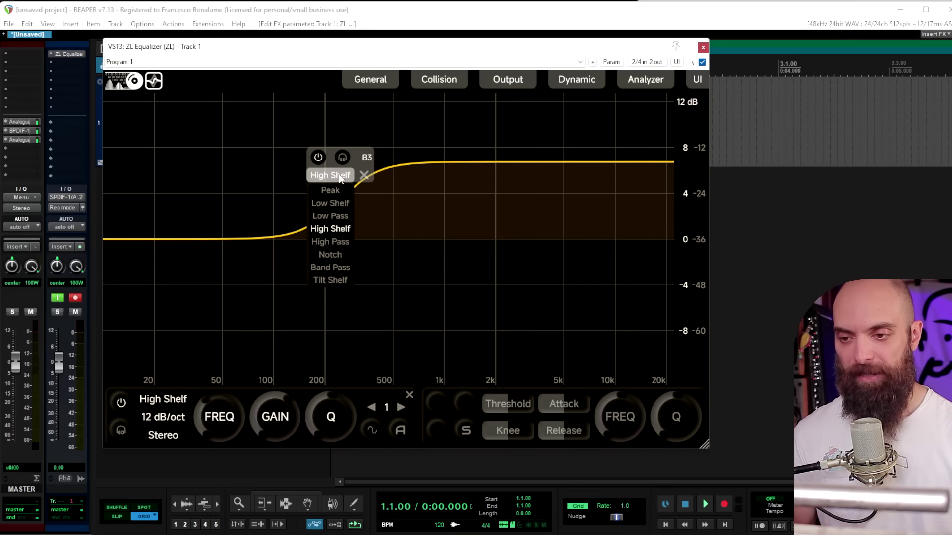
{"action": "left_click", "coordinate": [330, 255]}
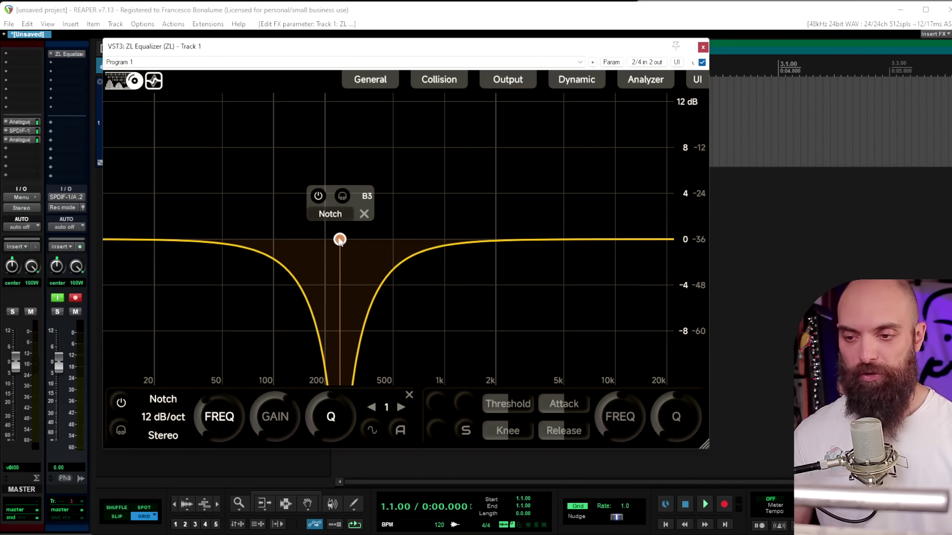
{"action": "left_click_drag", "start_coordinate": [336, 239], "coordinate": [351, 240]}
{"action": "left_click", "coordinate": [338, 207]}
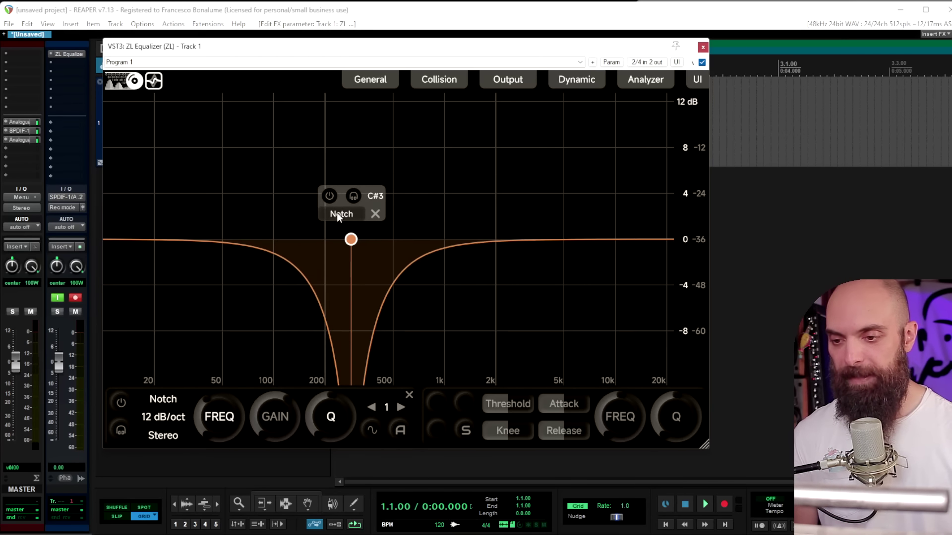
{"action": "left_click", "coordinate": [343, 292]}
Change the band to a Tilt Shelf at about 450 Hz near 0 dB and remove the band.
{"action": "left_click", "coordinate": [343, 214]}
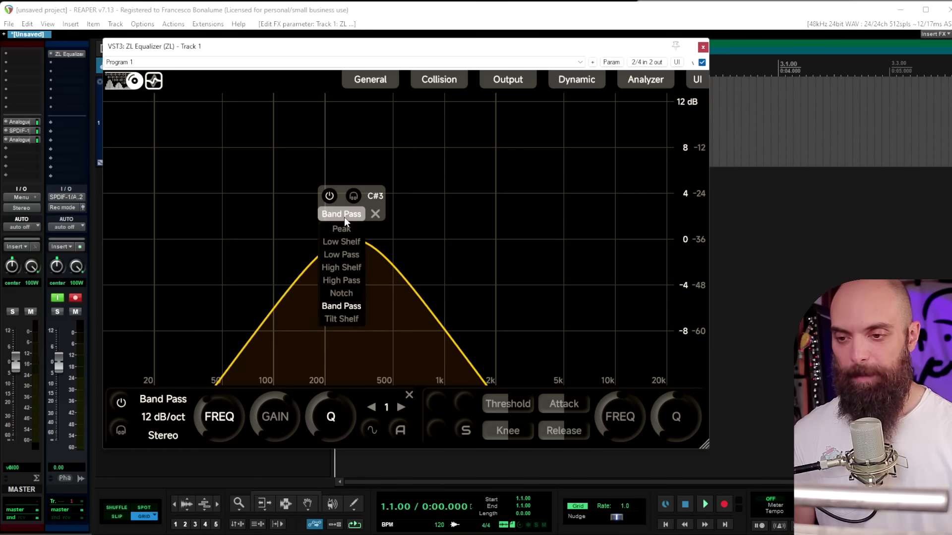
{"action": "left_click", "coordinate": [340, 318]}
{"action": "left_click_drag", "start_coordinate": [352, 200], "coordinate": [386, 236]}
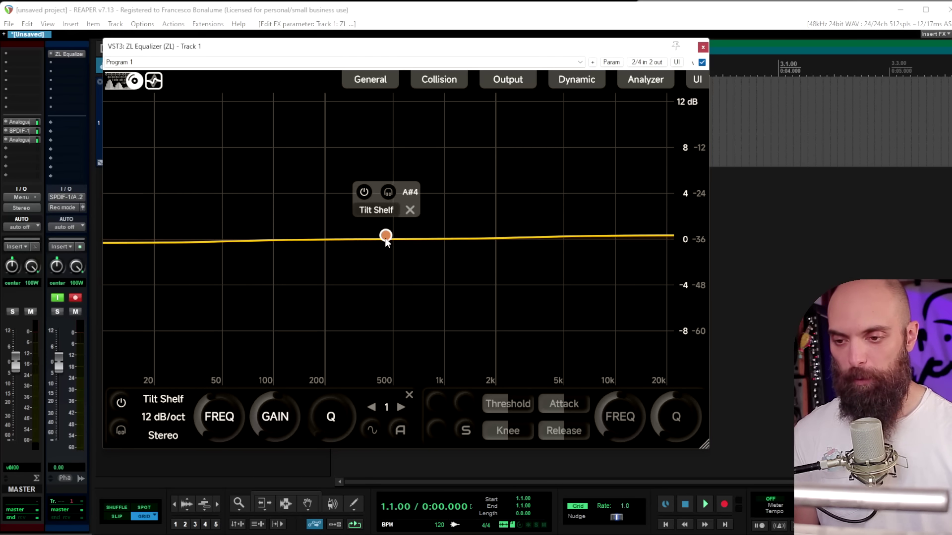
{"action": "left_click", "coordinate": [378, 200]}
{"action": "left_click", "coordinate": [374, 224]}
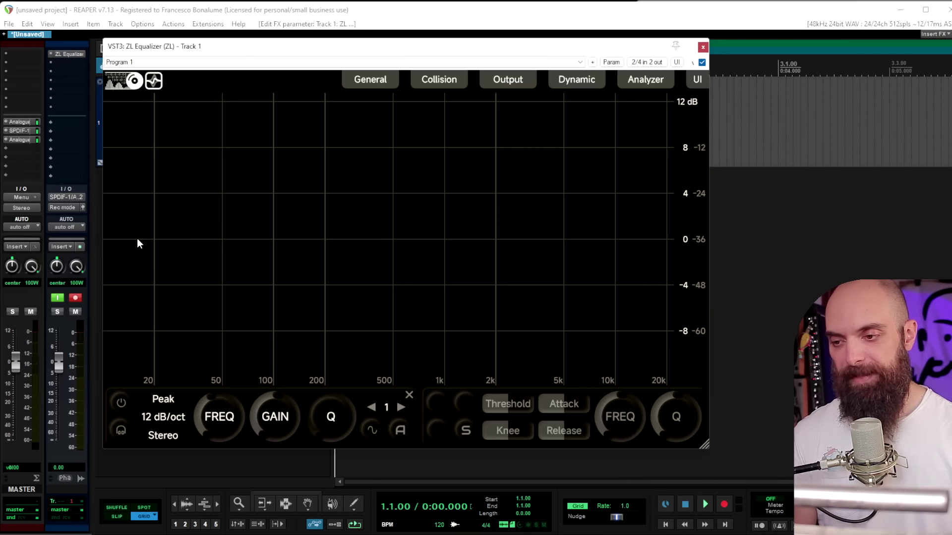
Create and delete a high-pass band swept up to about 800 Hz and a low-pass band swept down to about 170 Hz.
{"action": "double_click", "coordinate": [137, 240]}
{"action": "left_click_drag", "start_coordinate": [137, 240], "coordinate": [430, 240]}
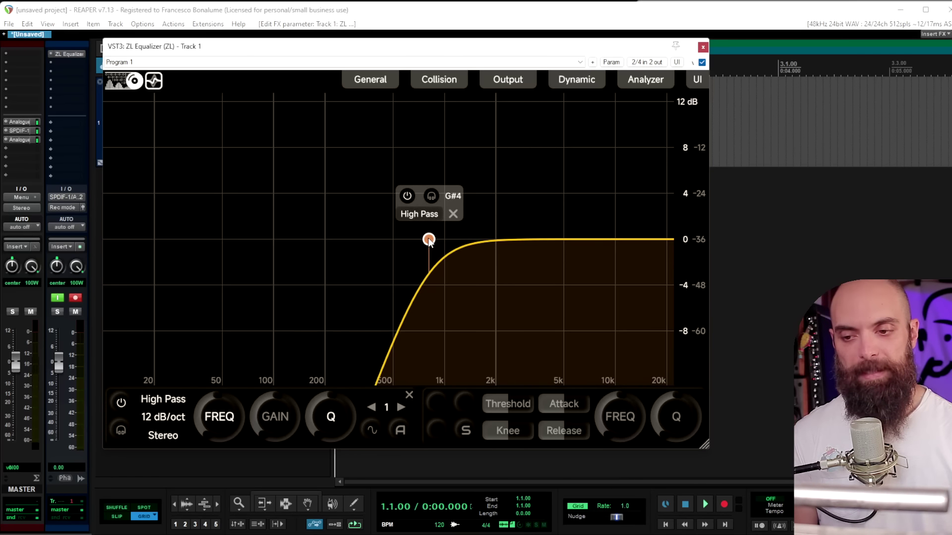
{"action": "left_click", "coordinate": [453, 213]}
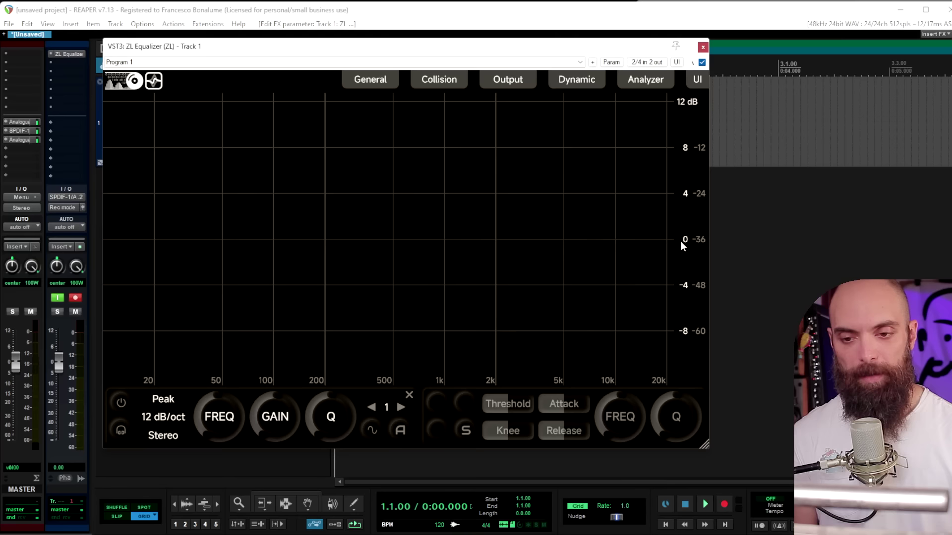
{"action": "double_click", "coordinate": [654, 240]}
{"action": "left_click_drag", "start_coordinate": [656, 241], "coordinate": [318, 232]}
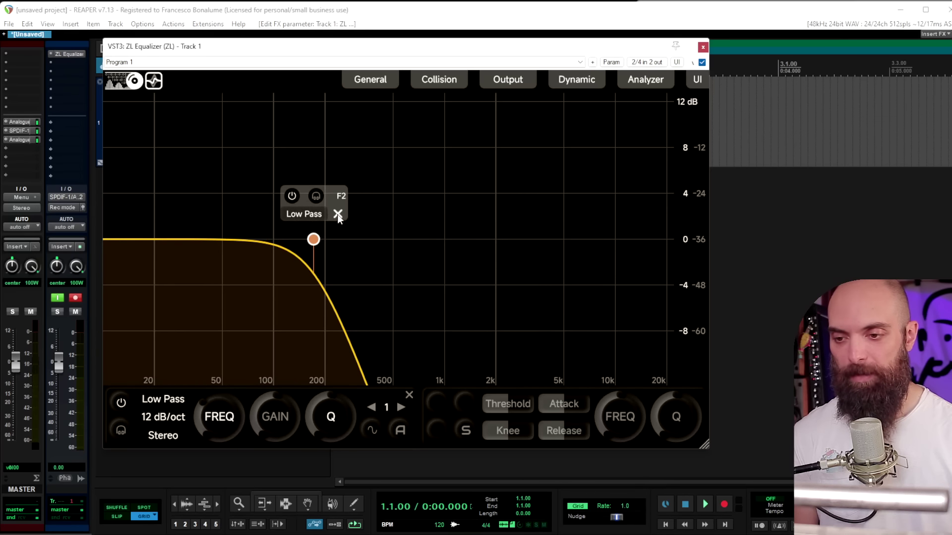
{"action": "left_click", "coordinate": [337, 215]}
Create and delete a low-end band at about 37 Hz below 0 dB and a high-shelf band at about 4.5 kHz.
{"action": "double_click", "coordinate": [188, 219]}
{"action": "left_click_drag", "start_coordinate": [188, 219], "coordinate": [200, 265]}
{"action": "left_click", "coordinate": [228, 309]}
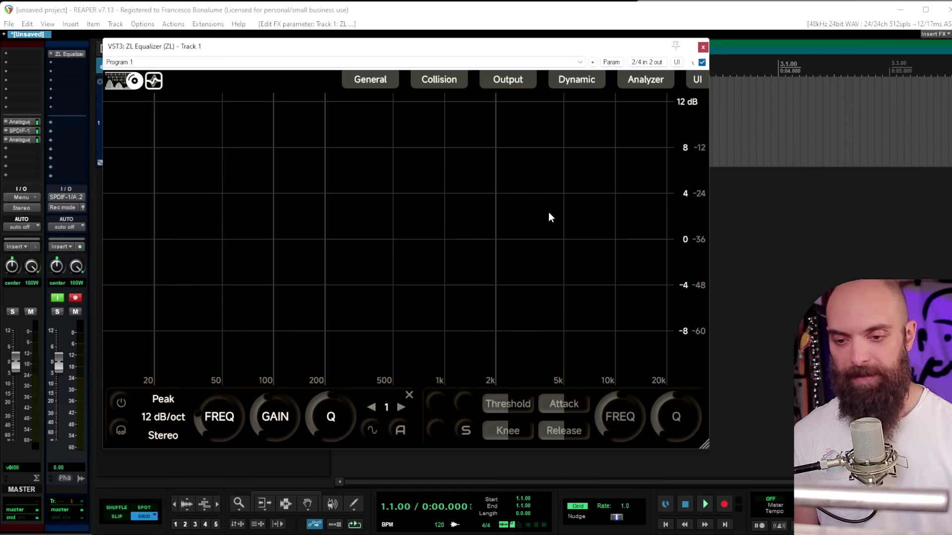
{"action": "double_click", "coordinate": [631, 215]}
{"action": "left_click_drag", "start_coordinate": [631, 215], "coordinate": [556, 183]}
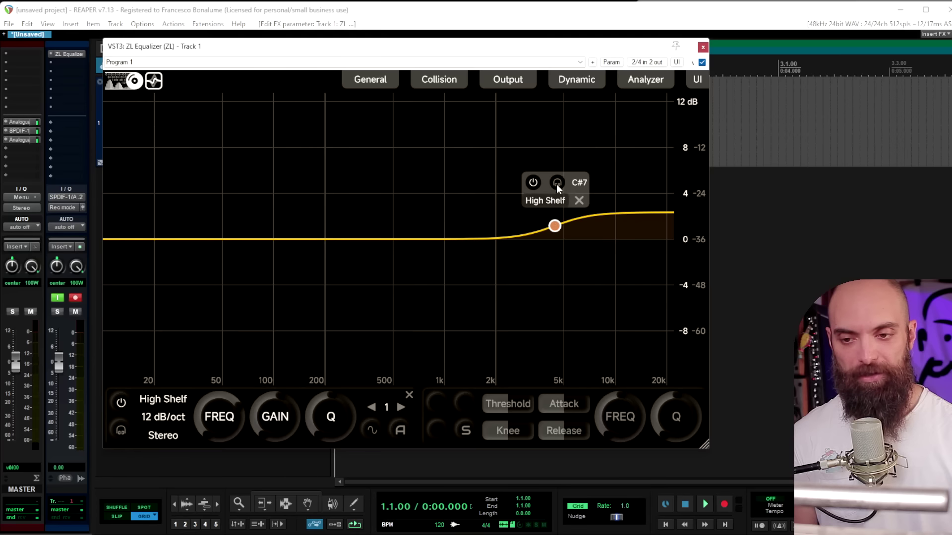
{"action": "left_click", "coordinate": [579, 202]}
Create and delete a midrange band at about 480 Hz and a high-shelf band at about 3.3 kHz with a boost.
{"action": "double_click", "coordinate": [389, 208]}
{"action": "left_click", "coordinate": [413, 181]}
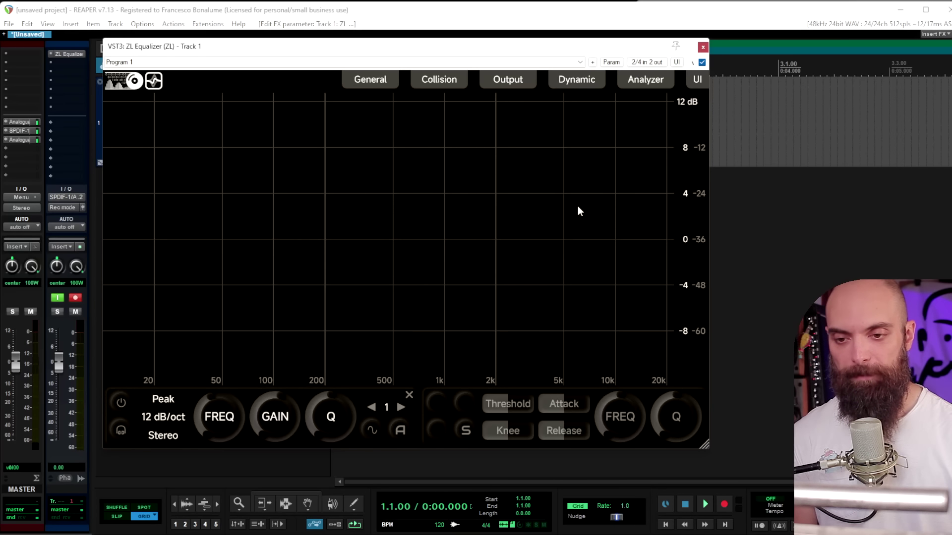
{"action": "double_click", "coordinate": [631, 211]}
{"action": "left_click_drag", "start_coordinate": [630, 208], "coordinate": [532, 209]}
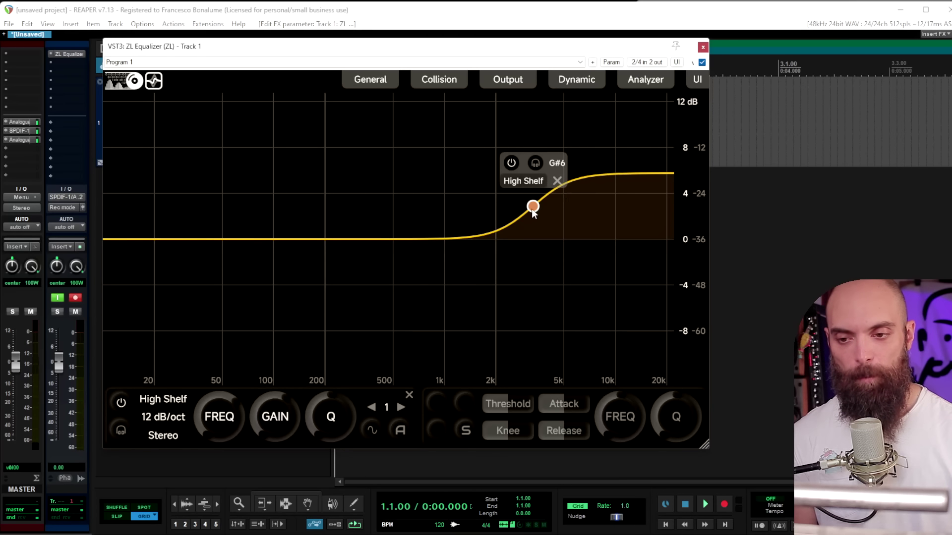
{"action": "left_click", "coordinate": [558, 181]}
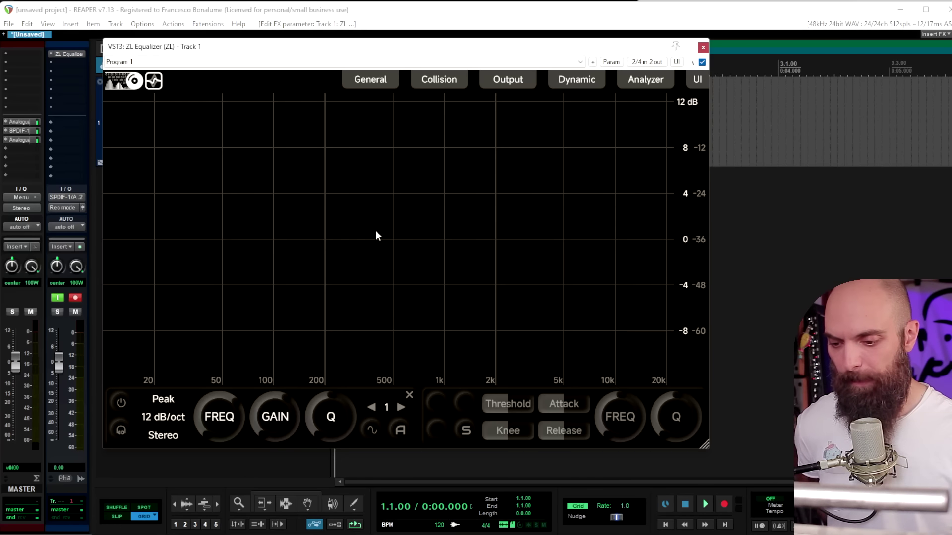
Create a peak band at about 530 Hz with about 4.4 dB of boost.
{"action": "double_click", "coordinate": [360, 204]}
{"action": "left_click_drag", "start_coordinate": [364, 197], "coordinate": [398, 182]}
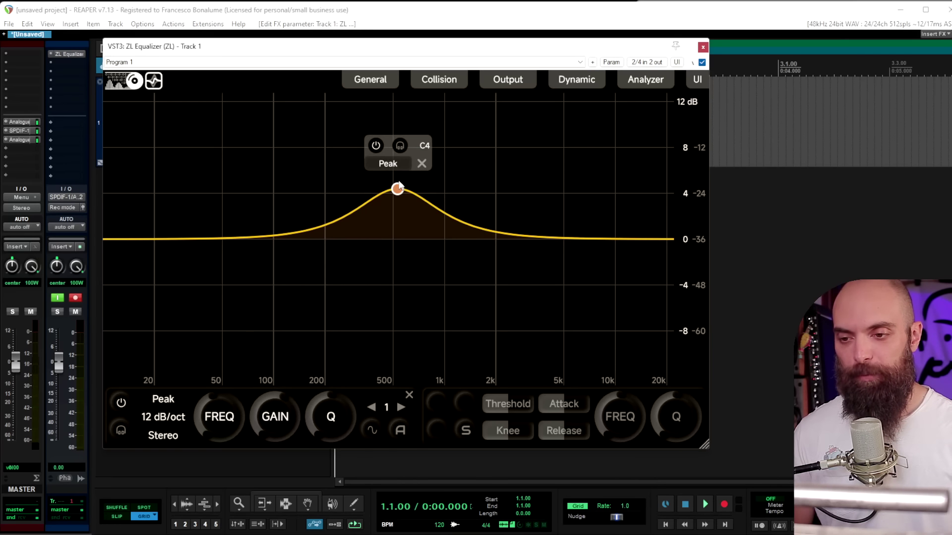
Solo the peak band, move it down to about 160 Hz with its bypass toggled, and delete it.
{"action": "left_click", "coordinate": [400, 149]}
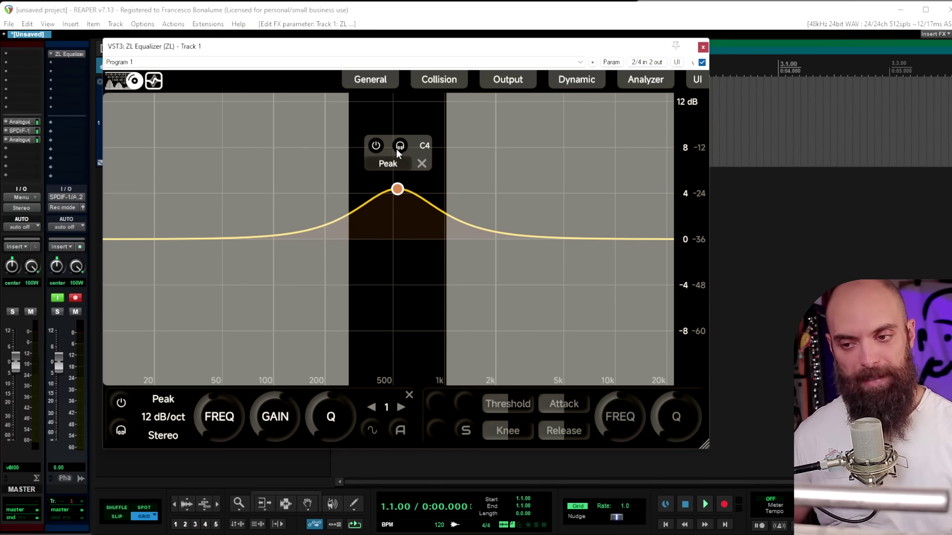
{"action": "left_click_drag", "start_coordinate": [399, 191], "coordinate": [309, 196]}
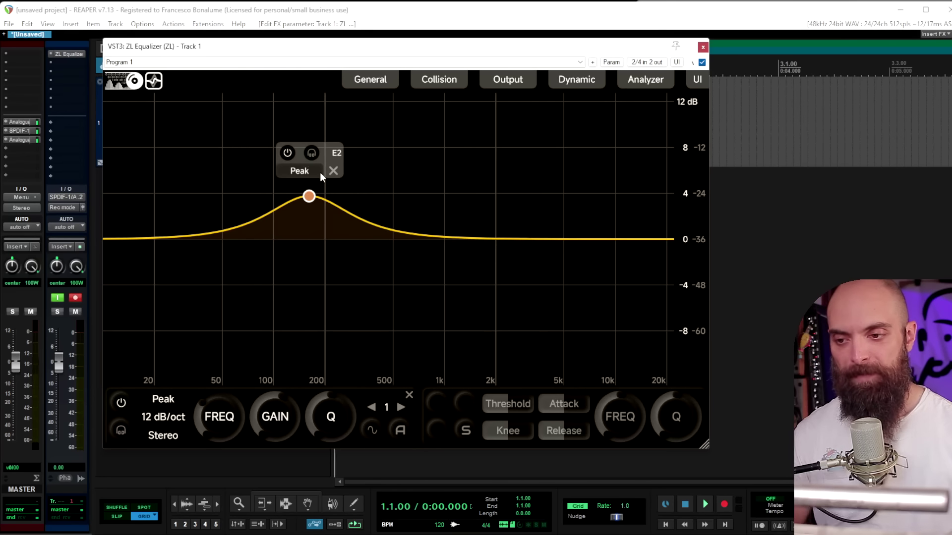
{"action": "left_click", "coordinate": [286, 154]}
{"action": "left_click", "coordinate": [286, 154]}
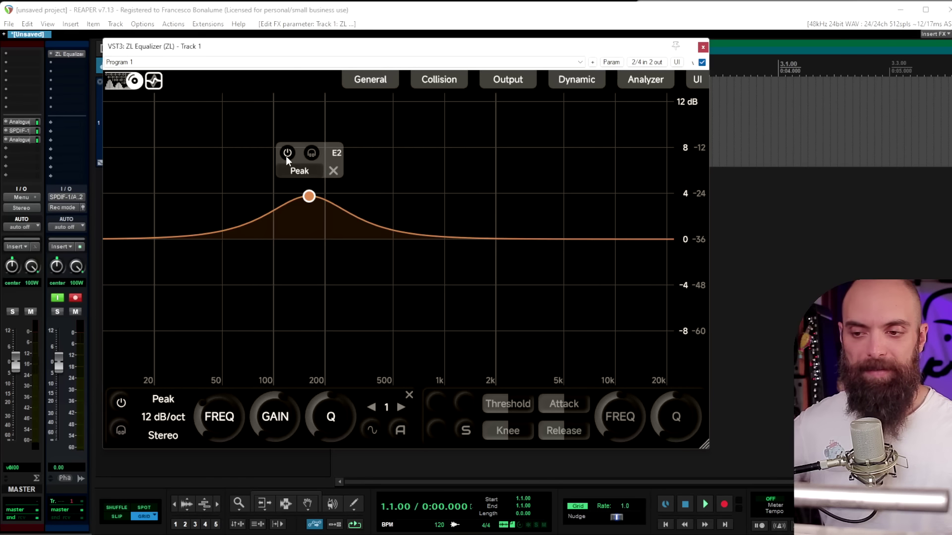
{"action": "left_click", "coordinate": [335, 170]}
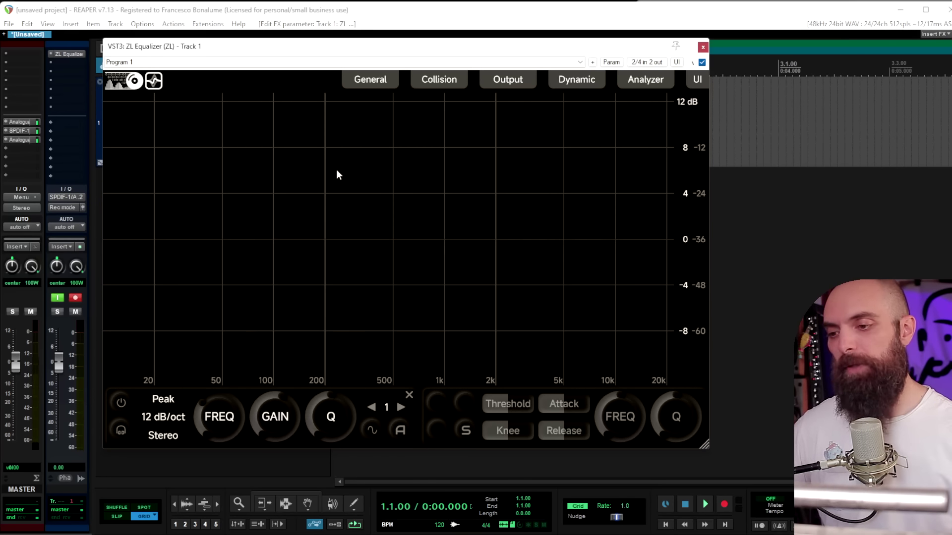
Switch the equalizer's general filter structure to State Variable.
{"action": "left_click", "coordinate": [359, 79]}
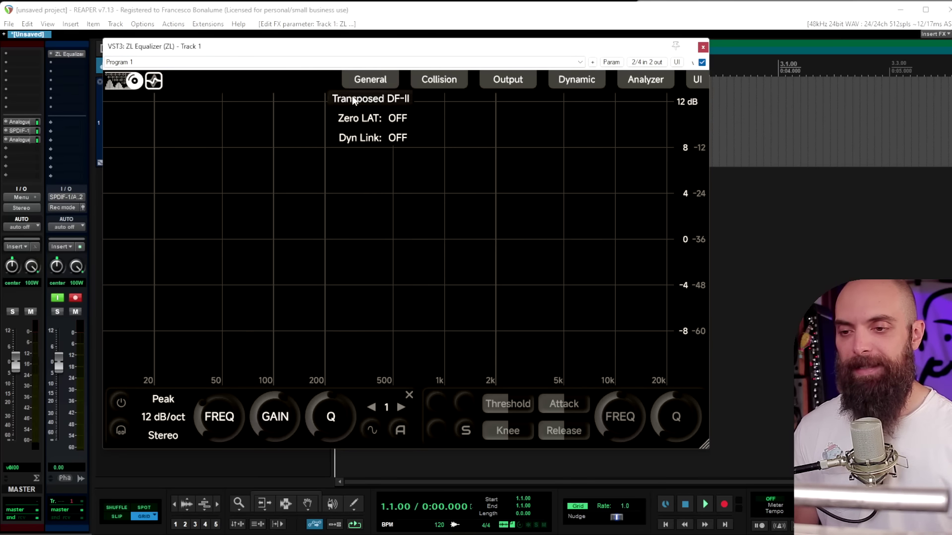
{"action": "left_click", "coordinate": [354, 100]}
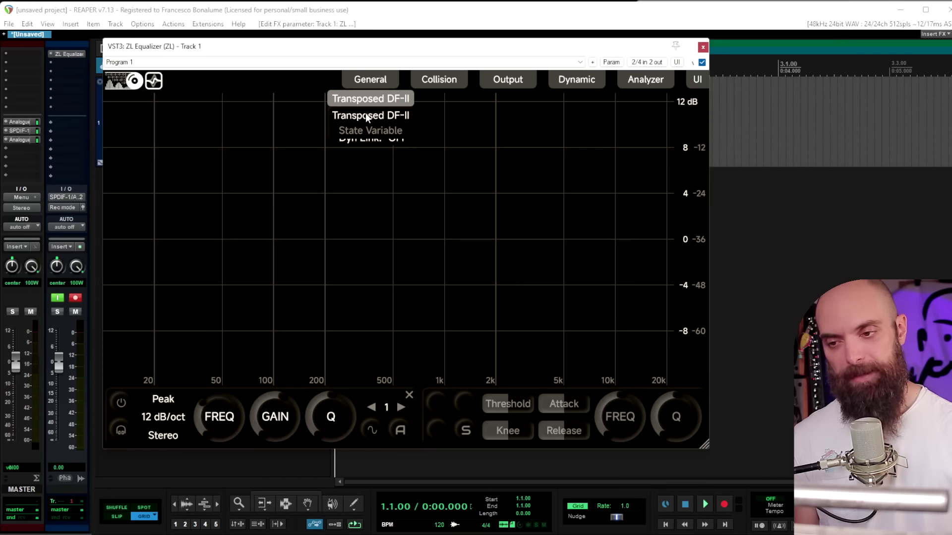
{"action": "left_click", "coordinate": [374, 118]}
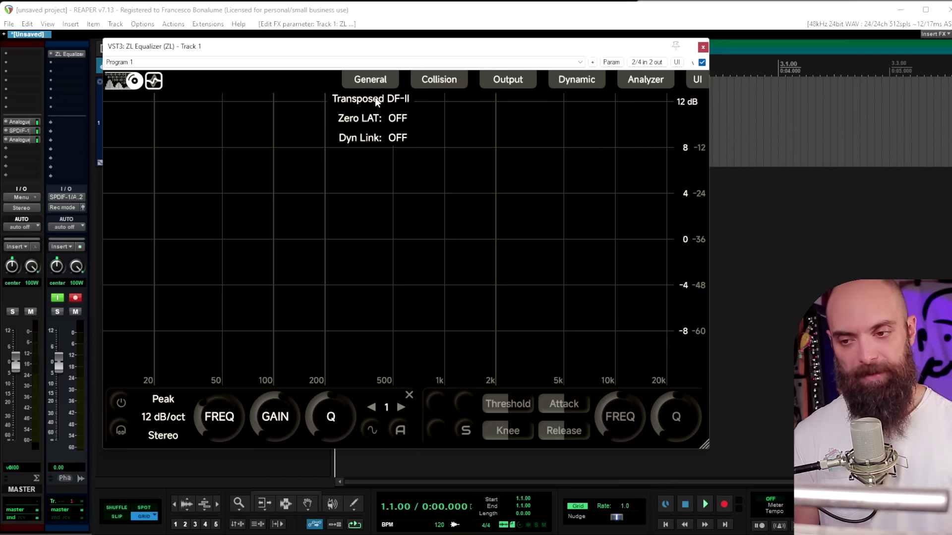
{"action": "left_click", "coordinate": [374, 97]}
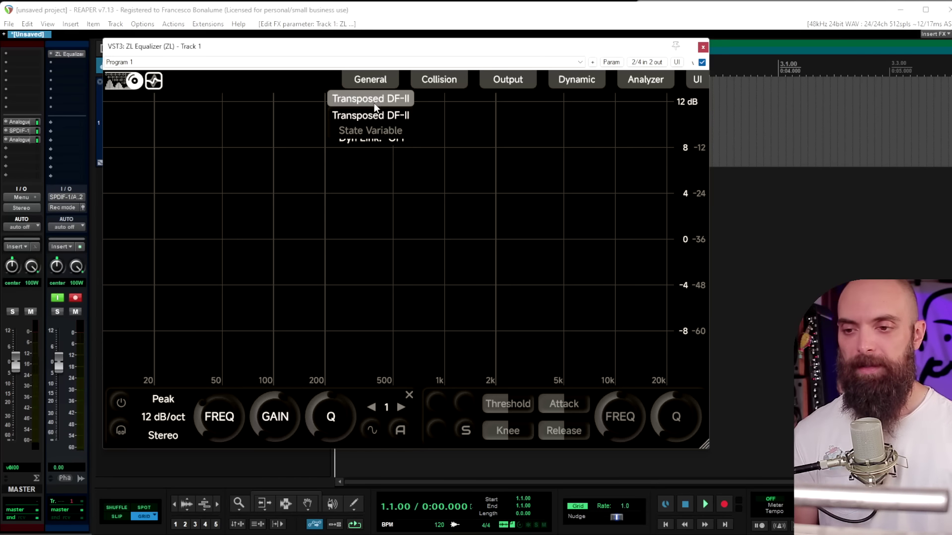
{"action": "left_click", "coordinate": [373, 132]}
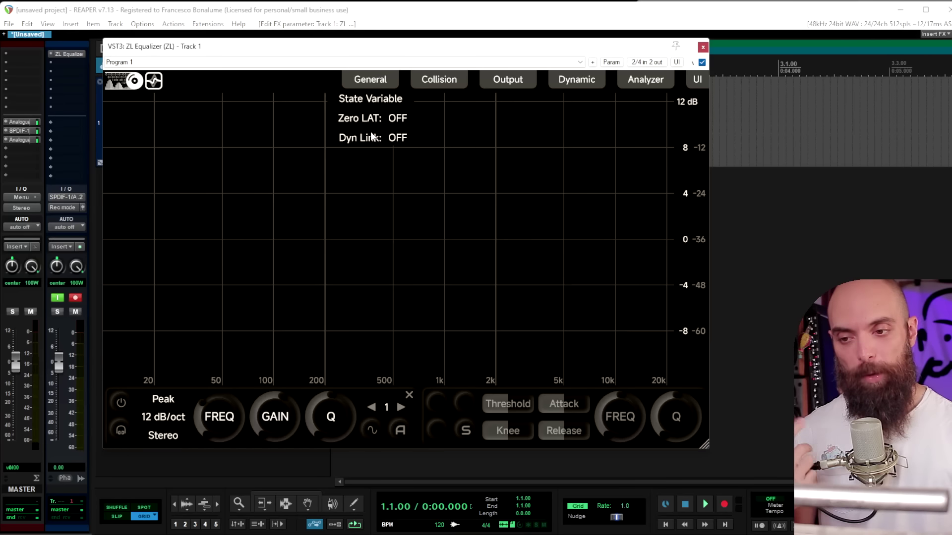
Create a high-pass band at about 190 Hz and check its stereo channel options.
{"action": "double_click", "coordinate": [133, 236]}
{"action": "left_click_drag", "start_coordinate": [133, 235], "coordinate": [321, 239]}
{"action": "left_click", "coordinate": [159, 437]}
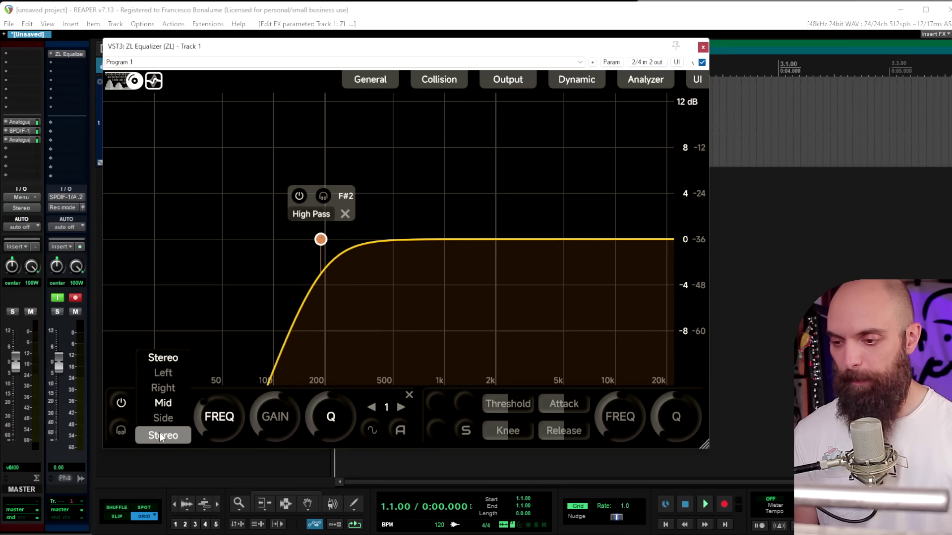
{"action": "left_click", "coordinate": [160, 436]}
Raise and lower the high-pass band's Q, and set its slope to 72 dB/oct.
{"action": "scroll", "coordinate": [321, 240], "scroll_direction": "up", "scroll_amount": 4}
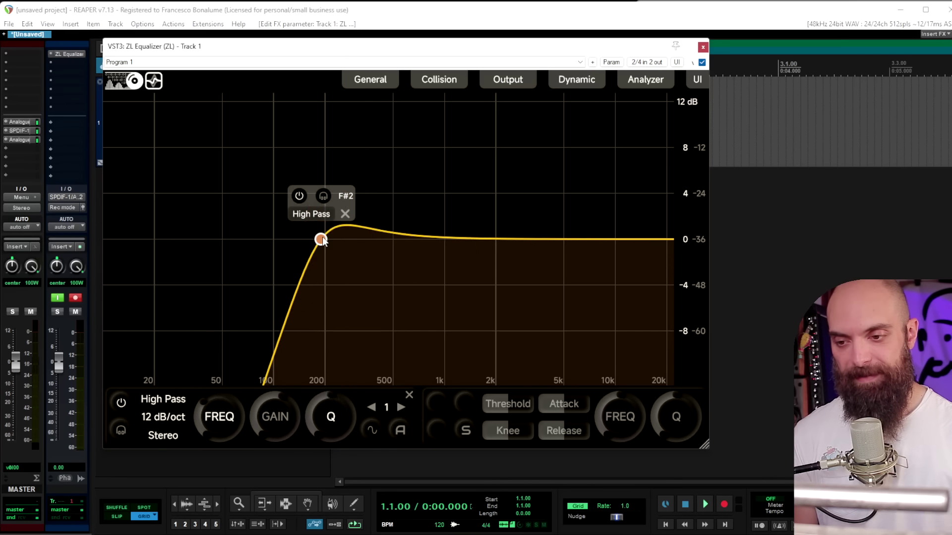
{"action": "scroll", "coordinate": [321, 240], "scroll_direction": "down", "scroll_amount": 4}
{"action": "scroll", "coordinate": [322, 240], "scroll_direction": "up", "scroll_amount": 8}
{"action": "scroll", "coordinate": [321, 240], "scroll_direction": "down", "scroll_amount": 8}
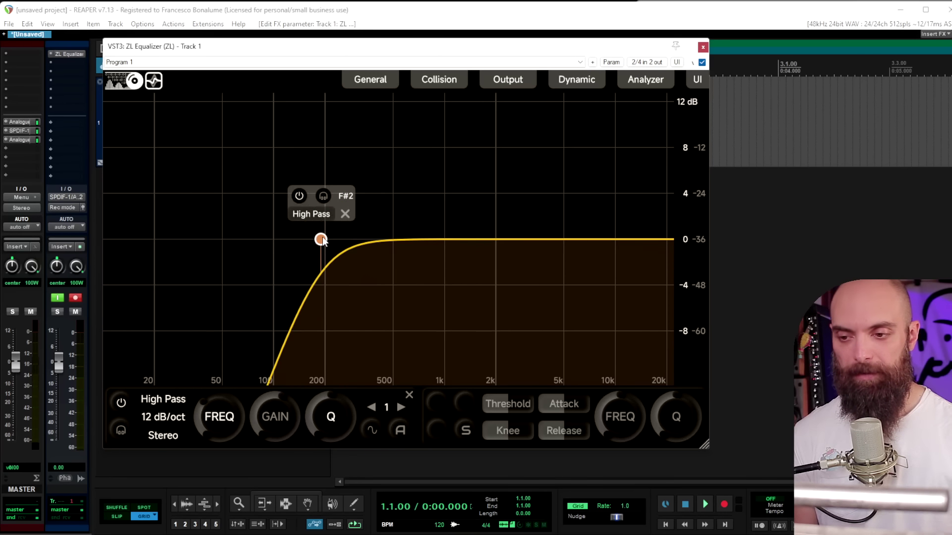
{"action": "left_click", "coordinate": [160, 417]}
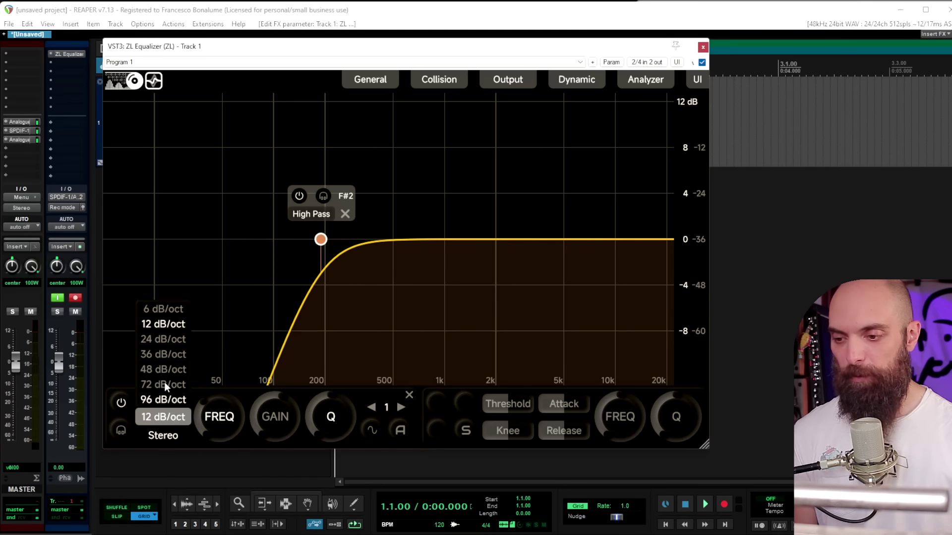
{"action": "left_click", "coordinate": [168, 387]}
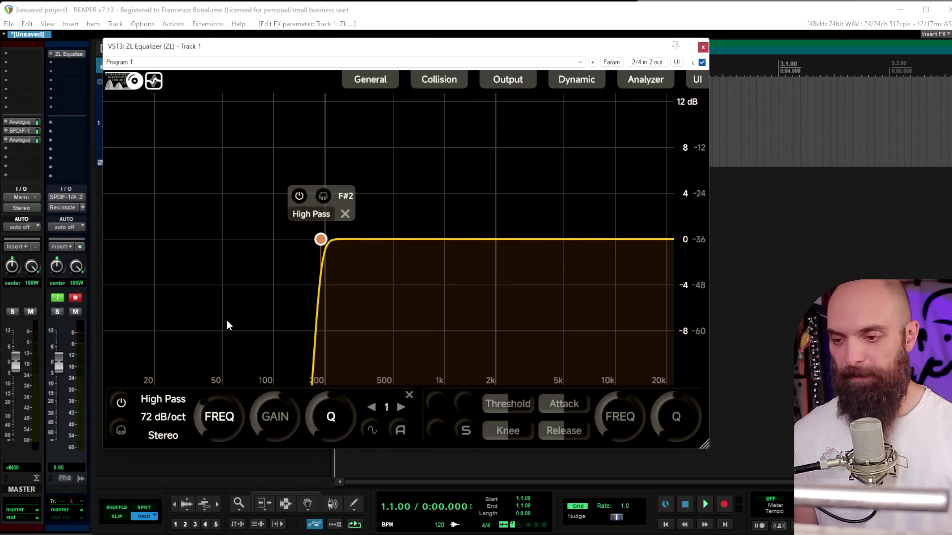
Set the filter structure back to Transposed DF-II and delete the high-pass band.
{"action": "left_click", "coordinate": [373, 79]}
{"action": "left_click", "coordinate": [371, 100]}
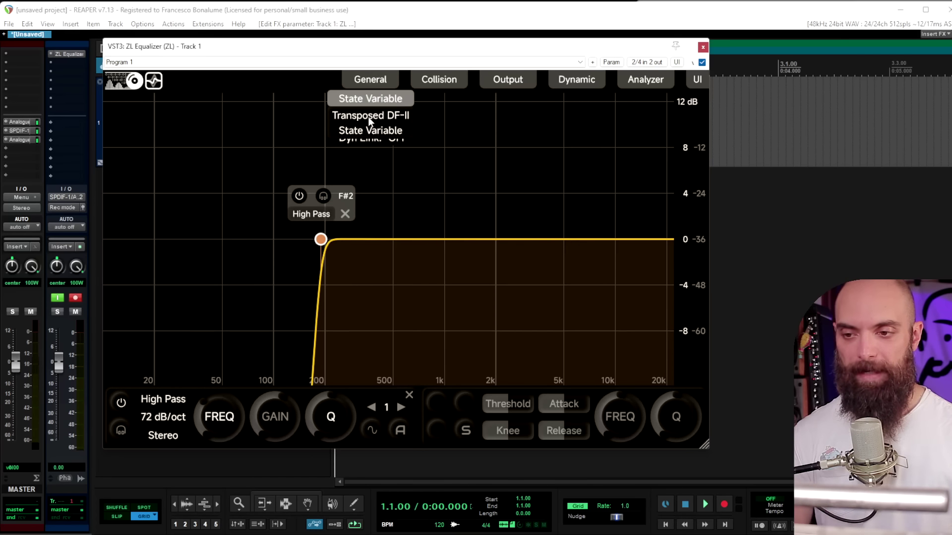
{"action": "left_click", "coordinate": [369, 116]}
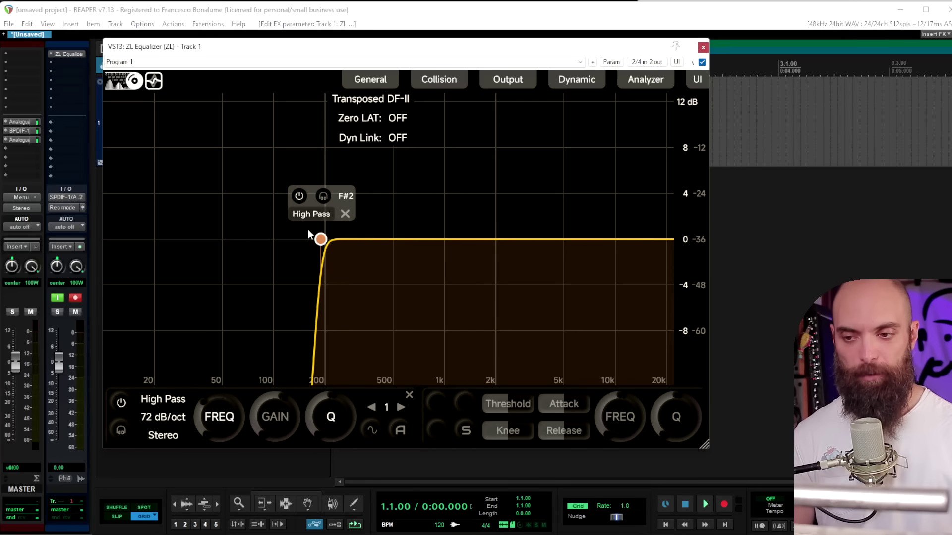
{"action": "left_click", "coordinate": [347, 213]}
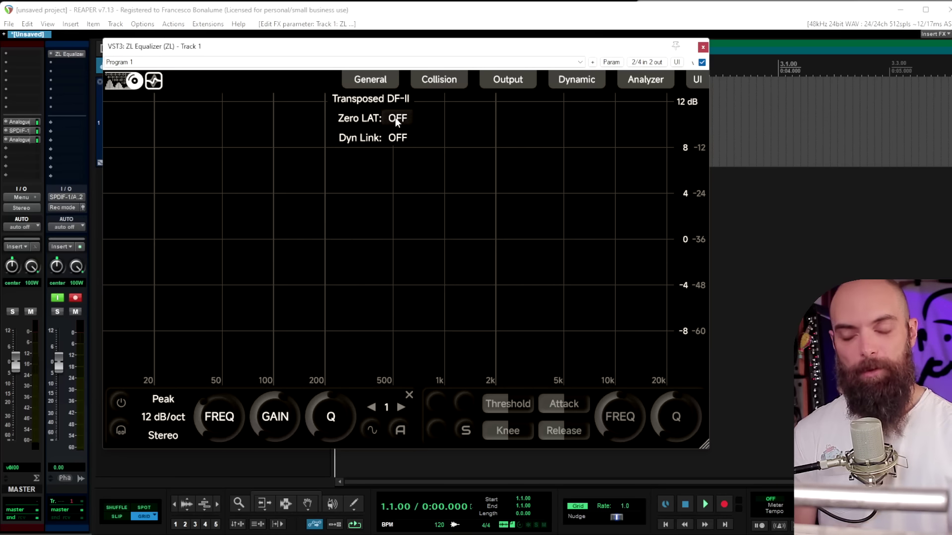
Turn on Zero LAT for the equalizer and check the plugin's latency in the track's FX chain.
{"action": "left_click", "coordinate": [397, 119]}
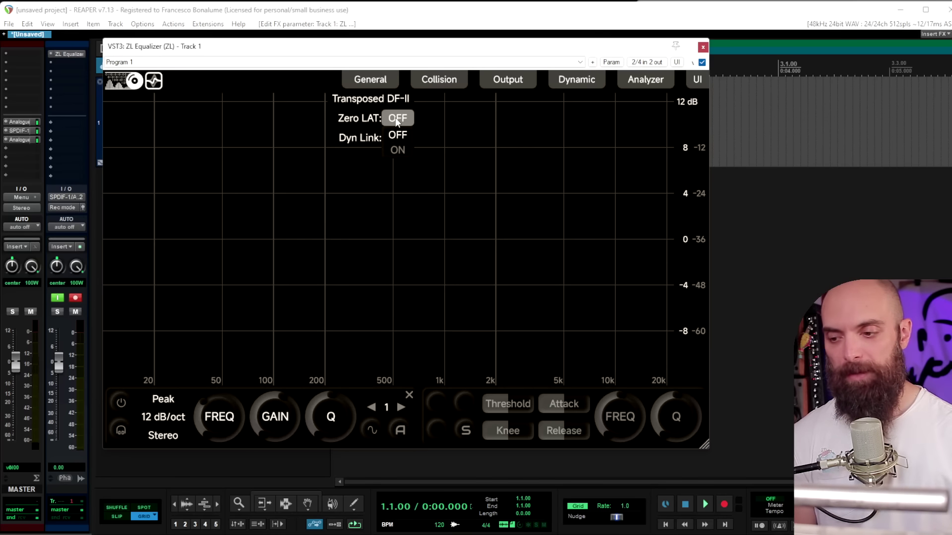
{"action": "left_click", "coordinate": [398, 149]}
{"action": "left_click_drag", "start_coordinate": [359, 49], "coordinate": [415, 50]}
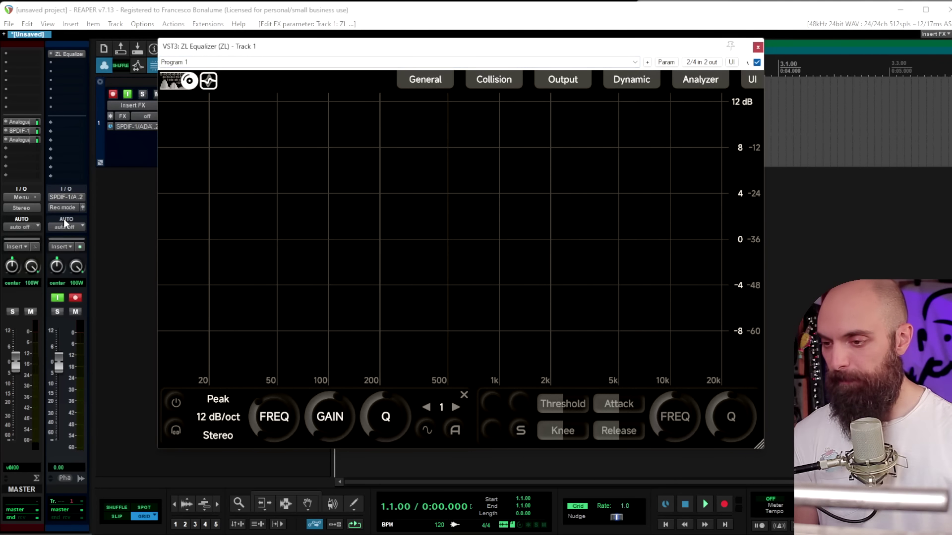
{"action": "left_click", "coordinate": [61, 248]}
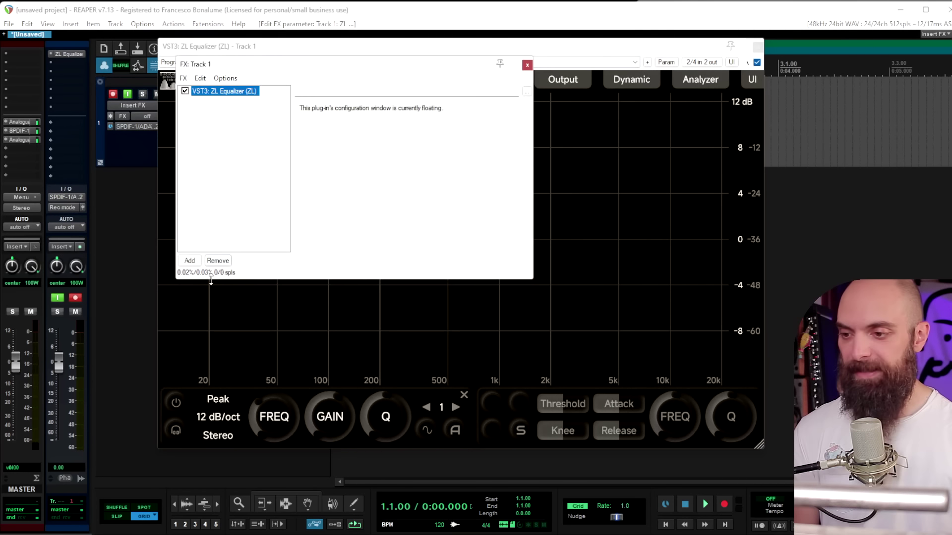
{"action": "left_click", "coordinate": [527, 65]}
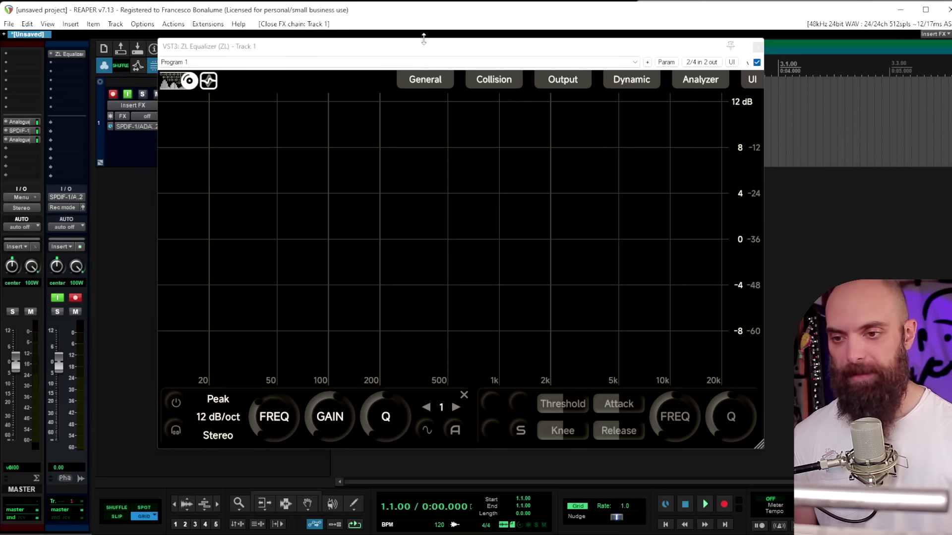
{"action": "left_click", "coordinate": [427, 79]}
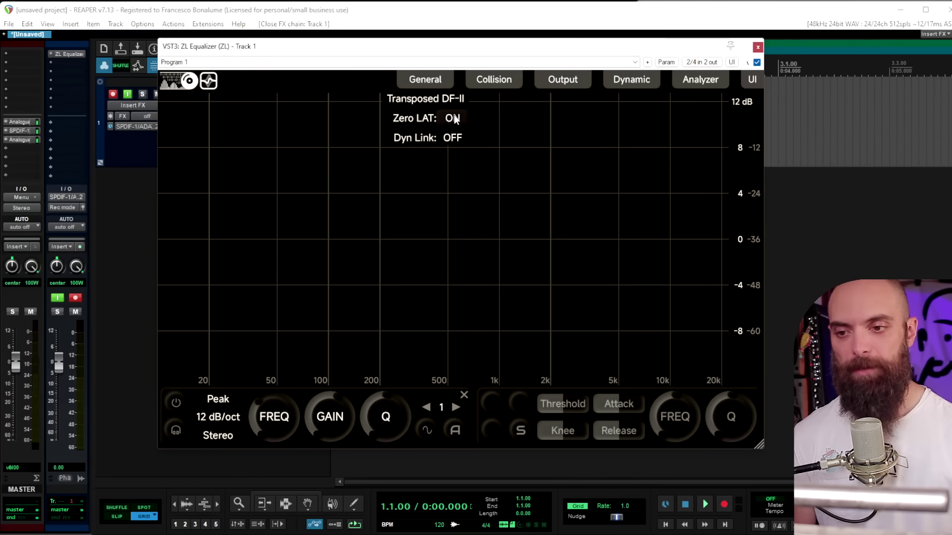
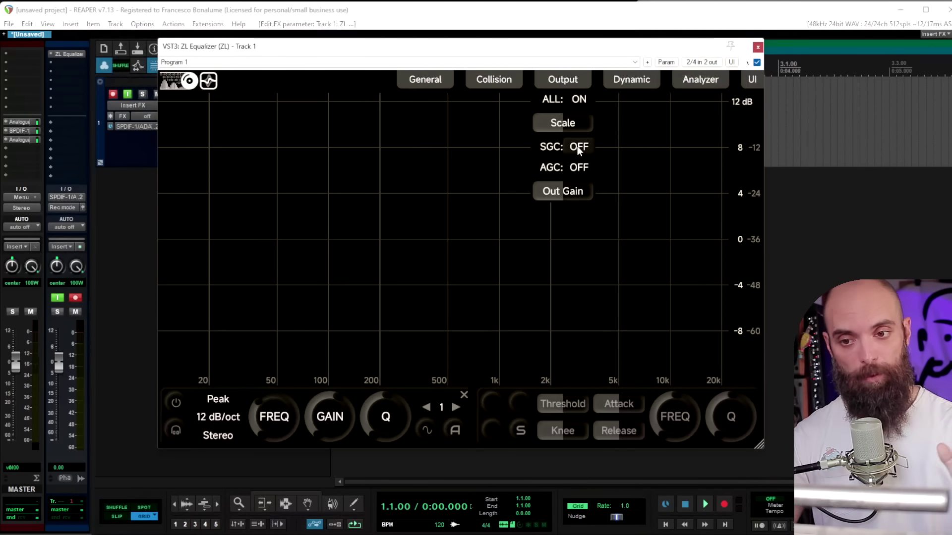
Inspect the AGC options in the equalizer's output settings.
{"action": "left_click", "coordinate": [578, 167]}
{"action": "left_click", "coordinate": [580, 168]}
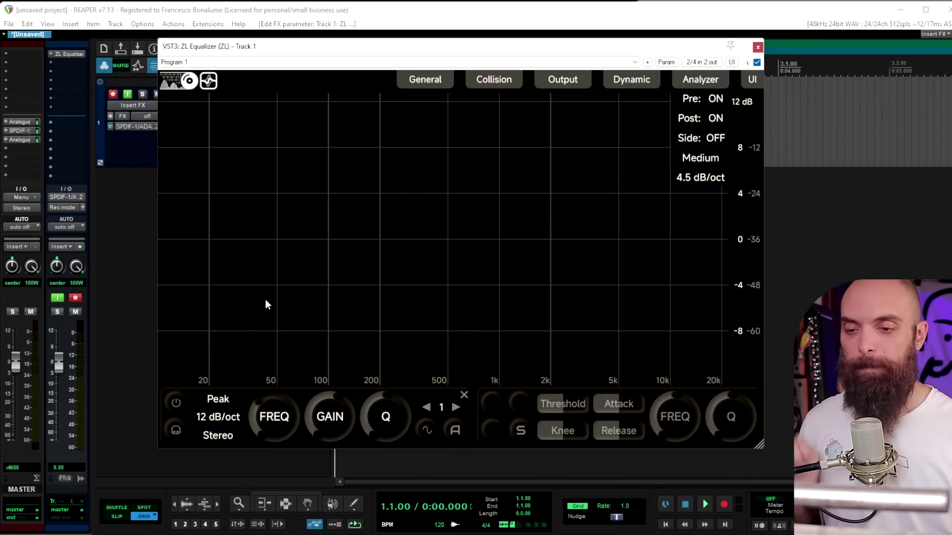
Bring SKIO_REMIX_V2.wav onto the track for playback, zoom out the timeline and reposition the equalizer window below the ruler.
{"action": "left_click_drag", "start_coordinate": [526, 54], "coordinate": [523, 82]}
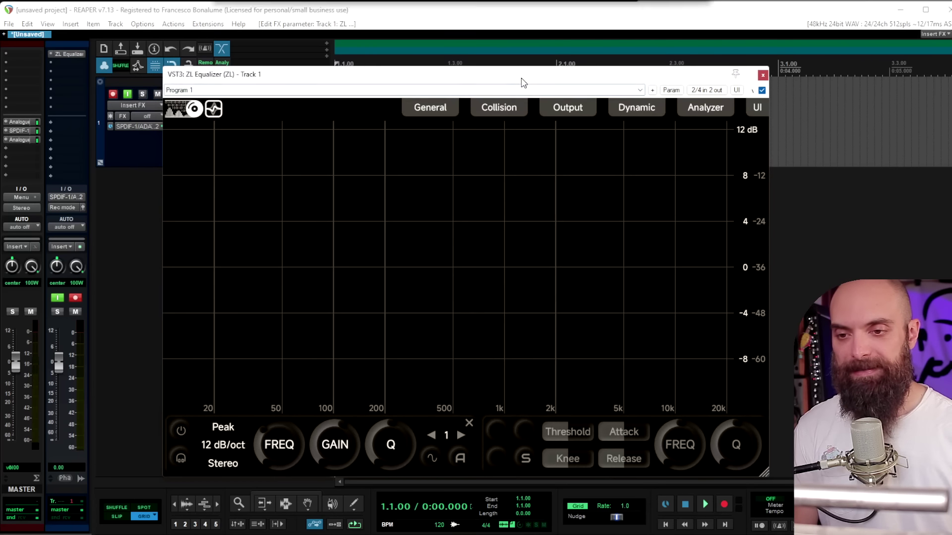
{"action": "key", "text": "alt+Tab"}
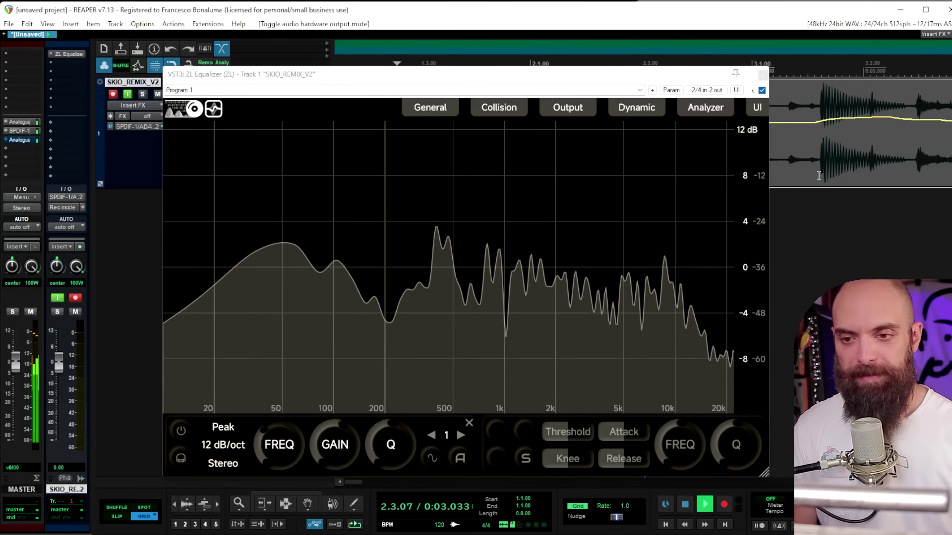
{"action": "scroll", "coordinate": [819, 176], "scroll_direction": "down", "scroll_amount": 5}
{"action": "left_click_drag", "start_coordinate": [567, 74], "coordinate": [510, 117]}
Turn the analyzer's Side spectrum on during playback, and switch it back off.
{"action": "left_click", "coordinate": [649, 150]}
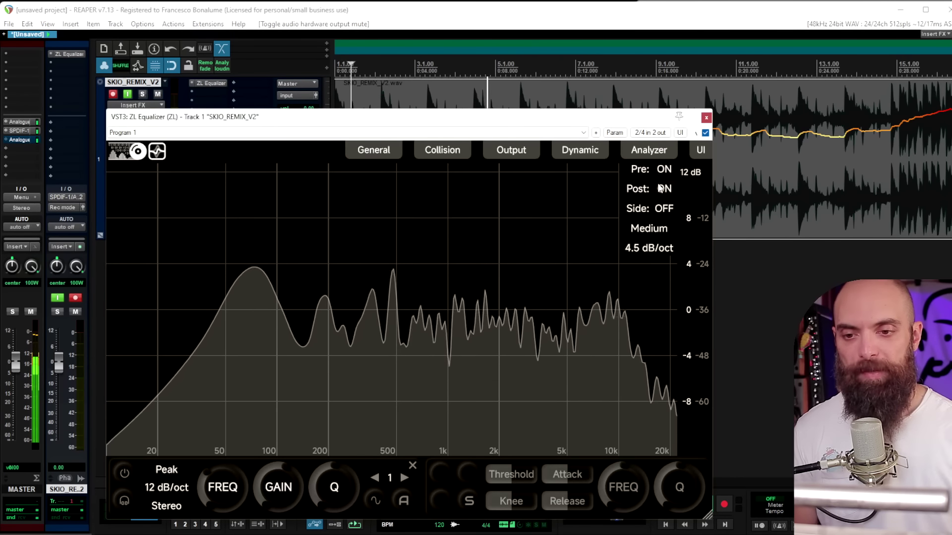
{"action": "left_click", "coordinate": [664, 208]}
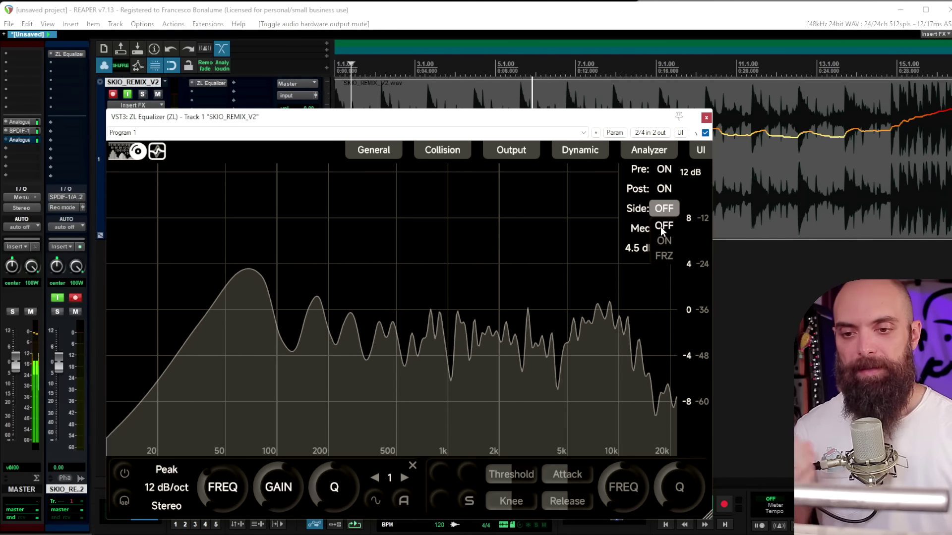
{"action": "left_click", "coordinate": [664, 241]}
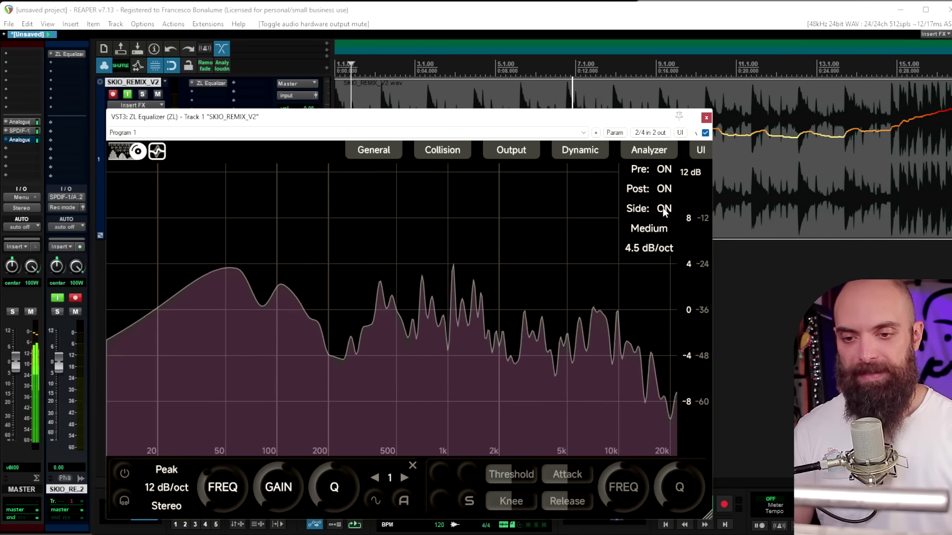
{"action": "left_click", "coordinate": [664, 211]}
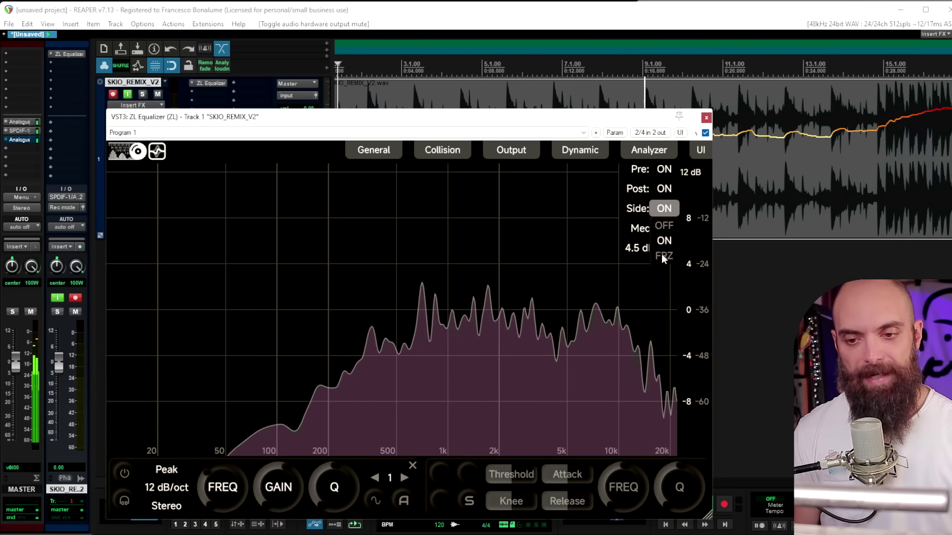
{"action": "left_click", "coordinate": [664, 225]}
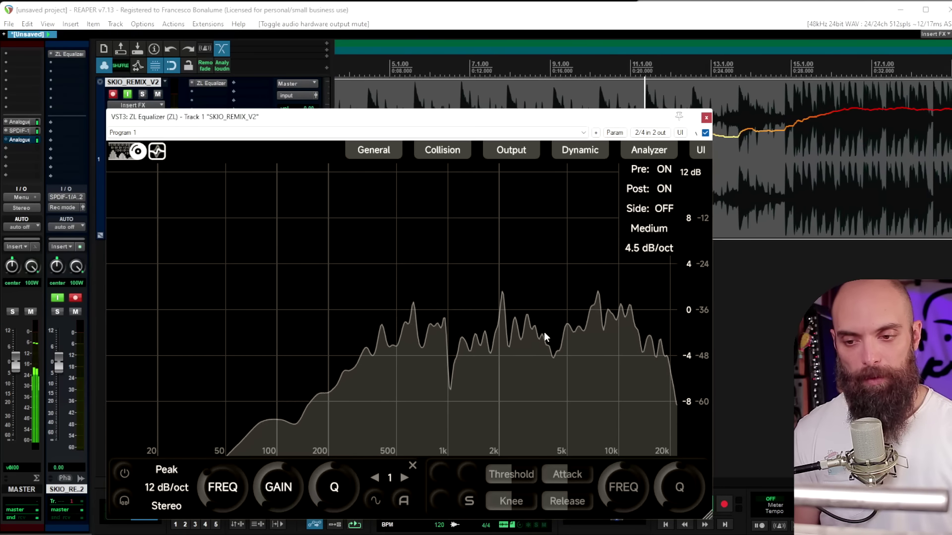
Try the analyzer's Very Fast, Very Slow and Frozen speeds during playback, and return it to Medium.
{"action": "left_click", "coordinate": [652, 228]}
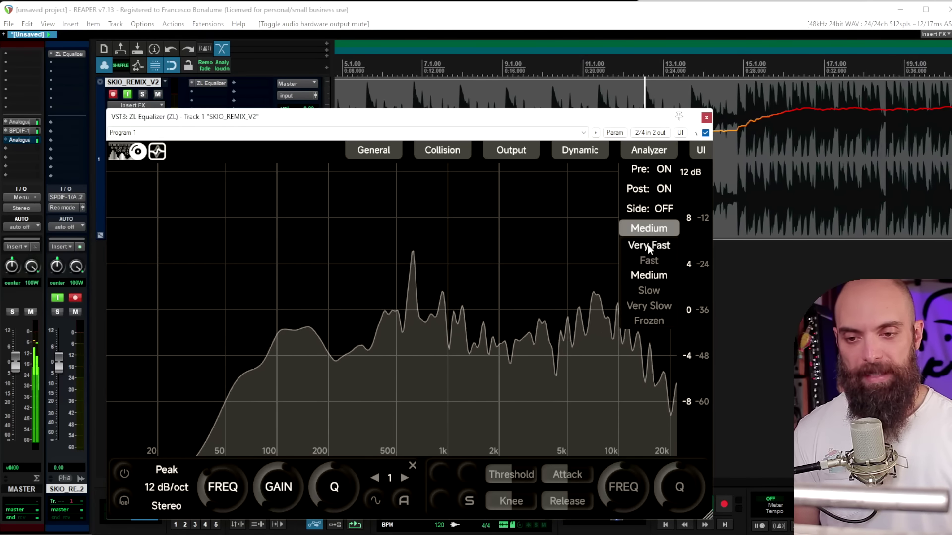
{"action": "left_click", "coordinate": [647, 245]}
{"action": "left_click", "coordinate": [648, 230]}
{"action": "left_click", "coordinate": [649, 310]}
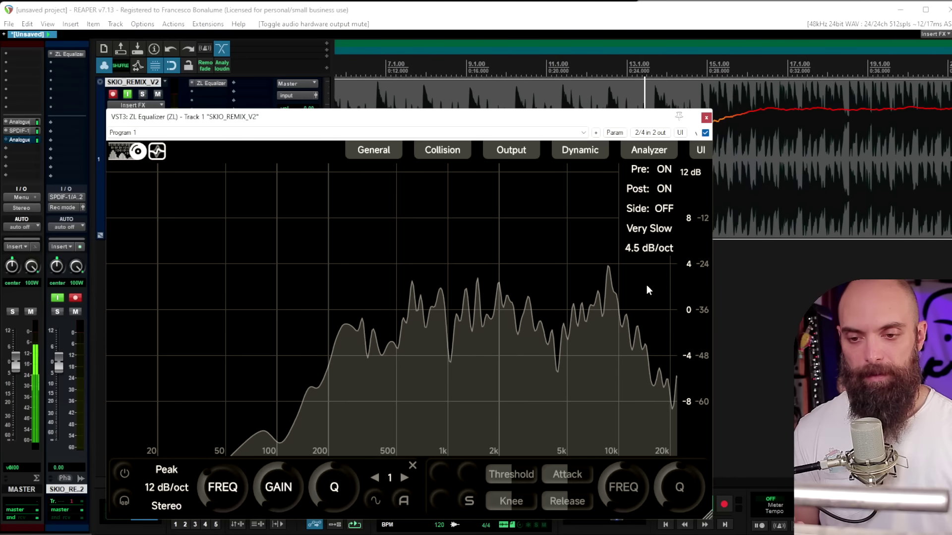
{"action": "left_click", "coordinate": [649, 232]}
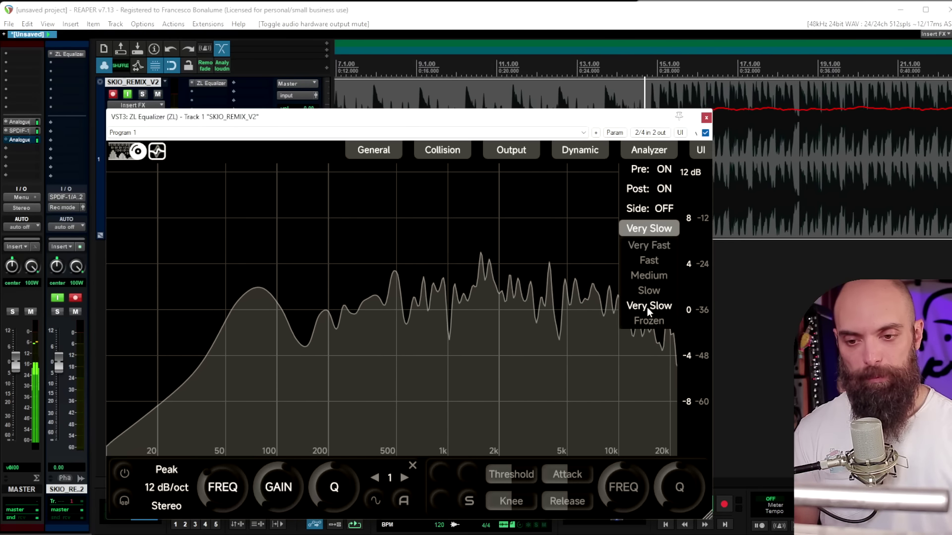
{"action": "left_click", "coordinate": [648, 322]}
{"action": "left_click", "coordinate": [647, 232]}
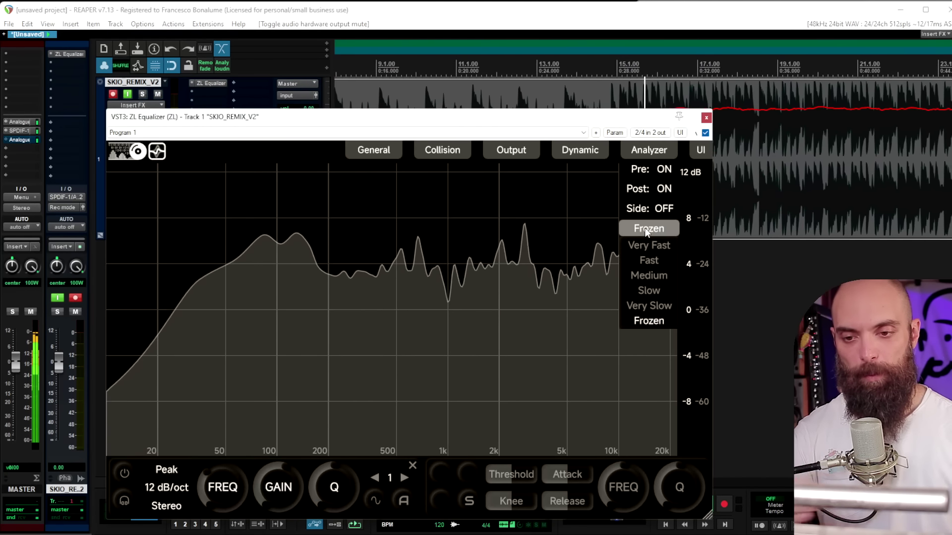
{"action": "left_click", "coordinate": [647, 276]}
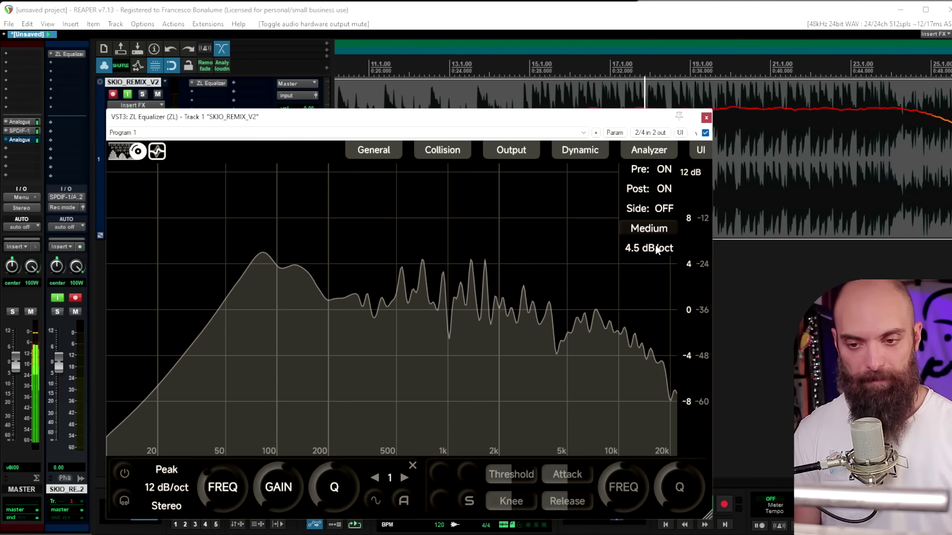
Try the analyzer's 0 dB/oct tilt during playback, return it to 4.5 dB/oct, and stop the transport.
{"action": "left_click", "coordinate": [652, 248]}
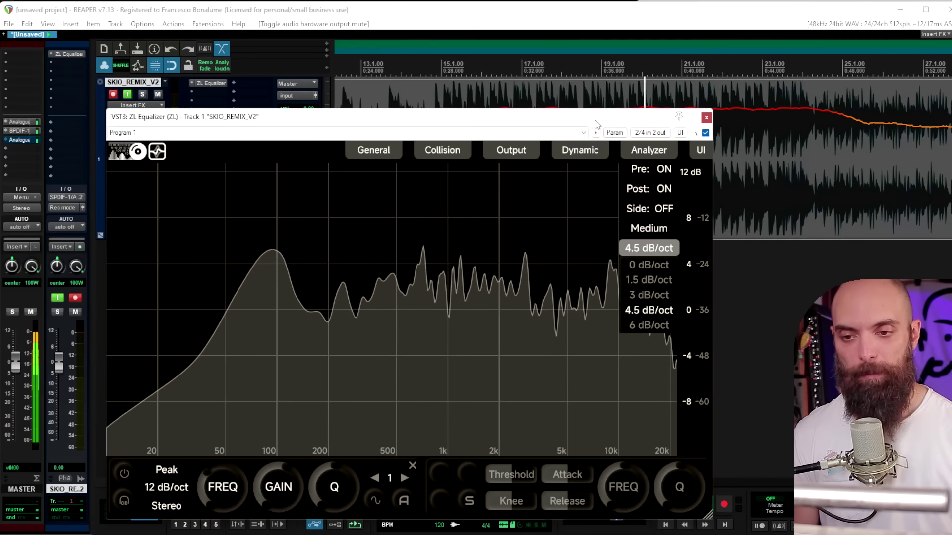
{"action": "left_click", "coordinate": [502, 239]}
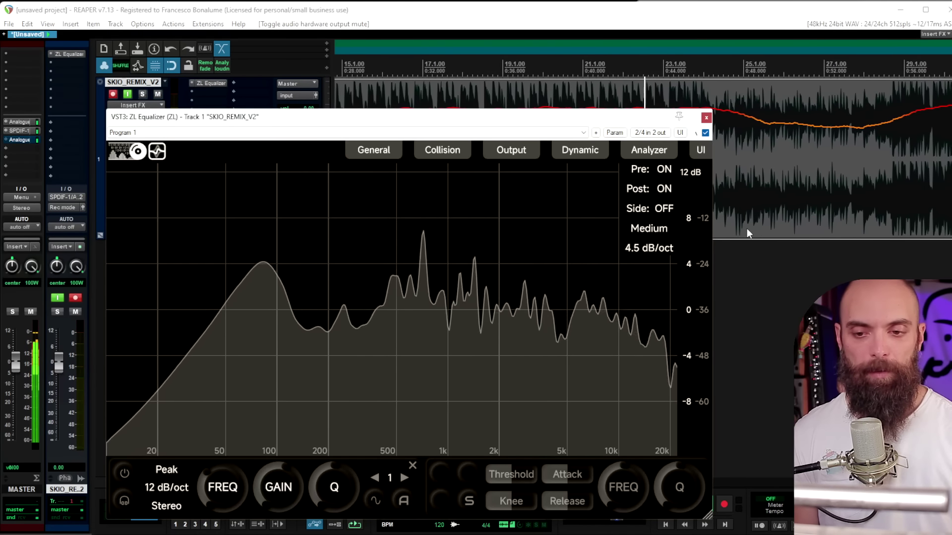
{"action": "left_click", "coordinate": [650, 250]}
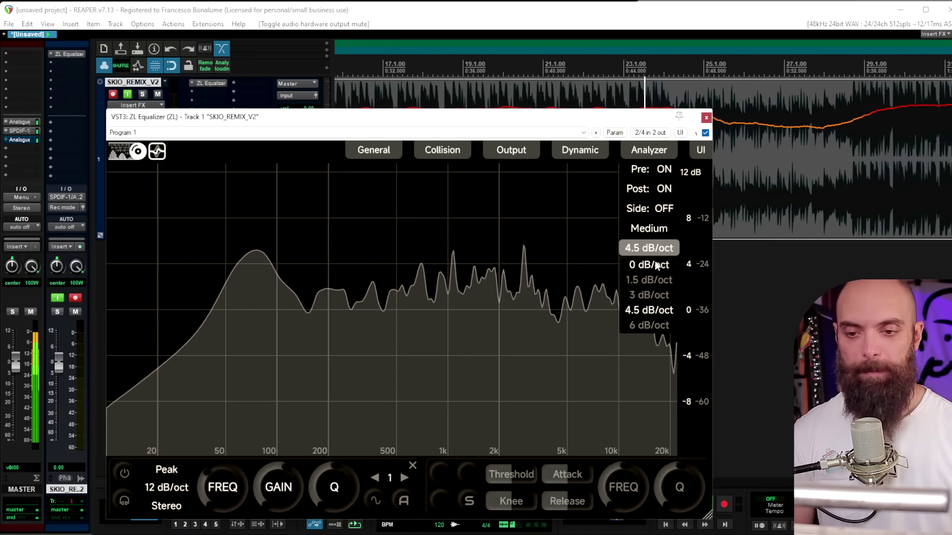
{"action": "left_click", "coordinate": [651, 259]}
{"action": "left_click", "coordinate": [651, 250]}
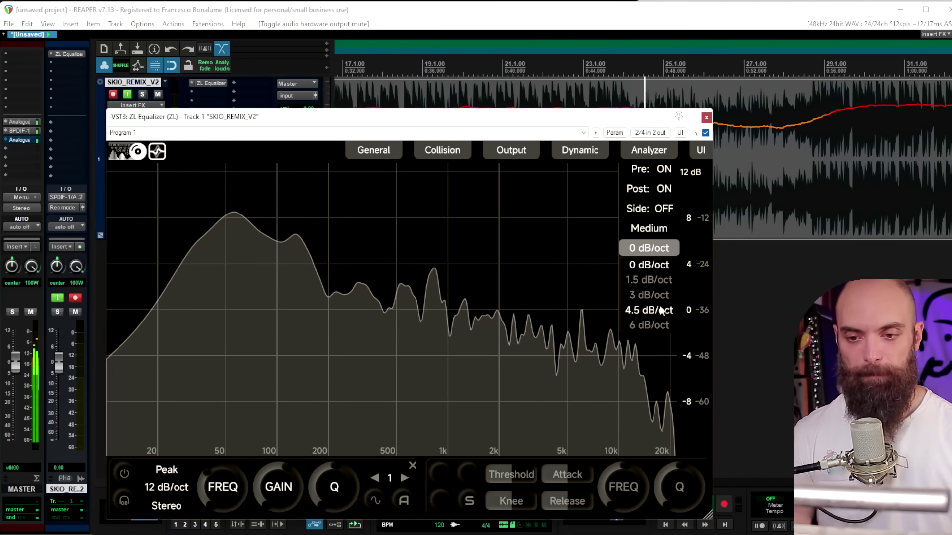
{"action": "left_click", "coordinate": [654, 310]}
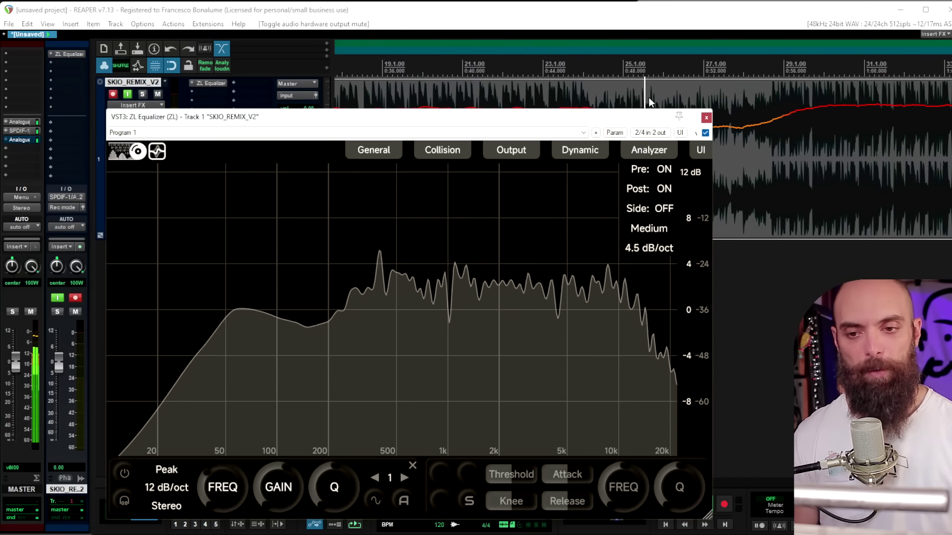
{"action": "left_click", "coordinate": [649, 100]}
{"action": "key", "text": "space"}
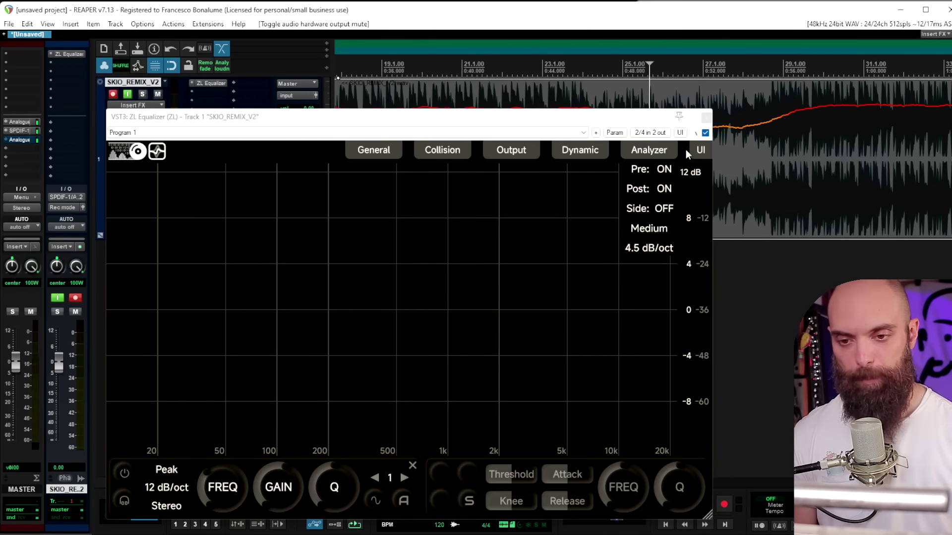
Look through the equalizer's UI settings, from the colour options to refresh rate and curve thickness, and close them.
{"action": "left_click", "coordinate": [699, 150]}
{"action": "scroll", "coordinate": [356, 184], "scroll_direction": "down", "scroll_amount": 5}
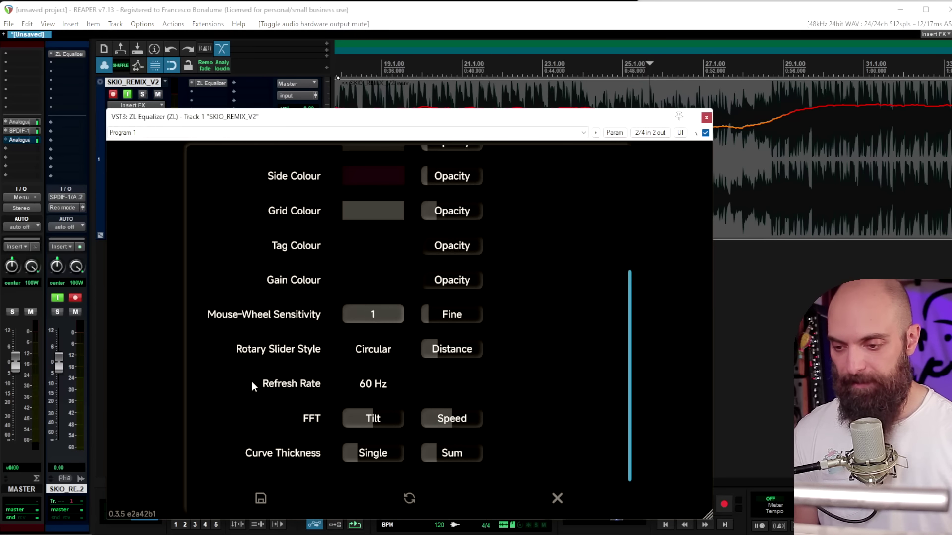
{"action": "scroll", "coordinate": [280, 392], "scroll_direction": "up", "scroll_amount": 5}
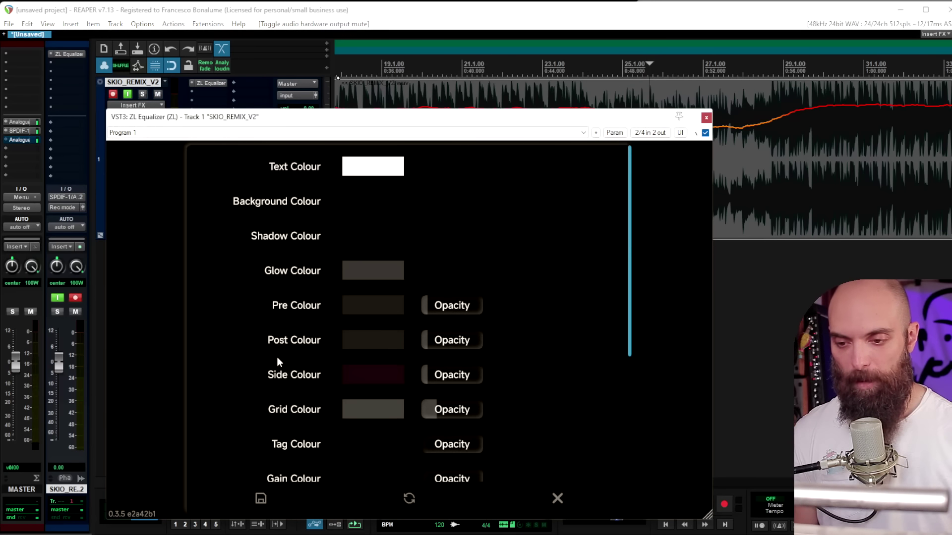
{"action": "left_click", "coordinate": [558, 499]}
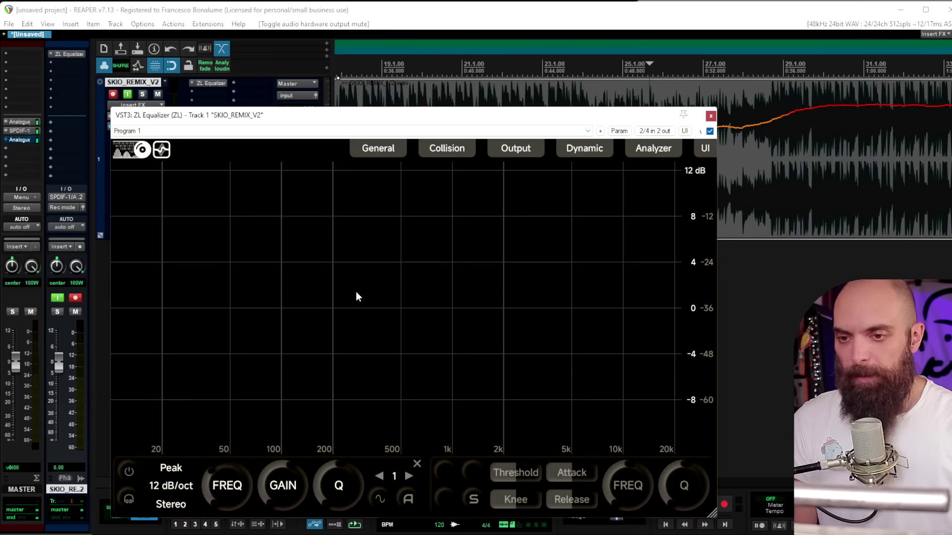
Add a peak band and adjust its controls, placing it at about 181 Hz with about 2 dB of gain.
{"action": "double_click", "coordinate": [369, 242]}
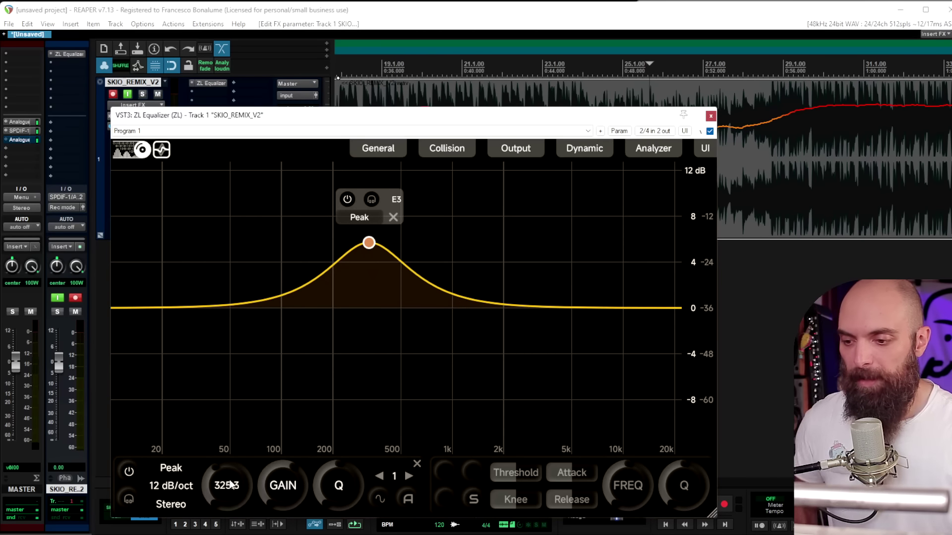
{"action": "mouse_move", "coordinate": [214, 471]}
{"action": "left_mouse_down"}
{"action": "mouse_move", "coordinate": [218, 463]}
{"action": "mouse_move", "coordinate": [214, 482]}
{"action": "left_mouse_up"}
{"action": "left_click_drag", "start_coordinate": [314, 242], "coordinate": [305, 273]}
{"action": "left_click_drag", "start_coordinate": [278, 484], "coordinate": [287, 466]}
{"action": "left_click_drag", "start_coordinate": [337, 465], "coordinate": [348, 461]}
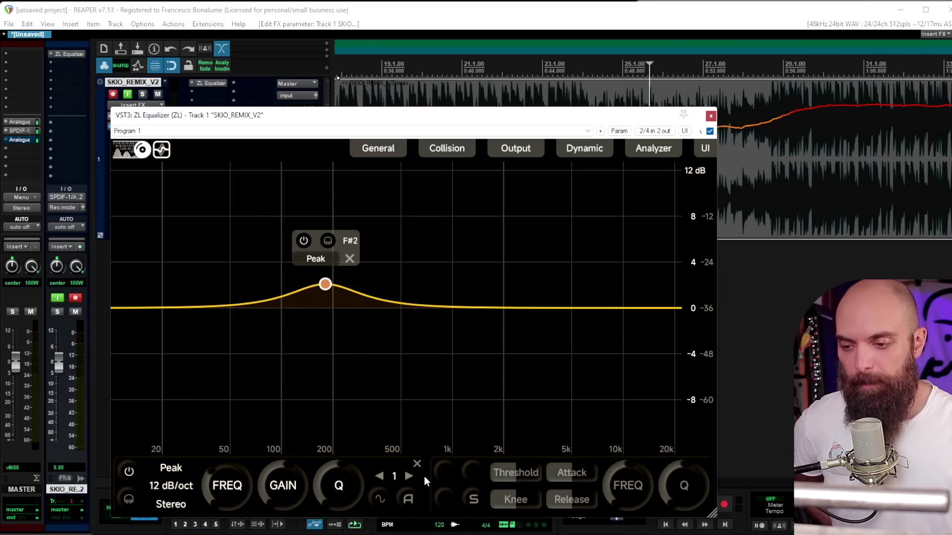
Make the peak band dynamic with a 0 dB target, and during playback raise its gain to about 5 dB at about 186 Hz.
{"action": "left_click", "coordinate": [381, 501]}
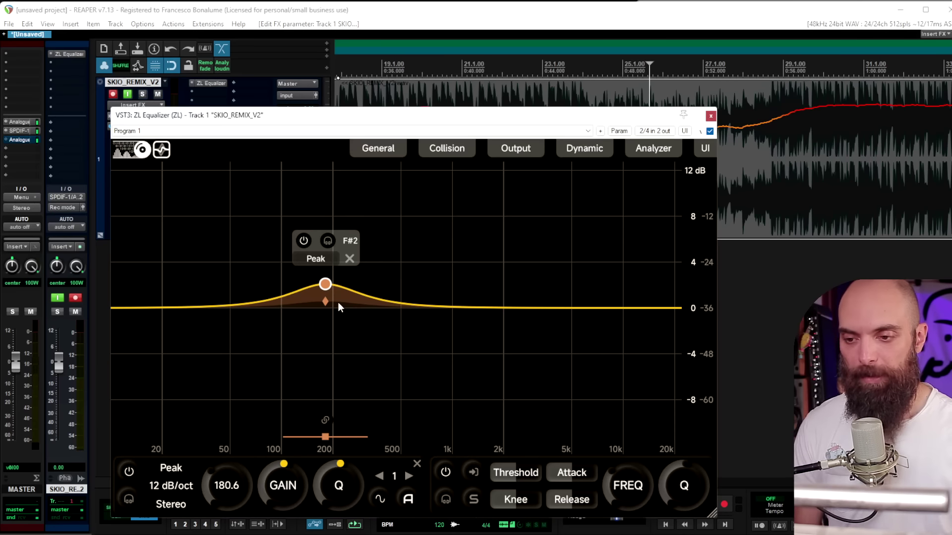
{"action": "left_click_drag", "start_coordinate": [327, 300], "coordinate": [329, 311]}
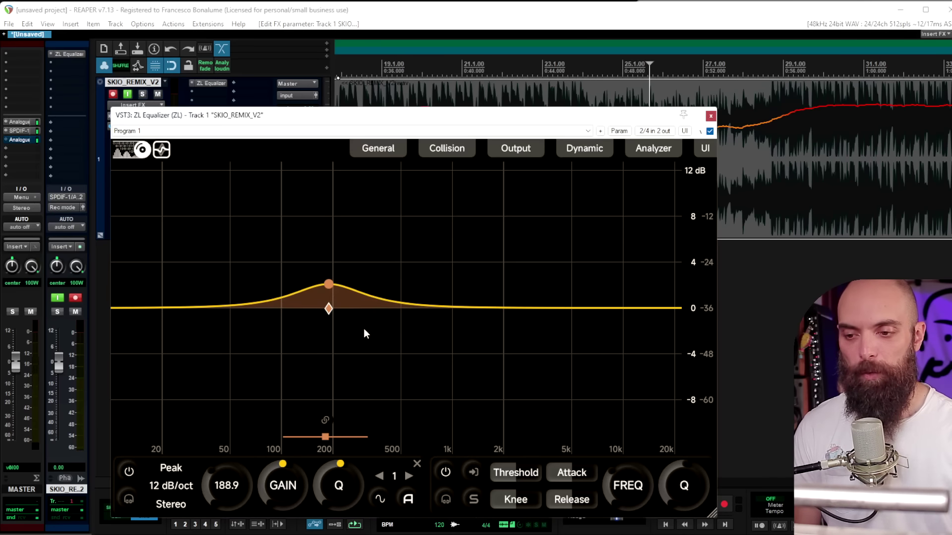
{"action": "key", "text": "space"}
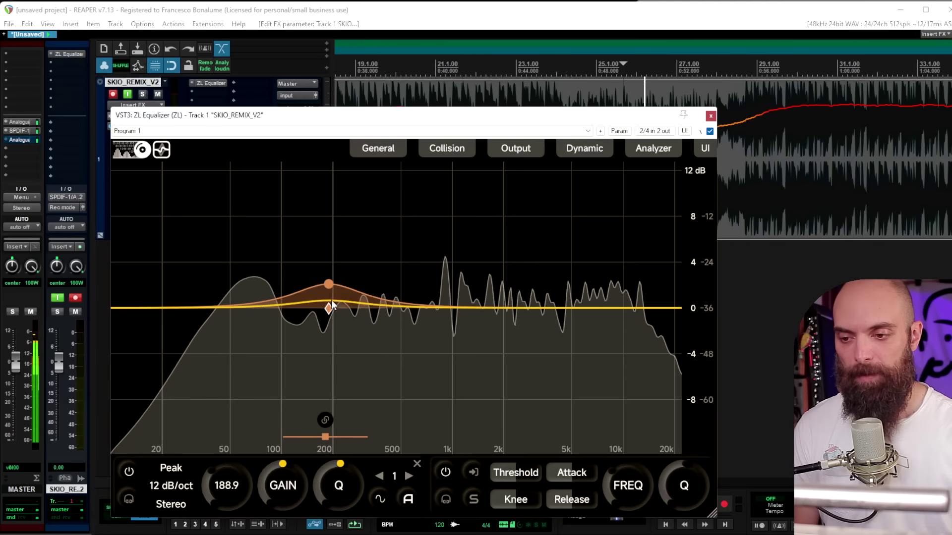
{"action": "mouse_move", "coordinate": [328, 268]}
{"action": "left_click_drag", "start_coordinate": [329, 267], "coordinate": [323, 254]}
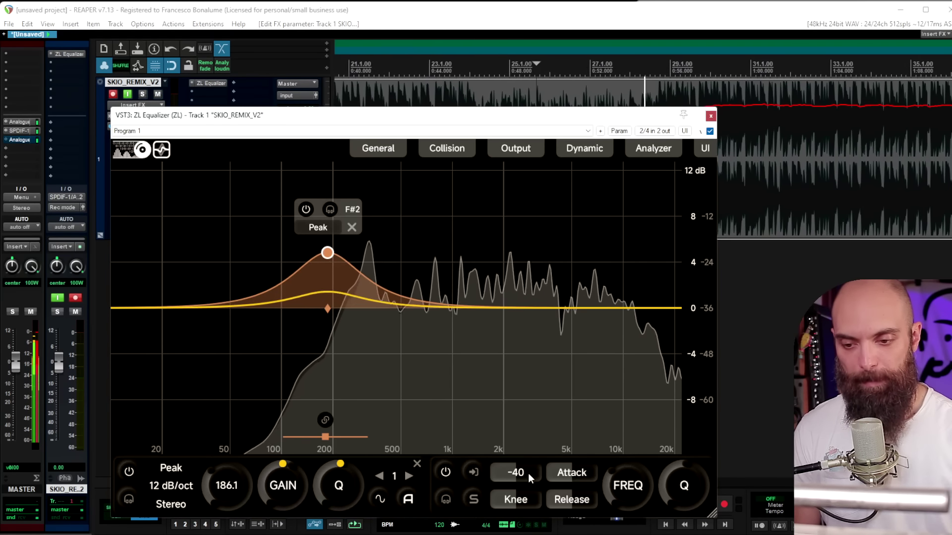
Try a dynamic threshold of -34.8 and toggle the band's automatic threshold off and on during playback.
{"action": "mouse_move", "coordinate": [529, 474]}
{"action": "left_mouse_down"}
{"action": "mouse_move", "coordinate": [497, 474]}
{"action": "mouse_move", "coordinate": [525, 475]}
{"action": "left_mouse_up"}
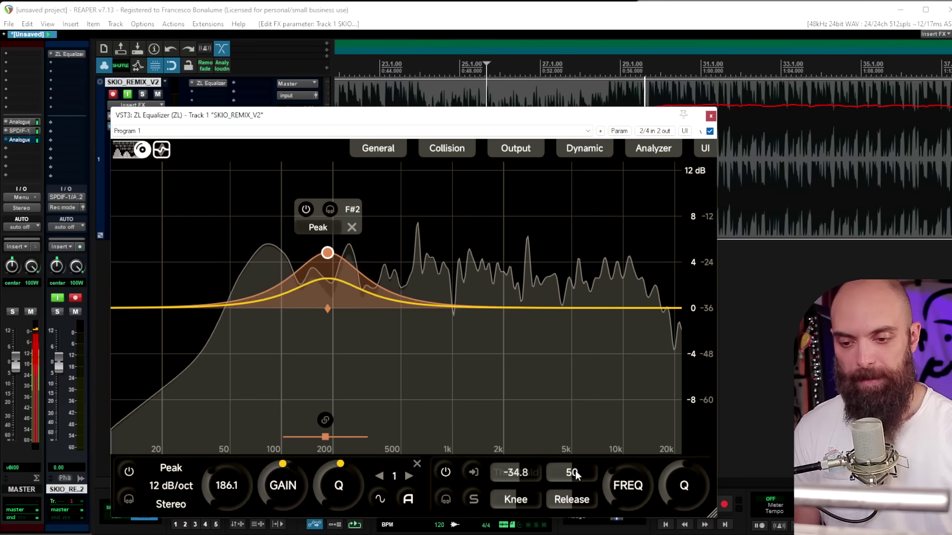
{"action": "left_click", "coordinate": [409, 500]}
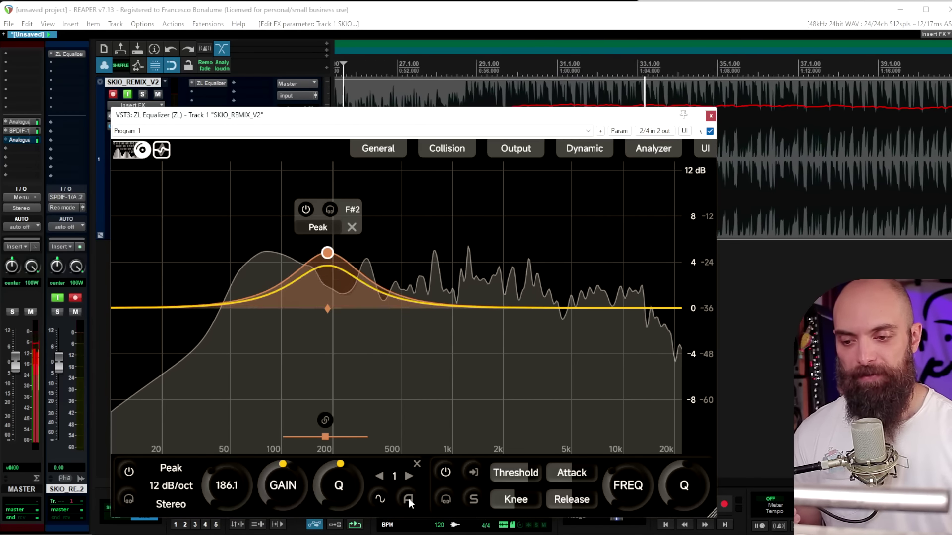
{"action": "left_click", "coordinate": [408, 499]}
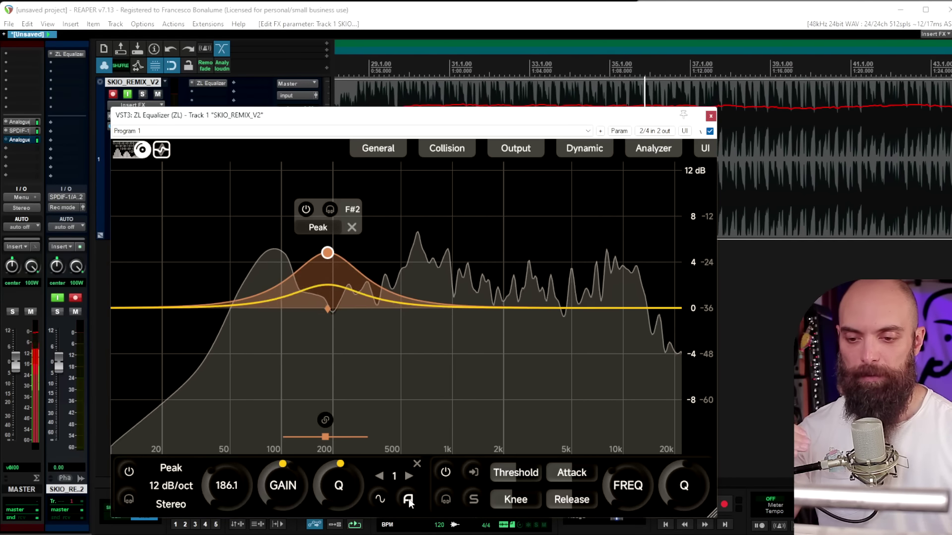
{"action": "left_click", "coordinate": [408, 498]}
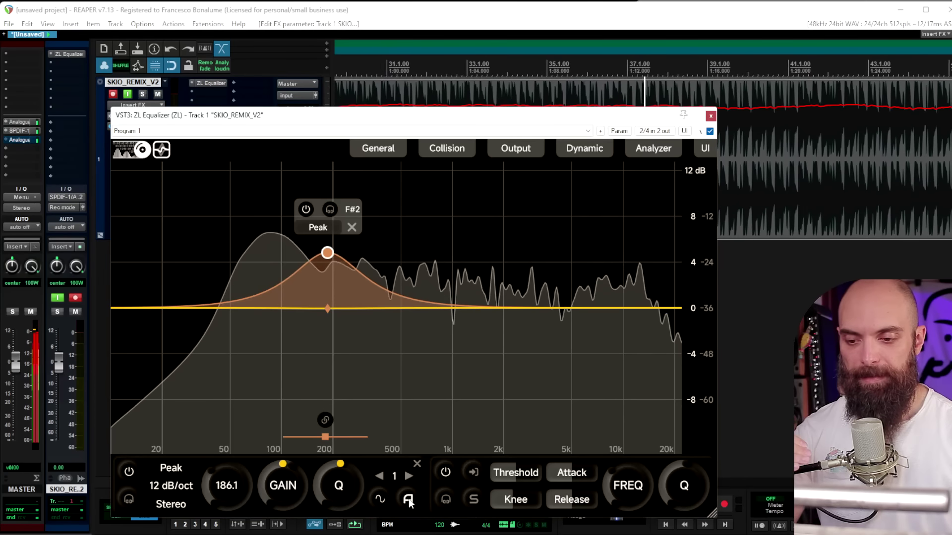
{"action": "left_click", "coordinate": [410, 498]}
{"action": "left_click", "coordinate": [410, 497]}
{"action": "key", "text": "space"}
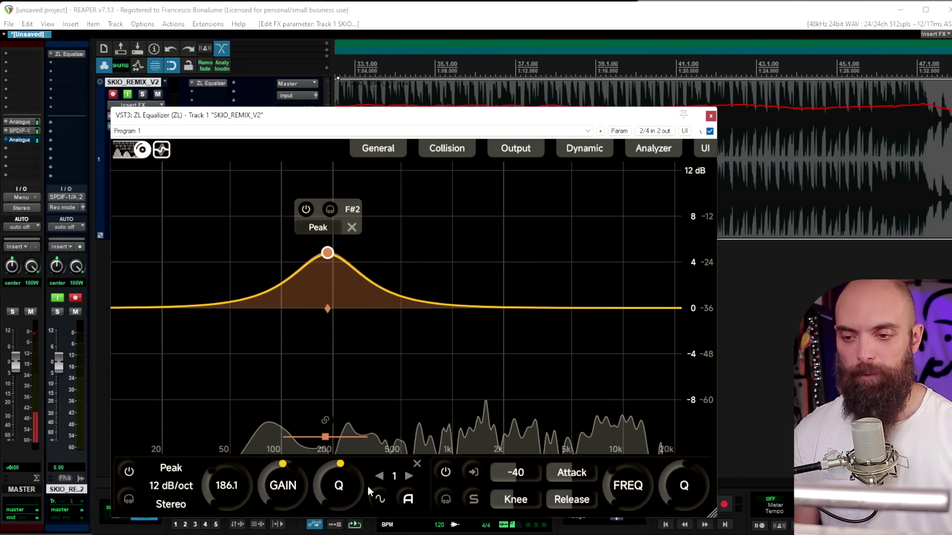
Replay the track while adjusting the band's dynamic threshold to -34.4, and stop playback.
{"action": "key", "text": "space"}
{"action": "scroll", "coordinate": [522, 474], "scroll_direction": "down", "scroll_amount": 4}
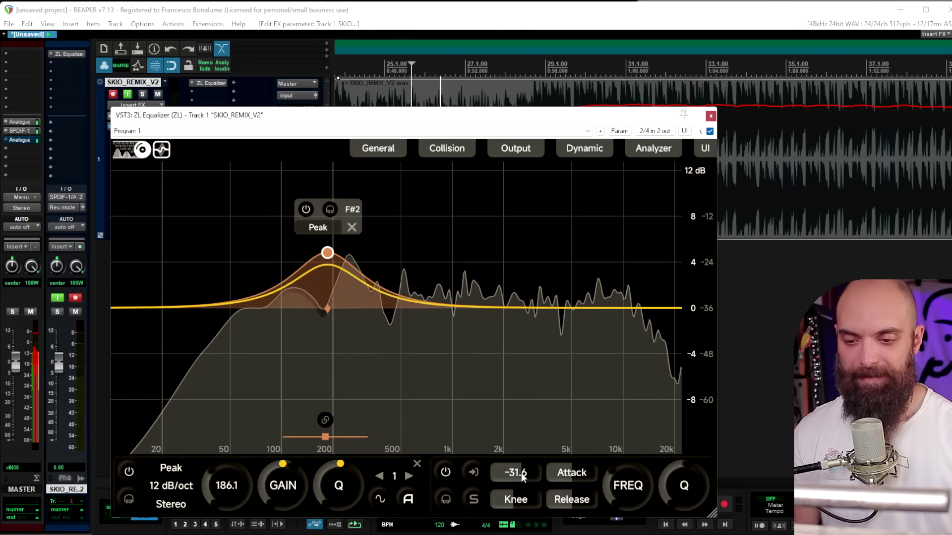
{"action": "scroll", "coordinate": [522, 474], "scroll_direction": "up", "scroll_amount": 9}
{"action": "scroll", "coordinate": [519, 474], "scroll_direction": "down", "scroll_amount": 2}
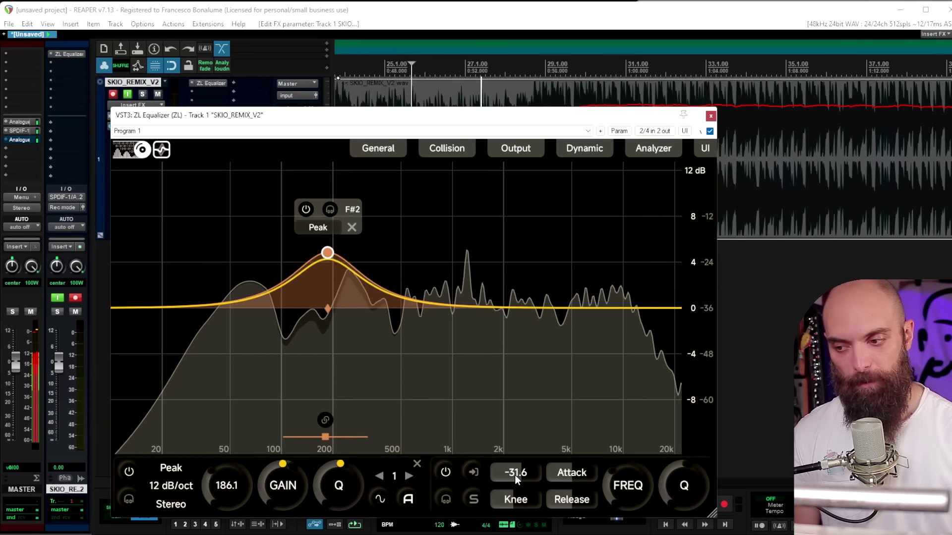
{"action": "scroll", "coordinate": [516, 476], "scroll_direction": "up", "scroll_amount": 1}
{"action": "scroll", "coordinate": [516, 475], "scroll_direction": "down", "scroll_amount": 3}
{"action": "scroll", "coordinate": [516, 475], "scroll_direction": "up", "scroll_amount": 1}
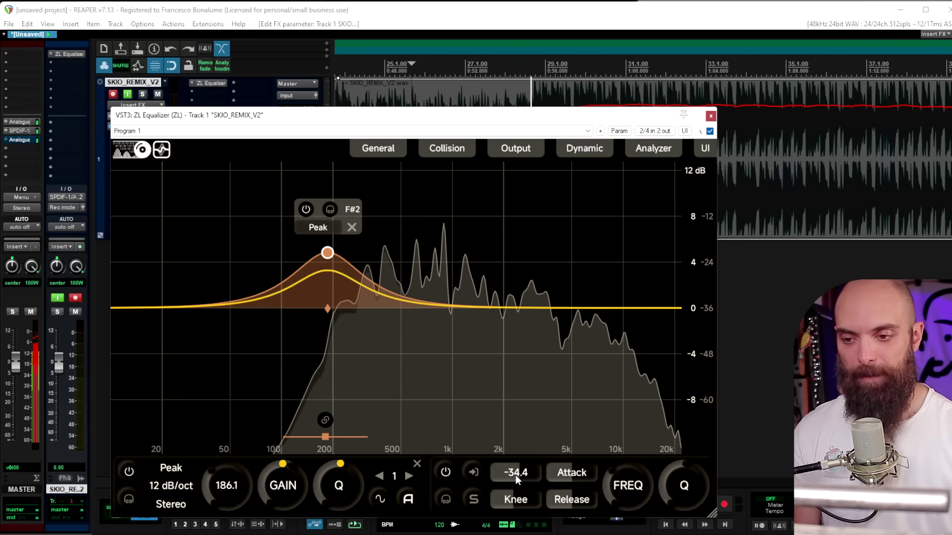
{"action": "key", "text": "space"}
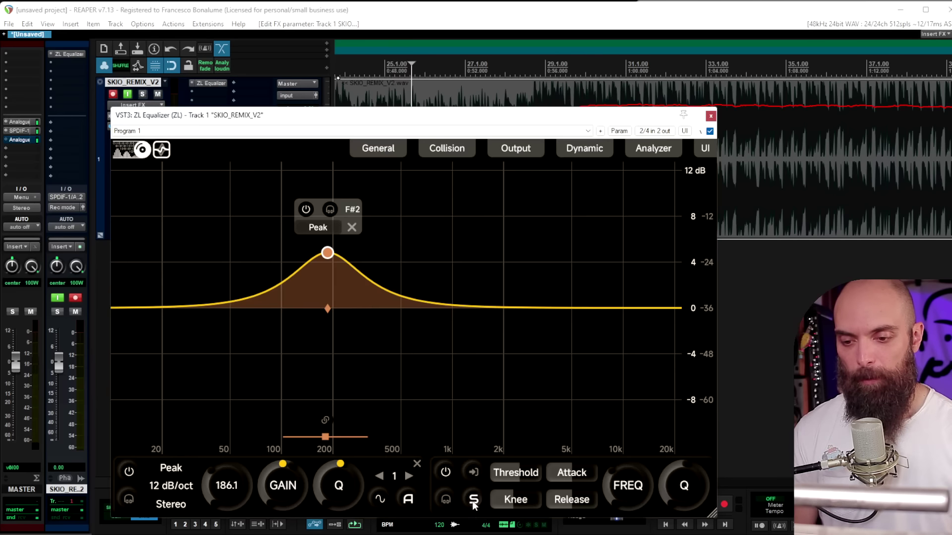
Check the external side-chain and relative threshold switches during playback, and read their entries in ZL Equalizer's online documentation.
{"action": "key", "text": "space"}
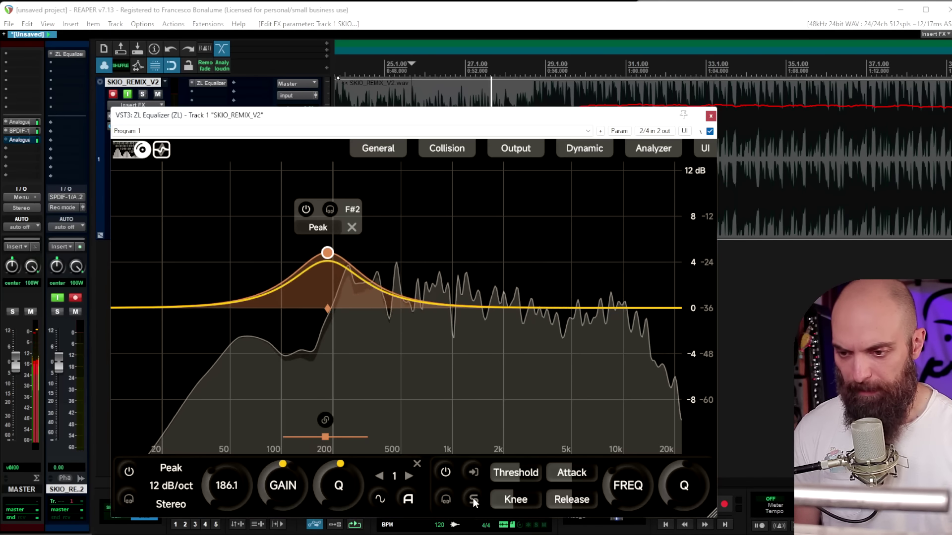
{"action": "key", "text": "space"}
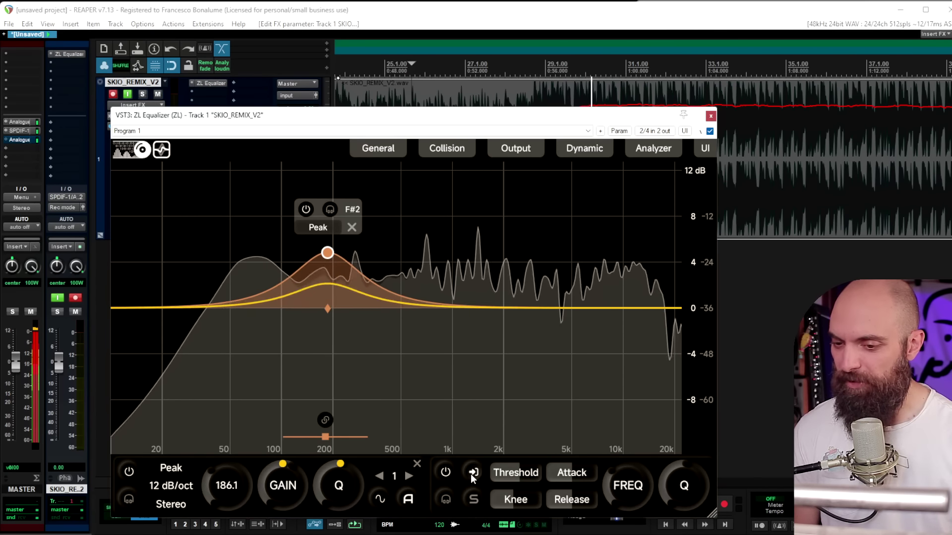
{"action": "left_click_drag", "start_coordinate": [367, 413], "coordinate": [381, 413]}
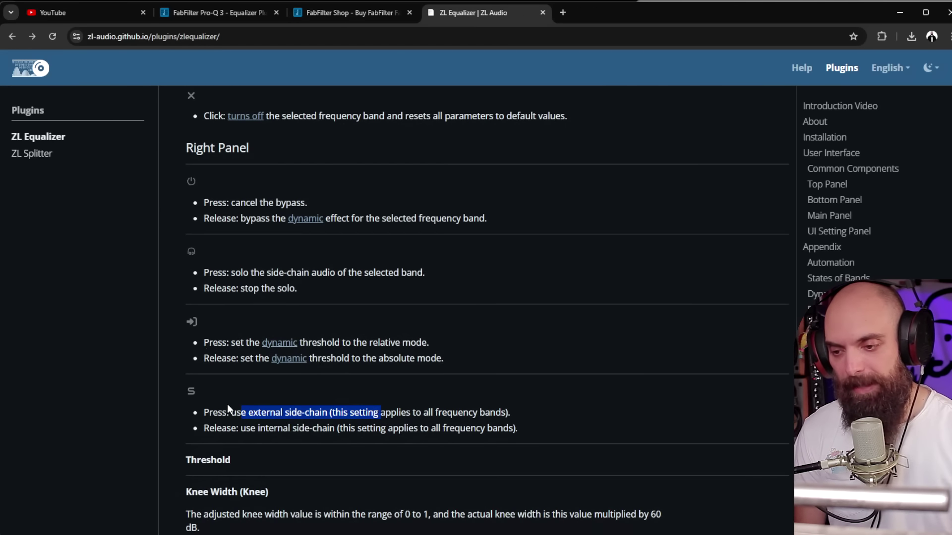
{"action": "left_click", "coordinate": [329, 389]}
{"action": "left_click", "coordinate": [898, 14]}
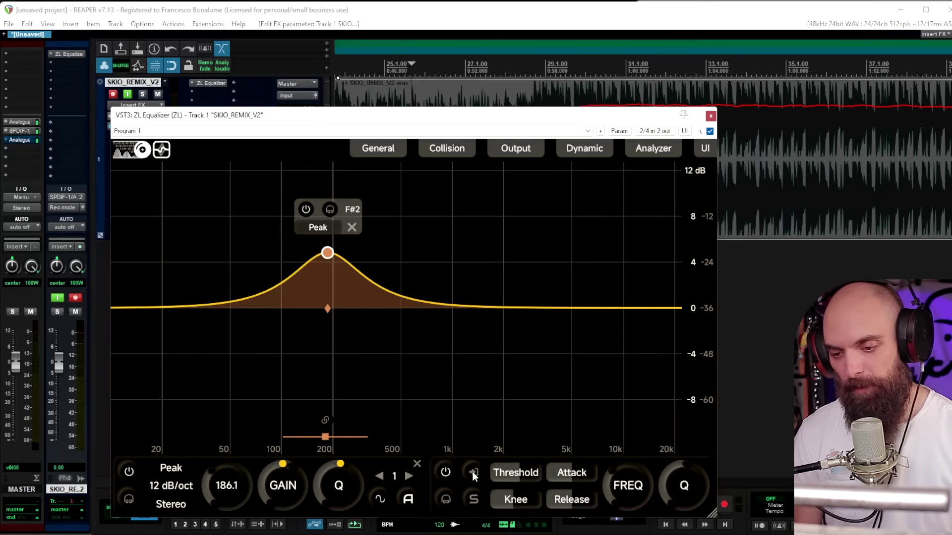
Audition the dynamic band in short playback passes, and link its side-chain filter to the band's frequency.
{"action": "key", "text": "space"}
{"action": "key", "text": "space"}
{"action": "key", "text": "space"}
{"action": "key", "text": "space"}
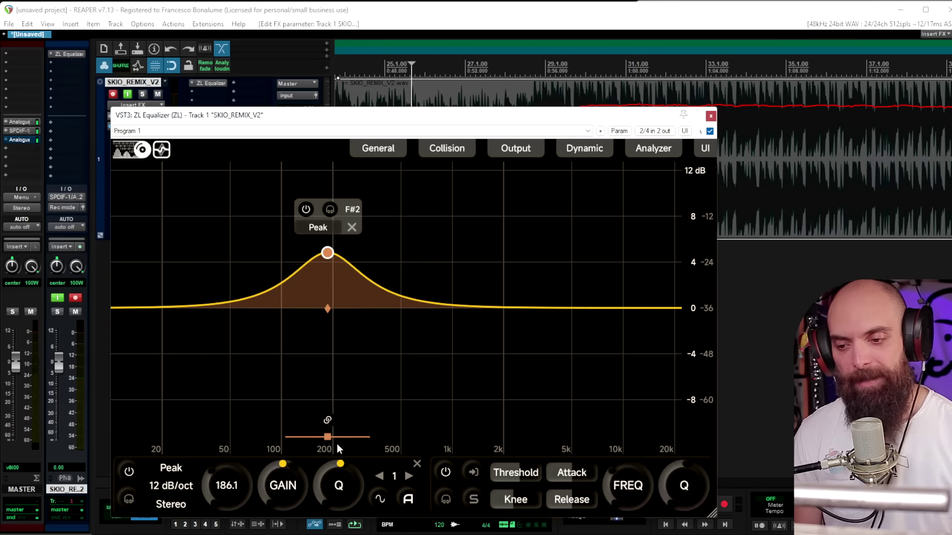
{"action": "mouse_move", "coordinate": [308, 468]}
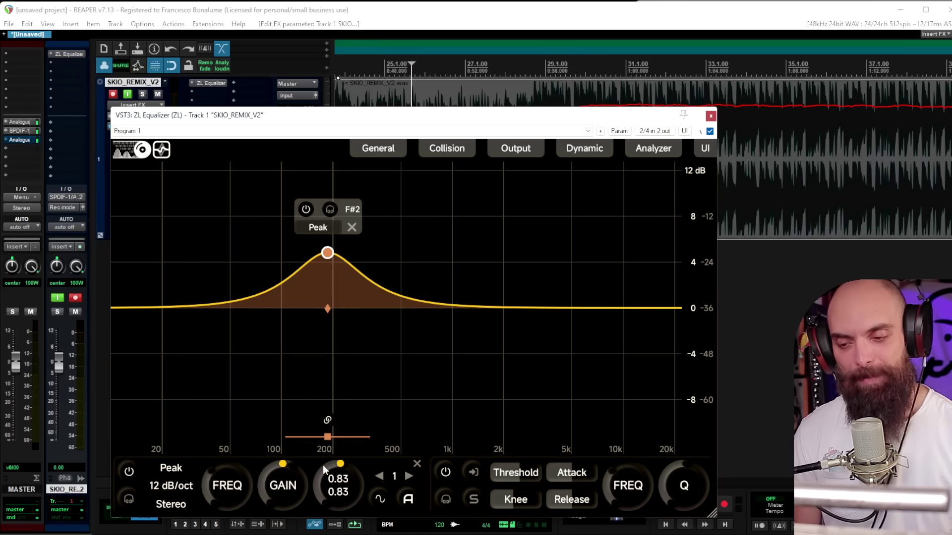
Move the dynamic peak band, with its linked side-chain filter, up to D6.
{"action": "key", "text": "space"}
{"action": "left_click_drag", "start_coordinate": [334, 255], "coordinate": [512, 256]}
{"action": "key", "text": "space"}
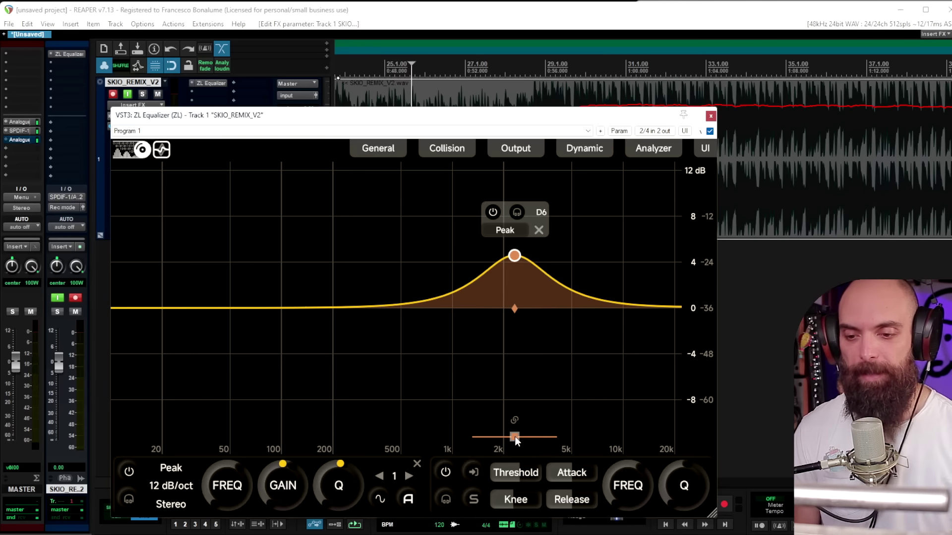
Shift the band's side-chain filter down to about 60 Hz and audition the dynamic response in short playback passes.
{"action": "left_click_drag", "start_coordinate": [514, 436], "coordinate": [241, 436]}
{"action": "key", "text": "space"}
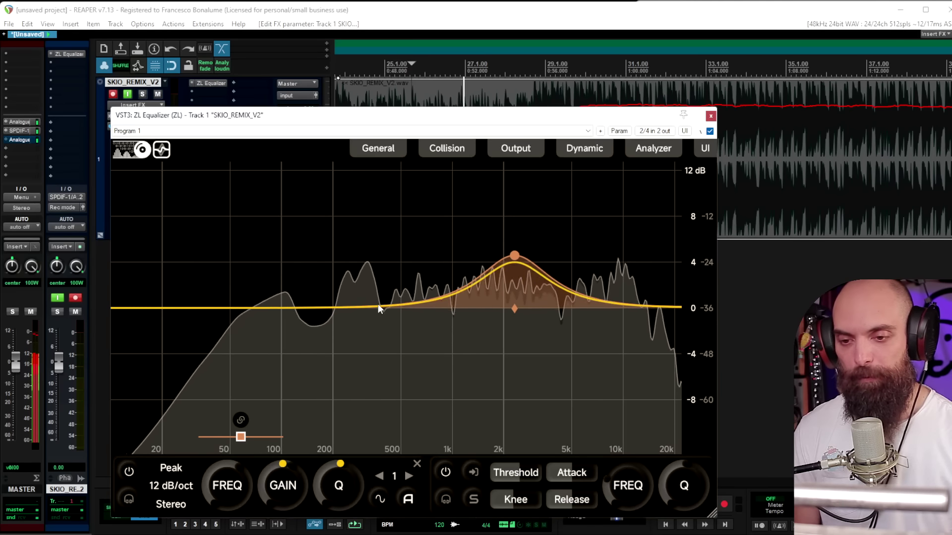
{"action": "key", "text": "space"}
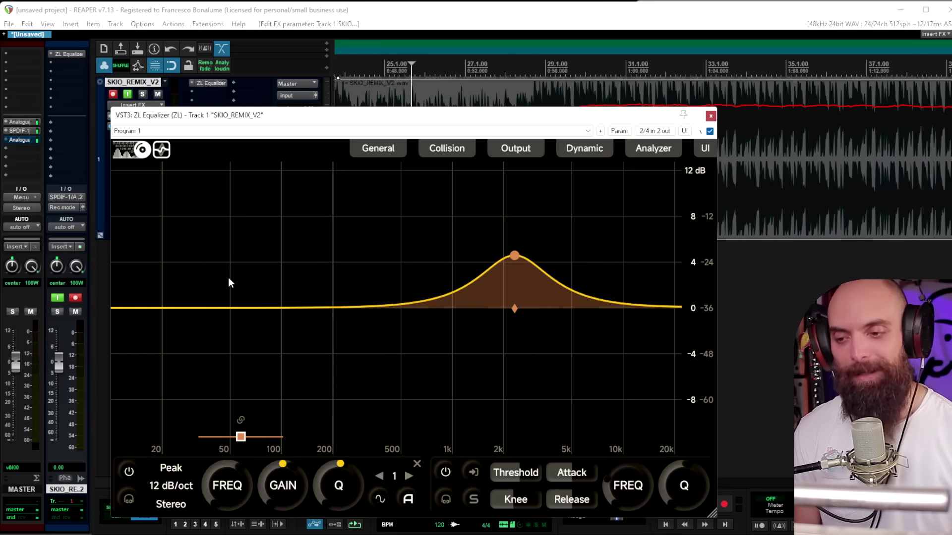
{"action": "key", "text": "space"}
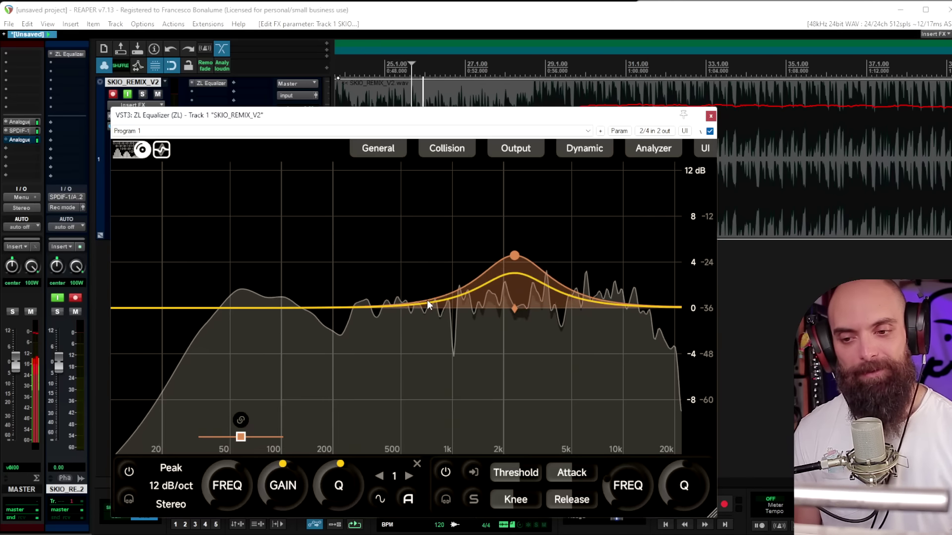
{"action": "key", "text": "space"}
Raise the band's dynamic target gain to about 9 dB, move the band to F#7, and audition it.
{"action": "left_click_drag", "start_coordinate": [514, 309], "coordinate": [517, 202]}
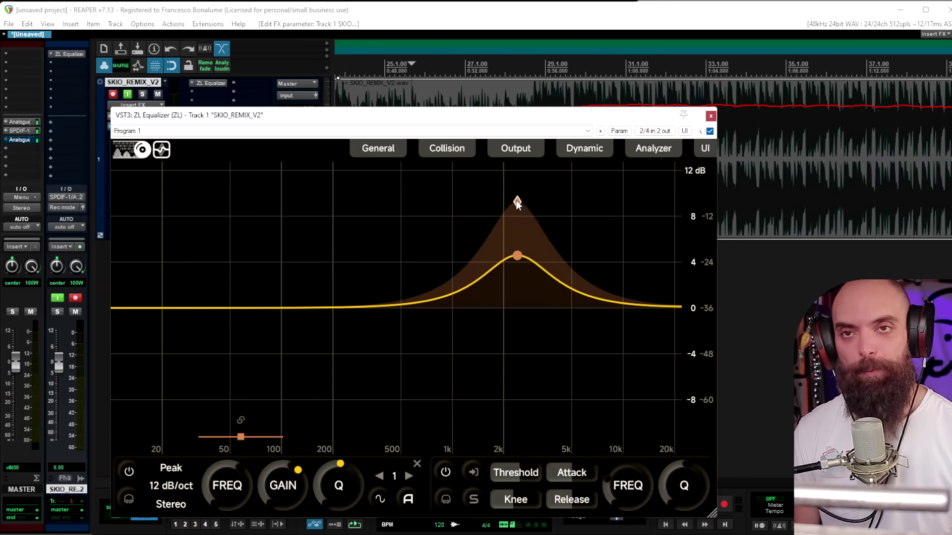
{"action": "left_click_drag", "start_coordinate": [514, 252], "coordinate": [581, 274]}
{"action": "key", "text": "space"}
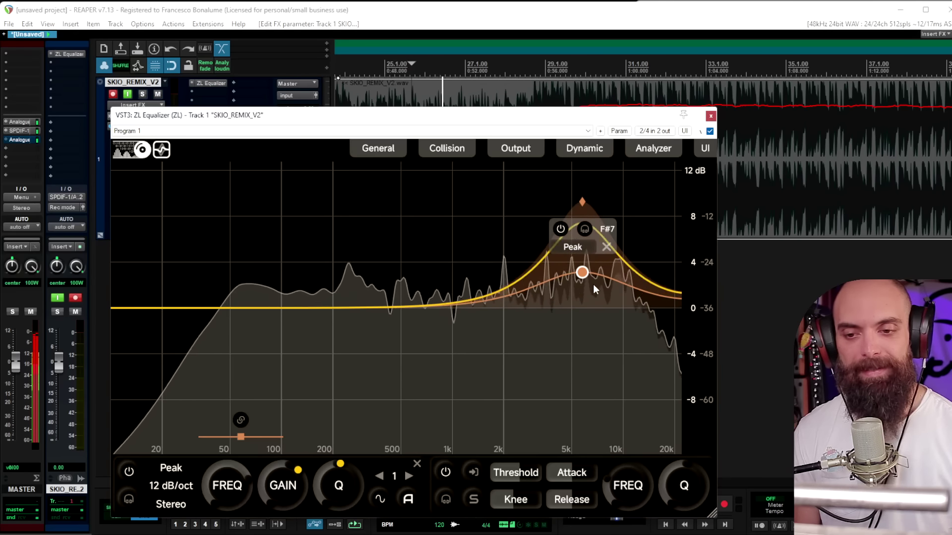
{"action": "key", "text": "space"}
Relink the side-chain filter to the band's frequency, then move the band to A#4 with about 1.5 dB of gain.
{"action": "left_click_drag", "start_coordinate": [241, 437], "coordinate": [504, 434]}
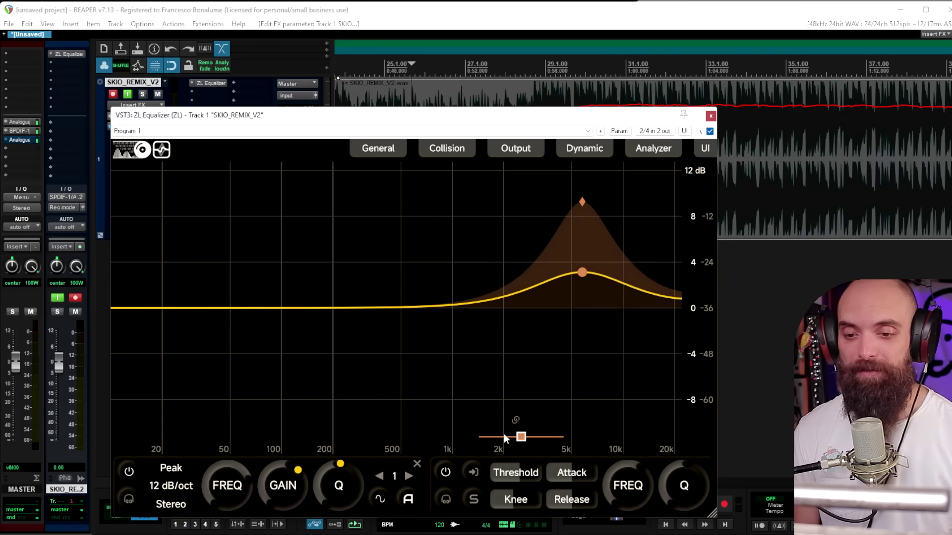
{"action": "left_click", "coordinate": [504, 420]}
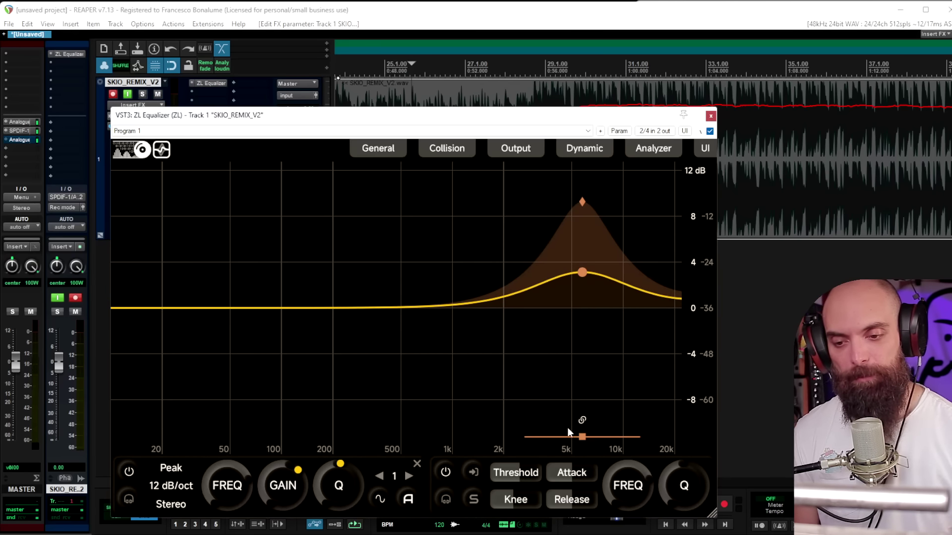
{"action": "left_click_drag", "start_coordinate": [583, 276], "coordinate": [395, 292]}
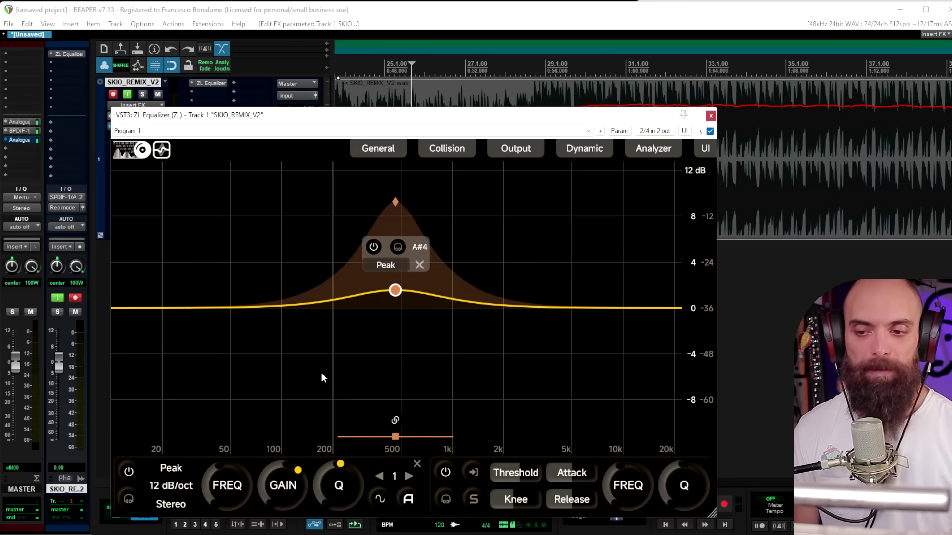
{"action": "key", "text": "space"}
{"action": "key", "text": "space"}
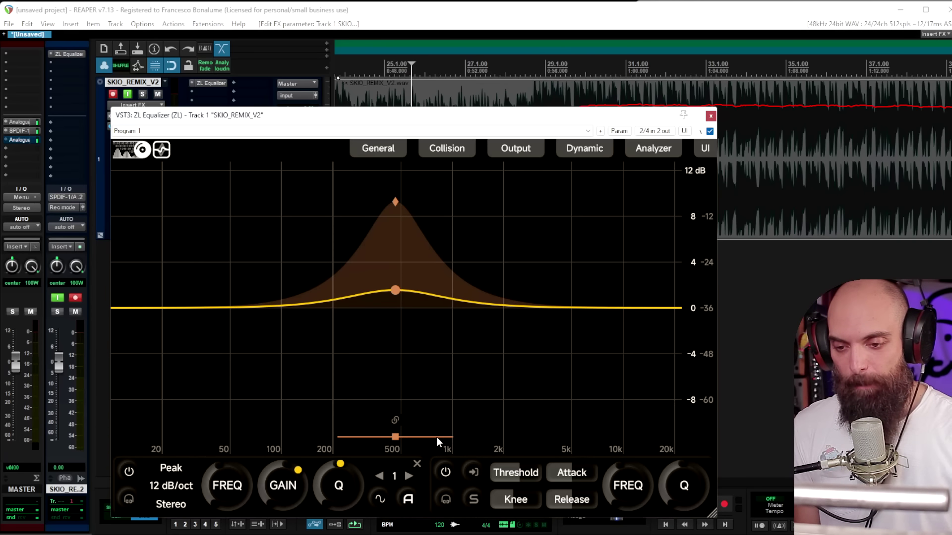
Set the side-chain filter's Q to 1.216 and move the filter to about 4 kHz.
{"action": "scroll", "coordinate": [437, 437], "scroll_direction": "up", "scroll_amount": 3}
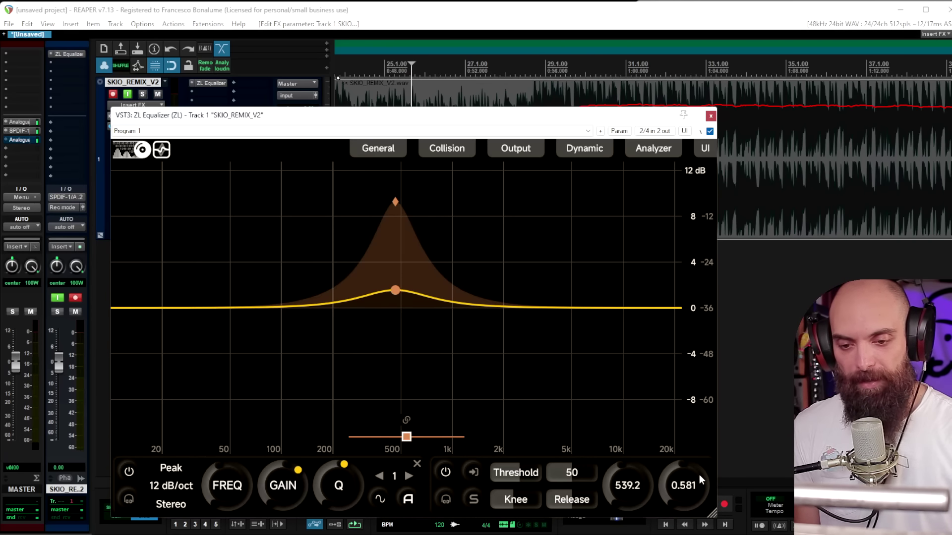
{"action": "scroll", "coordinate": [684, 468], "scroll_direction": "up", "scroll_amount": 5}
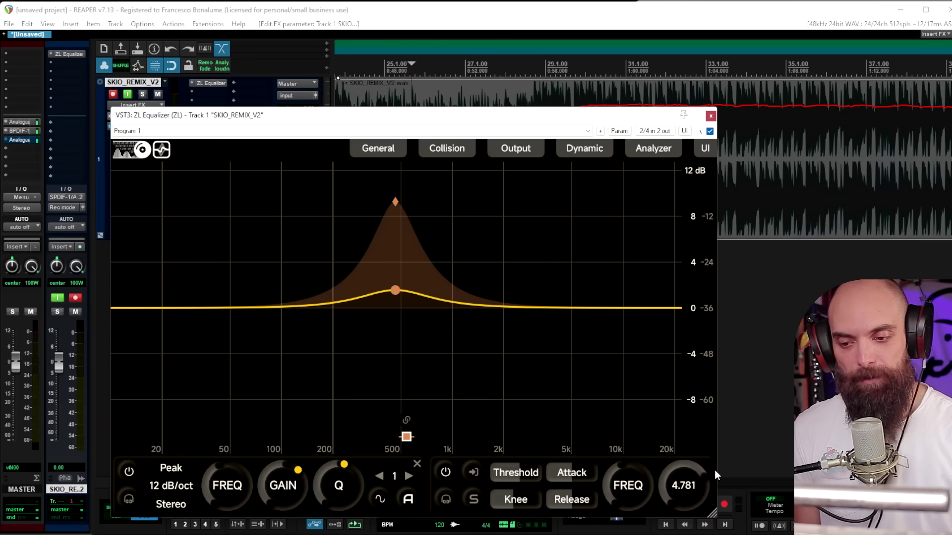
{"action": "scroll", "coordinate": [688, 475], "scroll_direction": "down", "scroll_amount": 5}
{"action": "scroll", "coordinate": [684, 473], "scroll_direction": "up", "scroll_amount": 2}
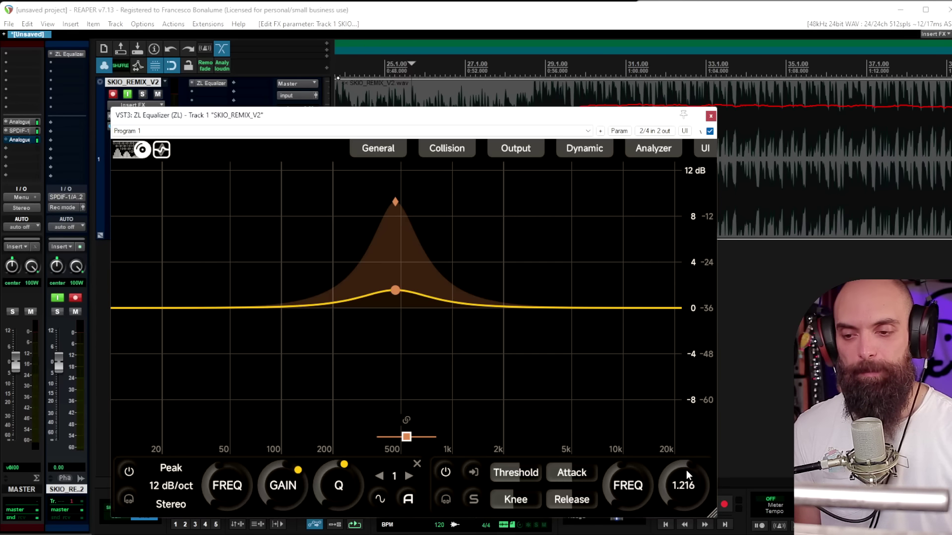
{"action": "left_click_drag", "start_coordinate": [406, 437], "coordinate": [561, 436]}
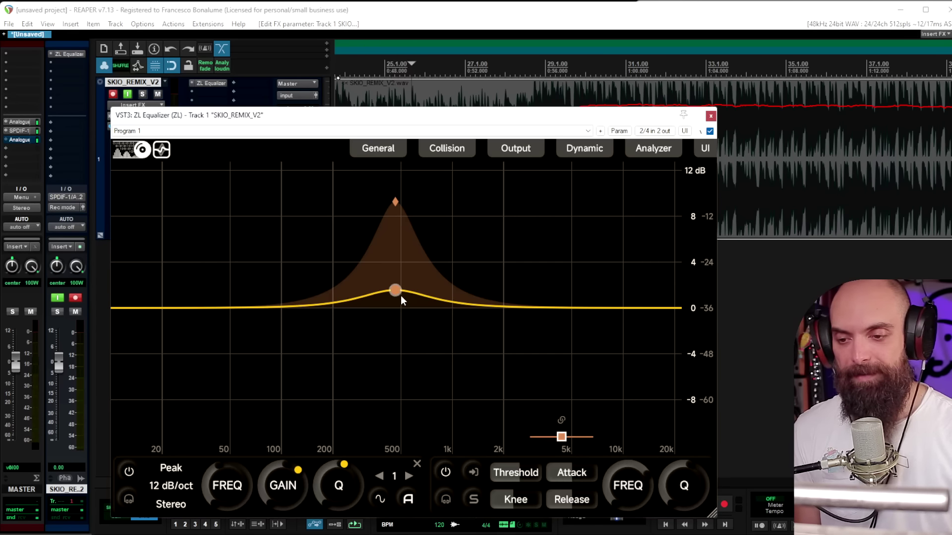
Move the band to B8 at about 3 dB, lower its dynamic target to about -5 dB, and audition it while fine-tuning the side-chain frequency.
{"action": "left_click_drag", "start_coordinate": [400, 299], "coordinate": [595, 288]}
{"action": "left_click_drag", "start_coordinate": [596, 204], "coordinate": [591, 355]}
{"action": "key", "text": "space"}
{"action": "mouse_move", "coordinate": [561, 437]}
{"action": "left_mouse_down"}
{"action": "mouse_move", "coordinate": [598, 438]}
{"action": "mouse_move", "coordinate": [554, 442]}
{"action": "left_mouse_up"}
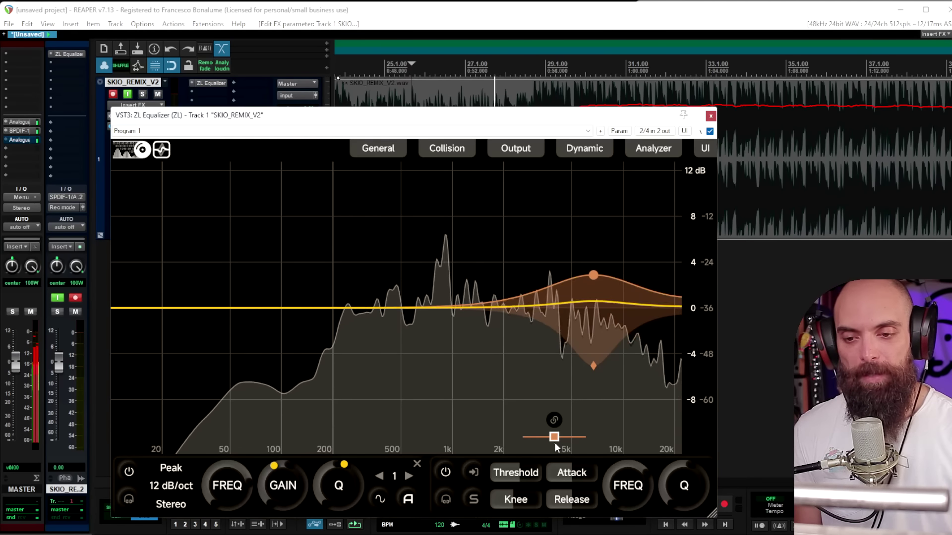
{"action": "key", "text": "space"}
{"action": "left_click_drag", "start_coordinate": [593, 276], "coordinate": [604, 276]}
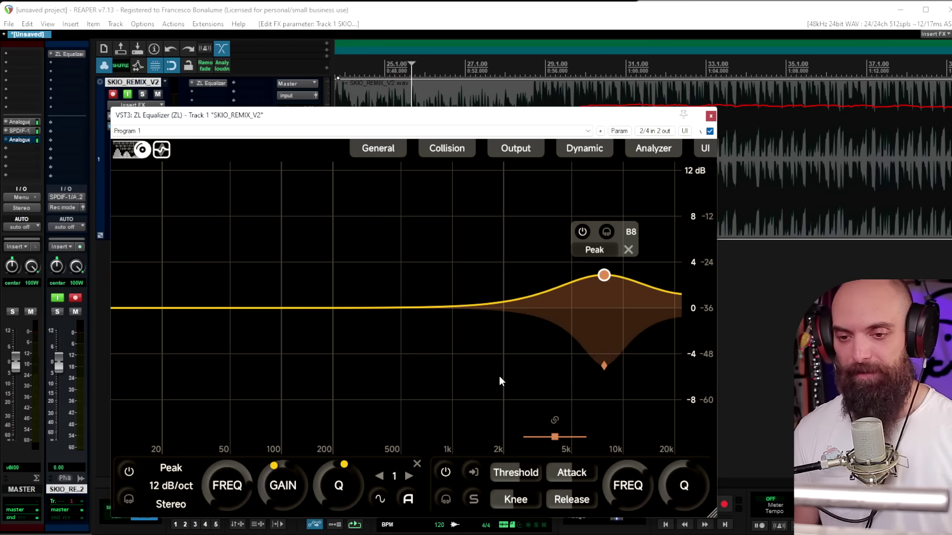
Set the dynamic RMS to 14 and Smooth to 0.43, and try the HQ option before switching it back off.
{"action": "left_click", "coordinate": [577, 149]}
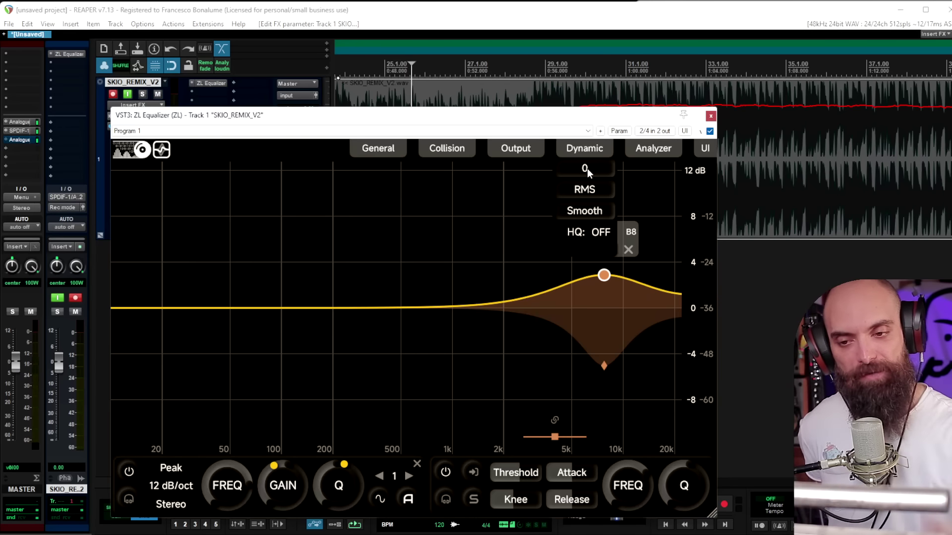
{"action": "left_click_drag", "start_coordinate": [587, 169], "coordinate": [590, 190]}
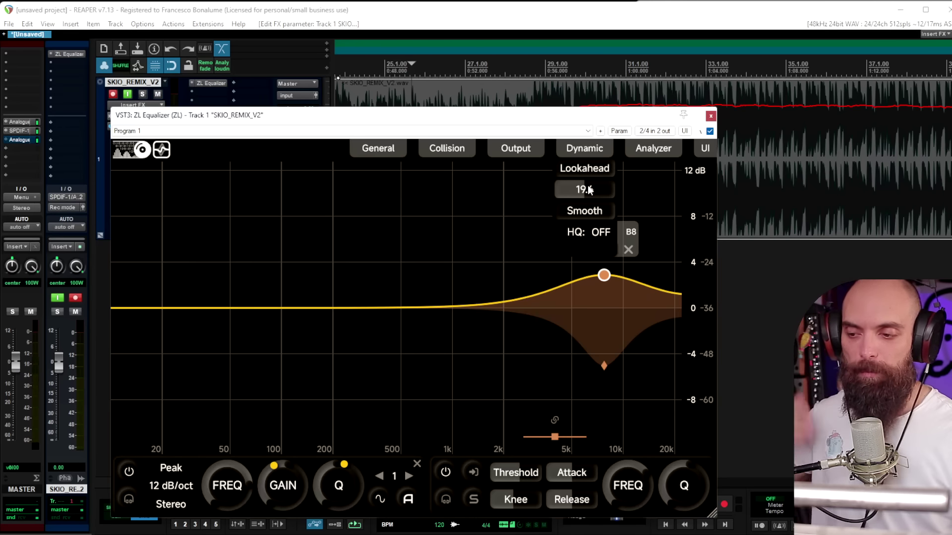
{"action": "scroll", "coordinate": [588, 190], "scroll_direction": "down", "scroll_amount": 2}
{"action": "scroll", "coordinate": [587, 191], "scroll_direction": "up", "scroll_amount": 1}
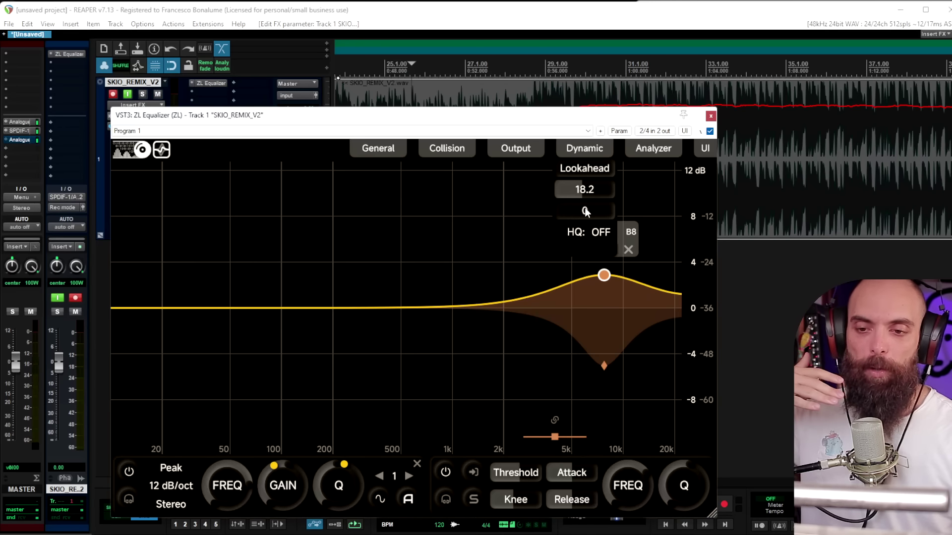
{"action": "scroll", "coordinate": [585, 209], "scroll_direction": "up", "scroll_amount": 11}
{"action": "left_click", "coordinate": [604, 233]}
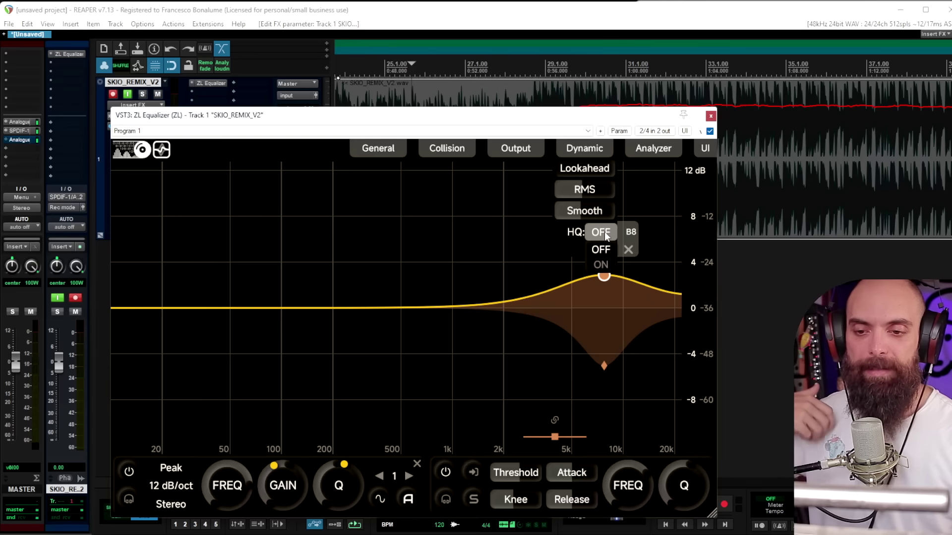
{"action": "left_click", "coordinate": [602, 264]}
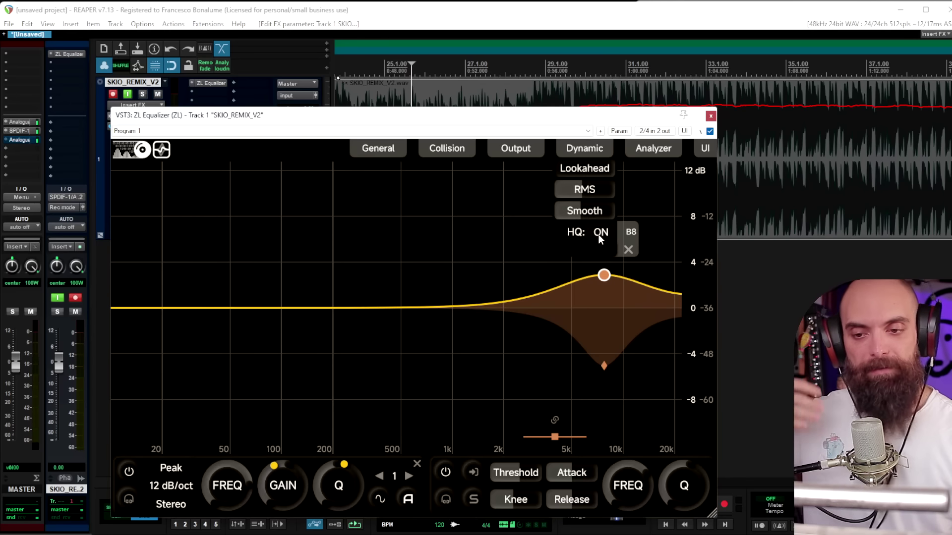
{"action": "left_click", "coordinate": [595, 236]}
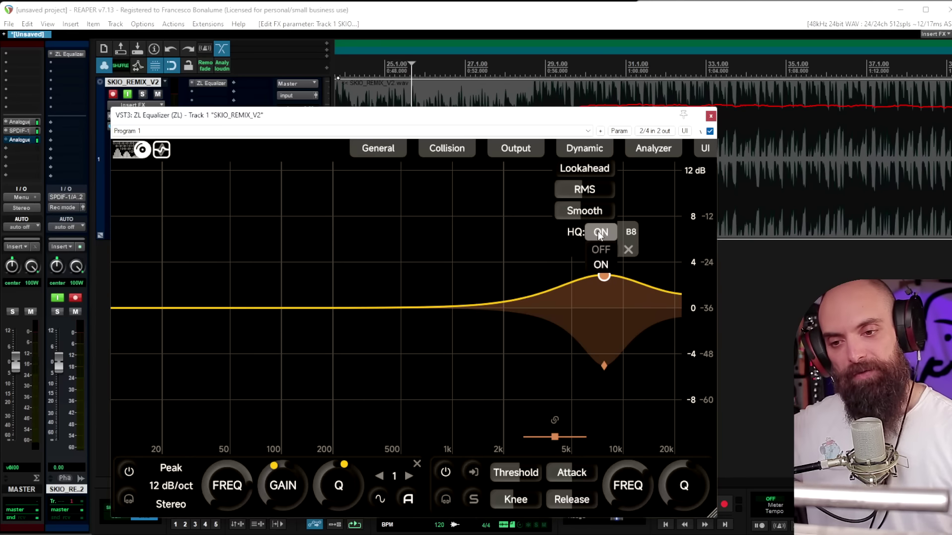
{"action": "left_click", "coordinate": [601, 249]}
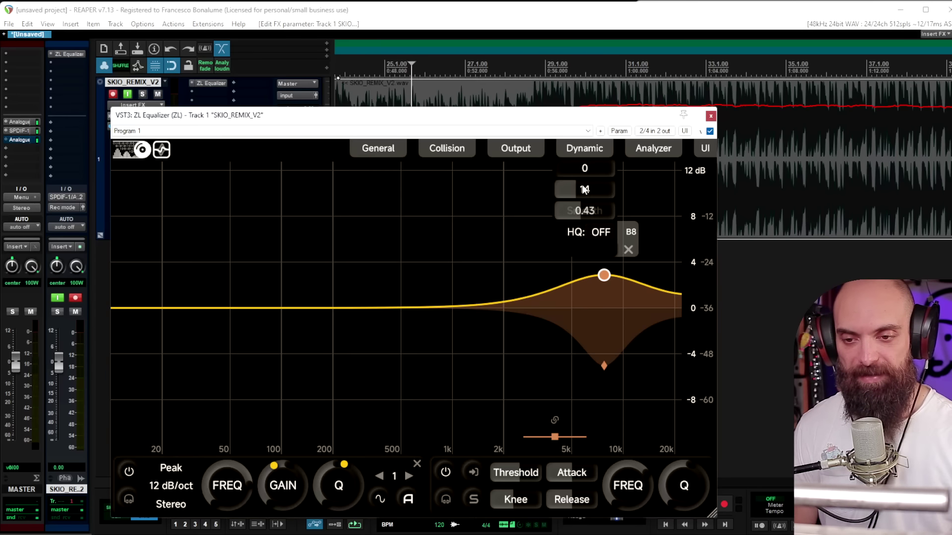
Cut the SKIO_REMIX_V2 audio item, close its equalizer window, and add a second track.
{"action": "key", "text": "ctrl+x"}
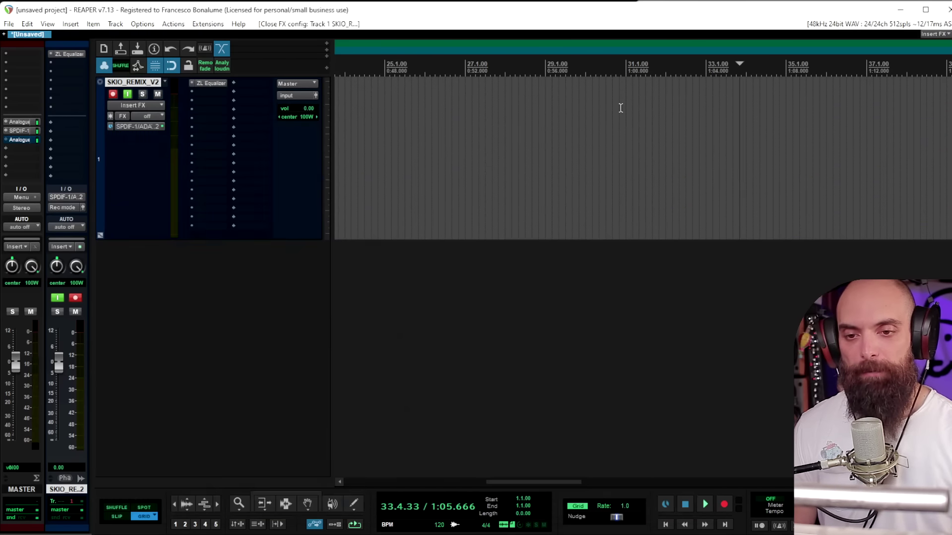
{"action": "left_click", "coordinate": [711, 115]}
{"action": "double_click", "coordinate": [146, 282]}
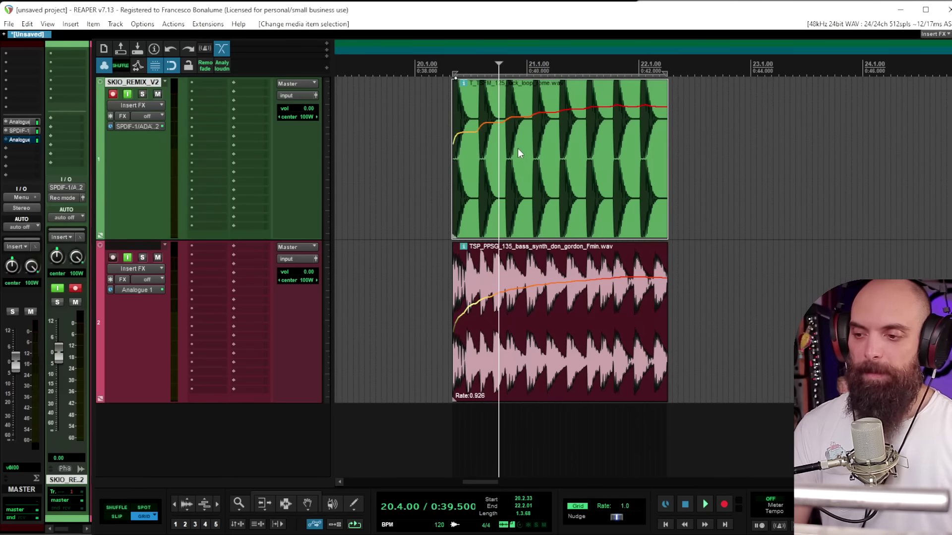
Place the cursor at the start of the kick and bass loops, and insert ZL Equalizer on the bass synth track.
{"action": "left_click", "coordinate": [458, 159]}
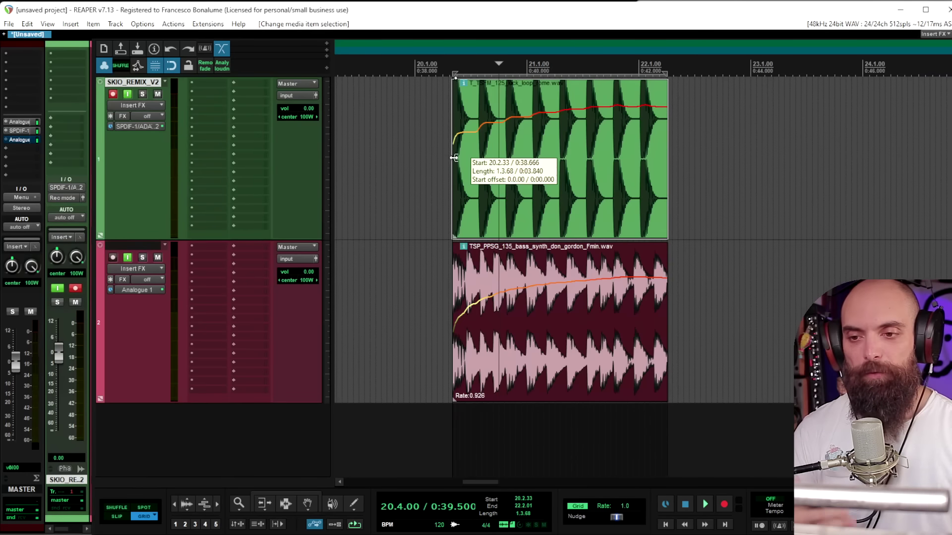
{"action": "left_click", "coordinate": [463, 281]}
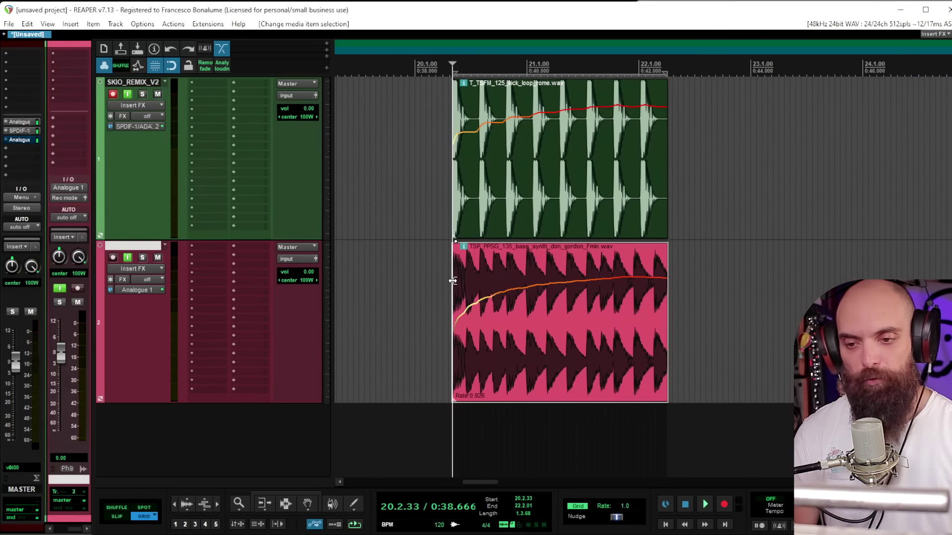
{"action": "double_click", "coordinate": [211, 100]}
{"action": "type", "text": "zl e"}
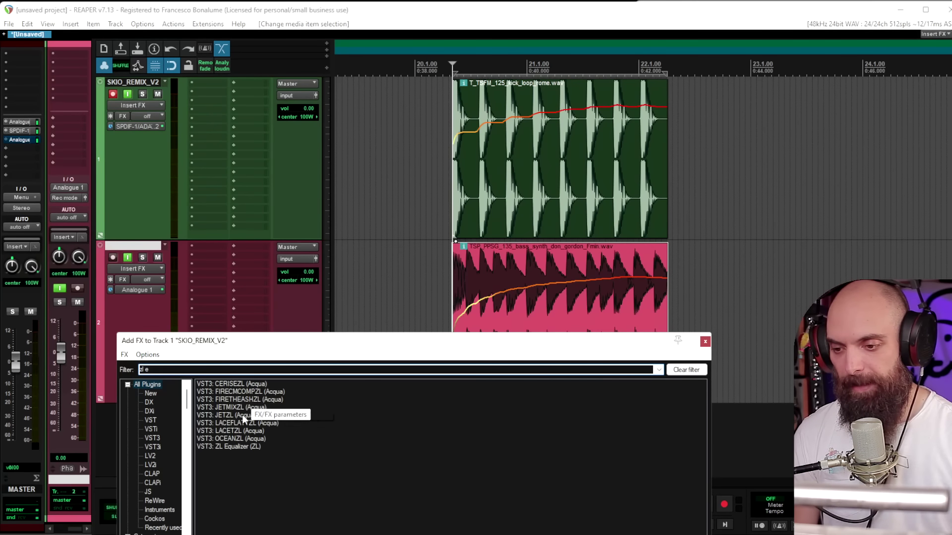
{"action": "double_click", "coordinate": [188, 244]}
{"action": "double_click", "coordinate": [231, 447]}
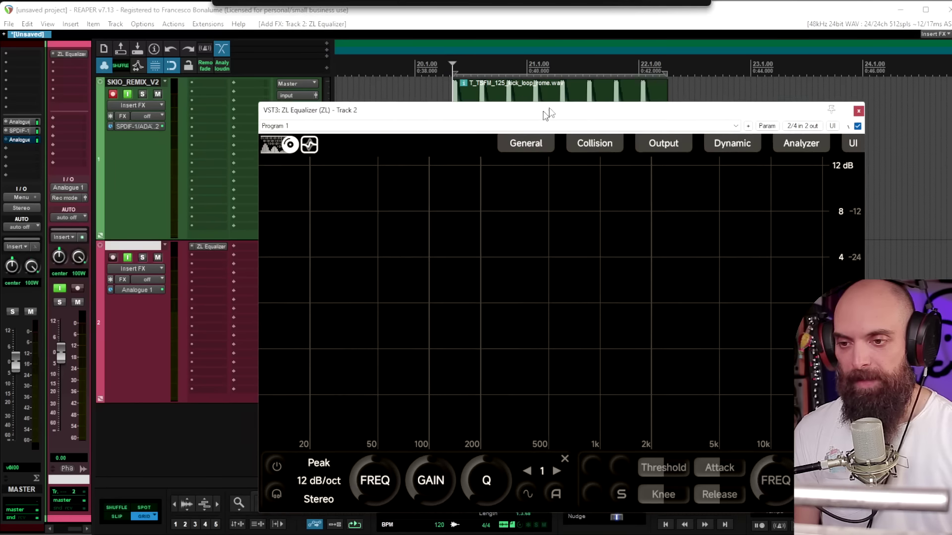
Check the equalizer's pin connections and send the kick track's audio 1/2 to channels 3/4 of the bass track.
{"action": "left_click", "coordinate": [843, 116]}
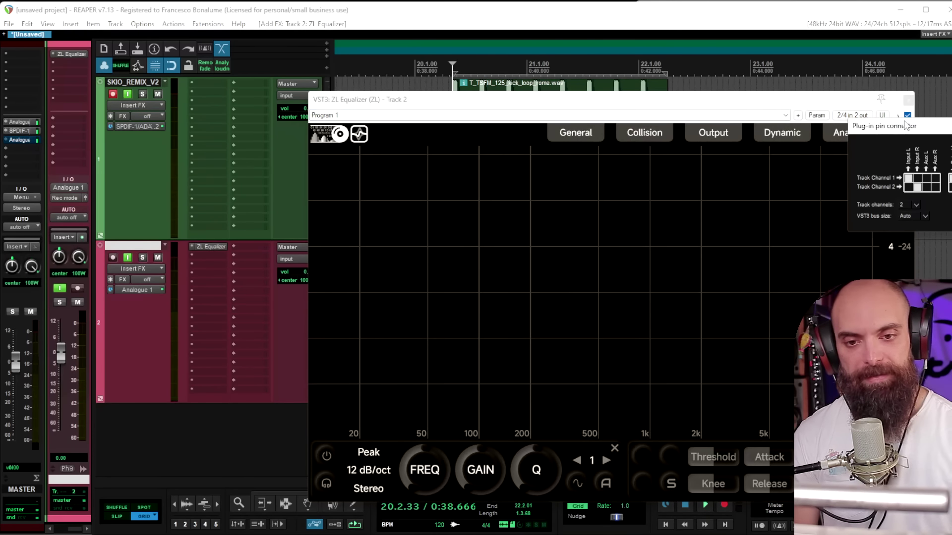
{"action": "left_click", "coordinate": [653, 168]}
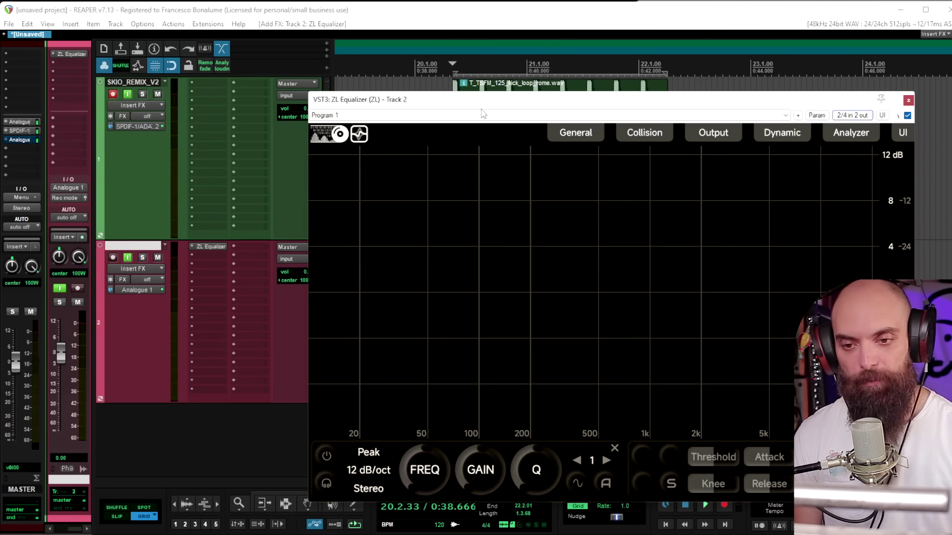
{"action": "left_click_drag", "start_coordinate": [271, 101], "coordinate": [527, 238]}
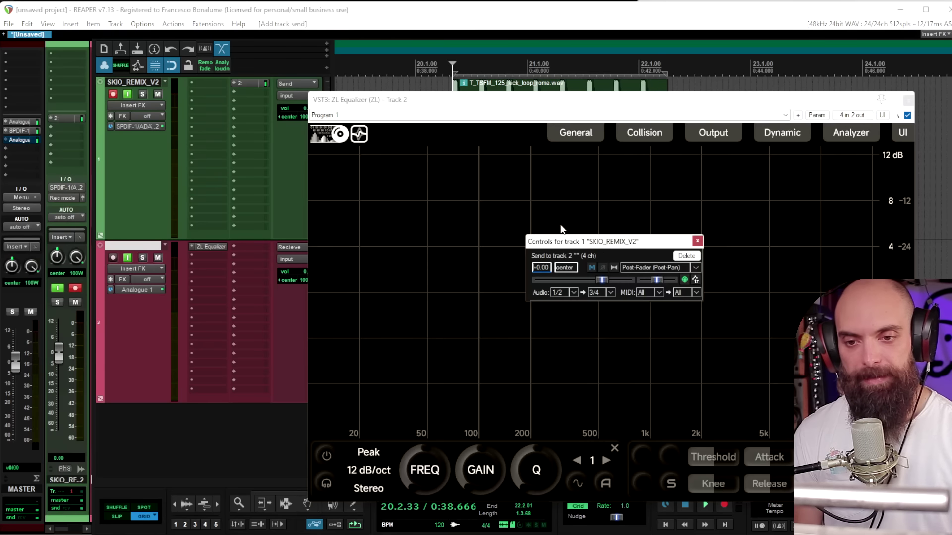
{"action": "left_click", "coordinate": [697, 242]}
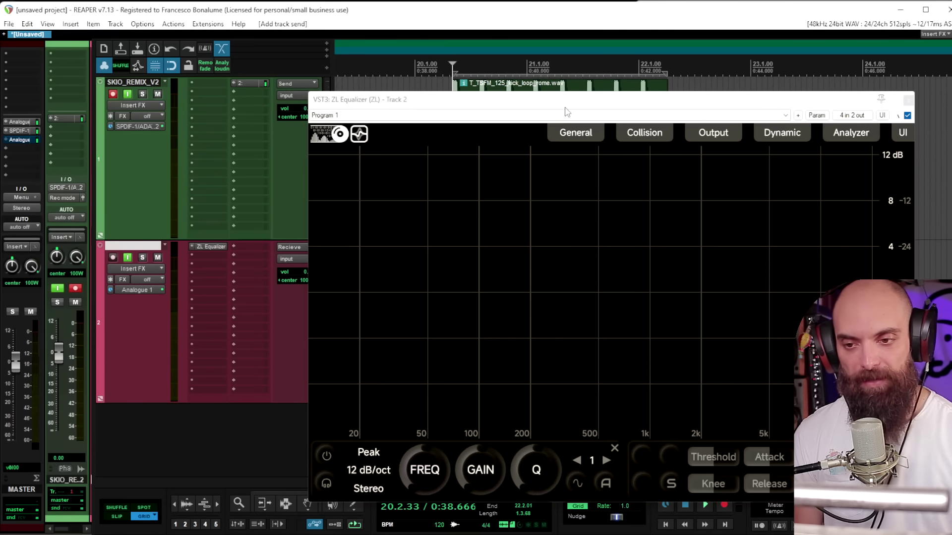
{"action": "left_click_drag", "start_coordinate": [566, 111], "coordinate": [375, 95]}
Play the loops briefly and add a peak band at about A1 in the bass track's equalizer.
{"action": "key", "text": "space"}
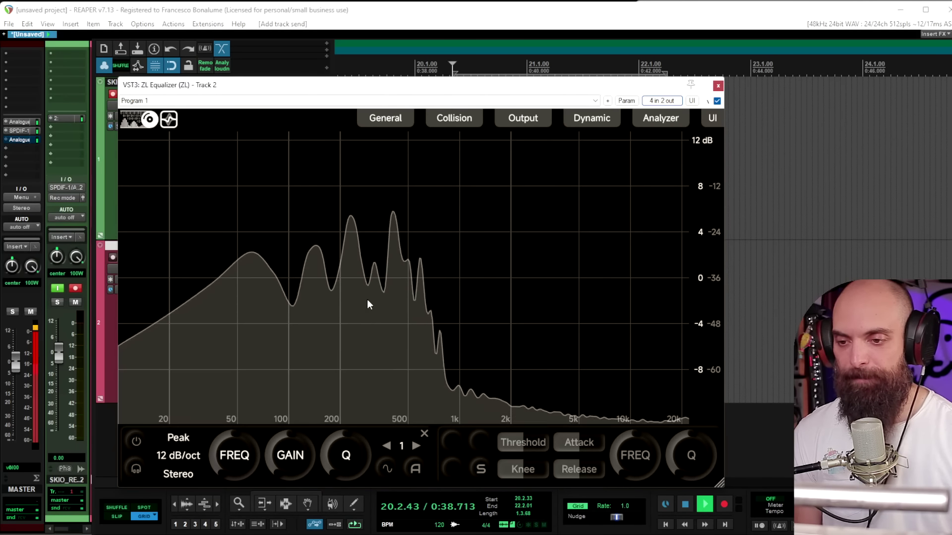
{"action": "key", "text": "space"}
{"action": "double_click", "coordinate": [246, 276]}
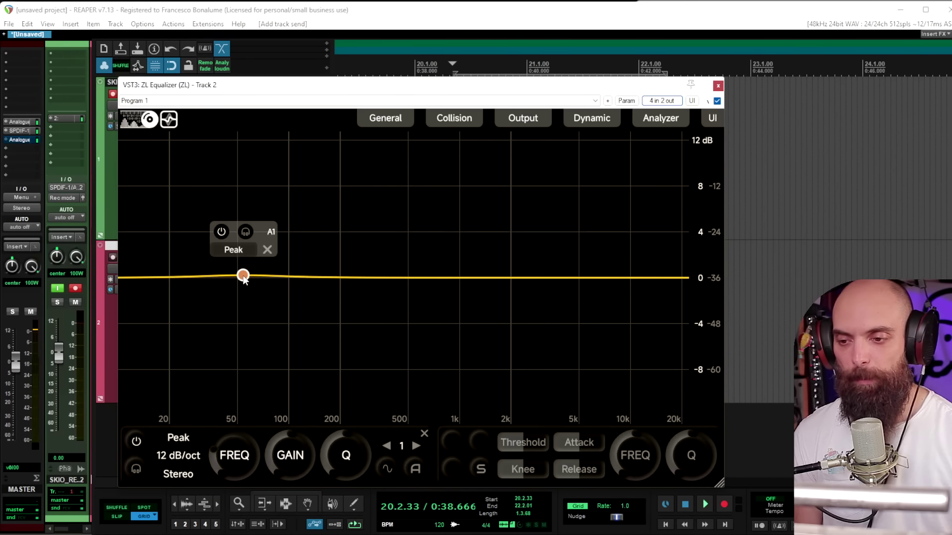
Move the peak band to about G#0, make it dynamic with external side-chain, and deepen its dynamic cut to about -7 dB during playback.
{"action": "mouse_move", "coordinate": [247, 278]}
{"action": "left_mouse_down"}
{"action": "mouse_move", "coordinate": [236, 246]}
{"action": "mouse_move", "coordinate": [241, 280]}
{"action": "left_mouse_up"}
{"action": "left_click", "coordinate": [389, 470]}
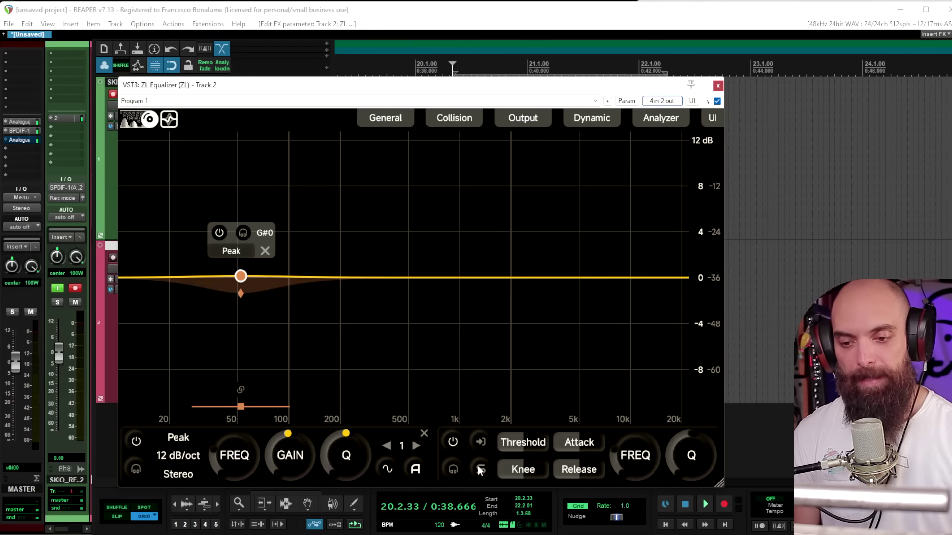
{"action": "key", "text": "space"}
{"action": "left_click_drag", "start_coordinate": [241, 294], "coordinate": [241, 353]}
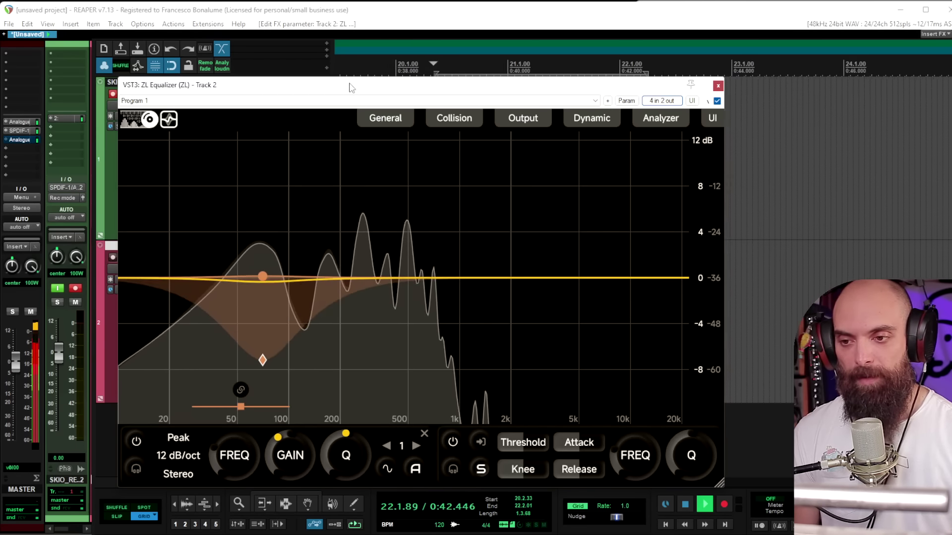
Try moving the kick loop past the bass loop to hear the side-chain without kick, and undo the move.
{"action": "left_click_drag", "start_coordinate": [351, 87], "coordinate": [537, 153]}
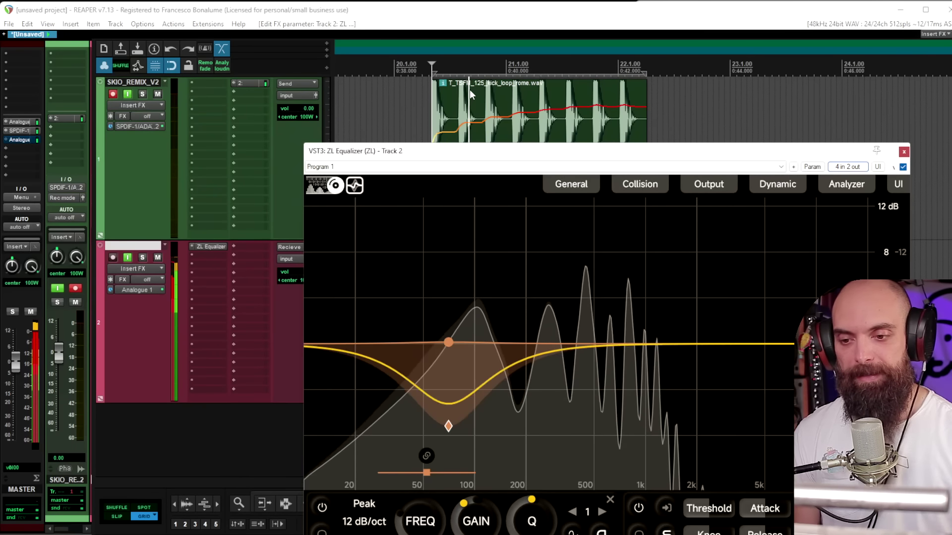
{"action": "left_click", "coordinate": [466, 94]}
{"action": "left_click_drag", "start_coordinate": [466, 94], "coordinate": [709, 94]}
{"action": "key", "text": "space"}
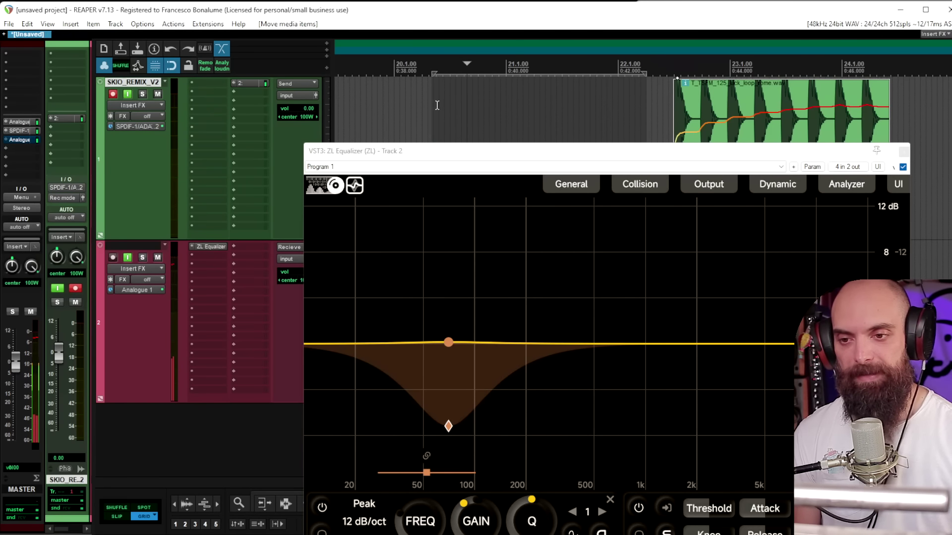
{"action": "key", "text": "space"}
{"action": "key", "text": "ctrl+z"}
{"action": "key", "text": "ctrl+z"}
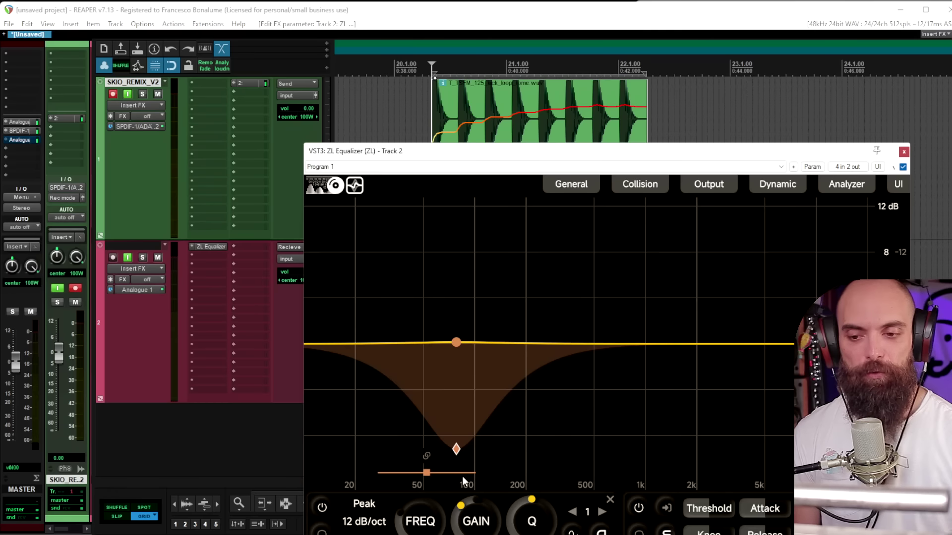
Shift the band's side-chain detection range up to between 50 and 100 Hz while the loops play.
{"action": "key", "text": "space"}
{"action": "mouse_move", "coordinate": [425, 471]}
{"action": "left_mouse_down"}
{"action": "mouse_move", "coordinate": [652, 469]}
{"action": "mouse_move", "coordinate": [453, 471]}
{"action": "left_mouse_up"}
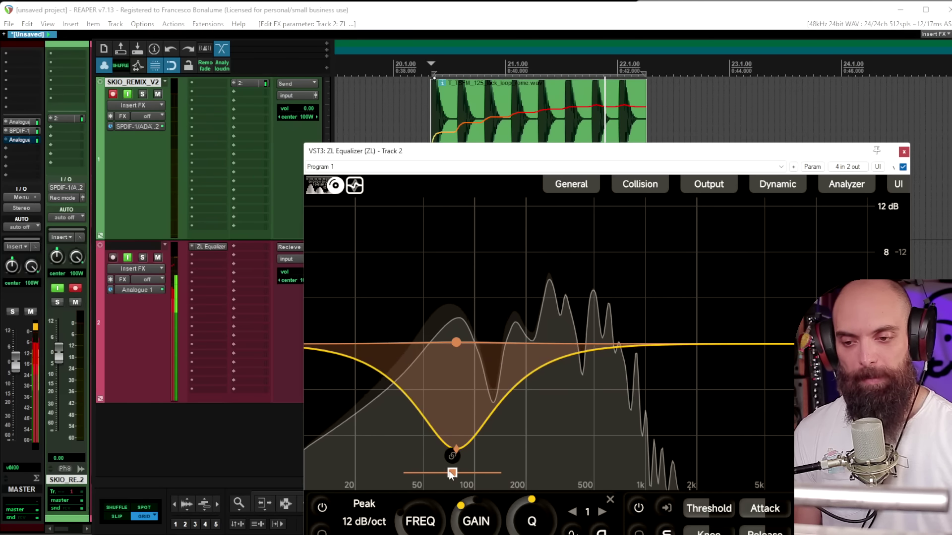
{"action": "key", "text": "space"}
Turn on collision detection, move the peak band down to A0, and play the loops.
{"action": "left_click", "coordinate": [638, 184]}
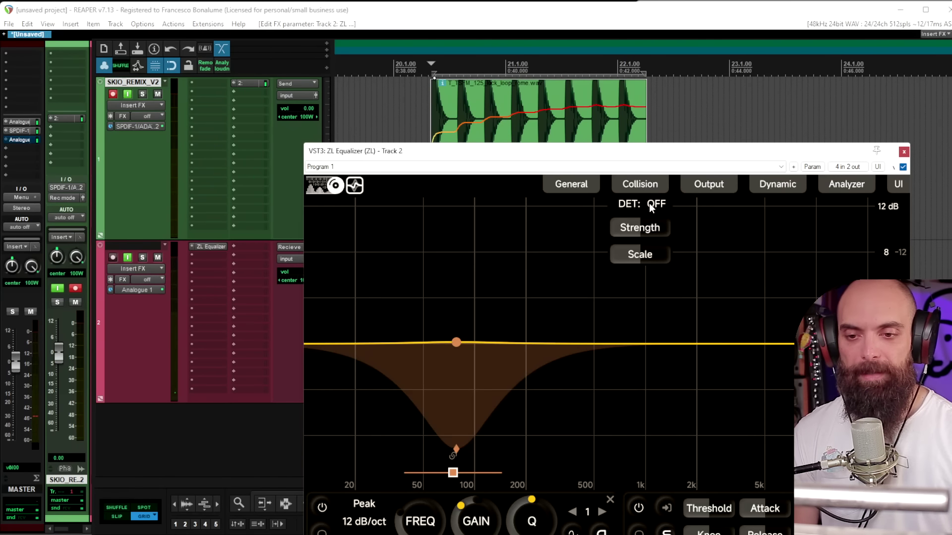
{"action": "left_click_drag", "start_coordinate": [456, 342], "coordinate": [368, 342]}
{"action": "key", "text": "space"}
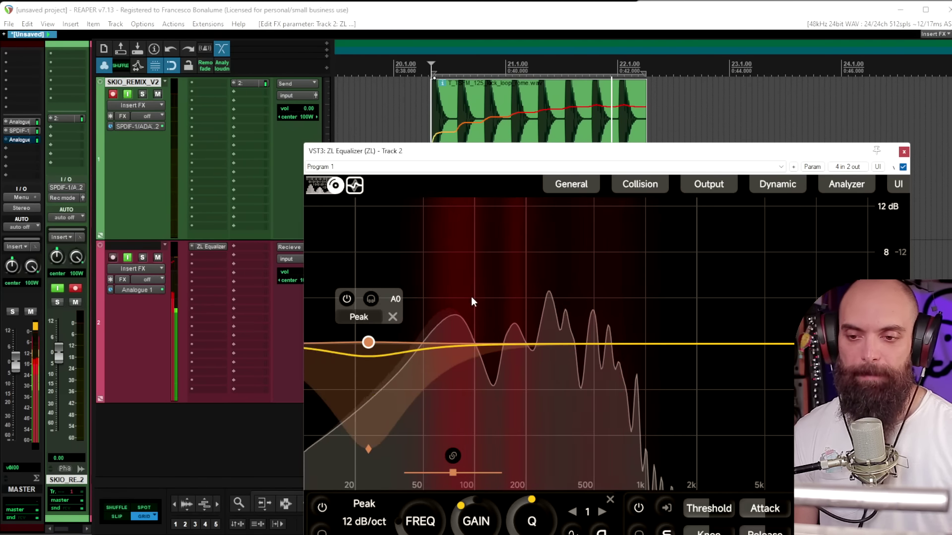
Try playing the bass with the kick loop moved away, restore the kick's position, and replay both loops.
{"action": "left_click_drag", "start_coordinate": [490, 102], "coordinate": [530, 125]}
{"action": "key", "text": "space"}
{"action": "key", "text": "space"}
{"action": "key", "text": "ctrl+z"}
{"action": "key", "text": "ctrl+shift+z"}
{"action": "key", "text": "space"}
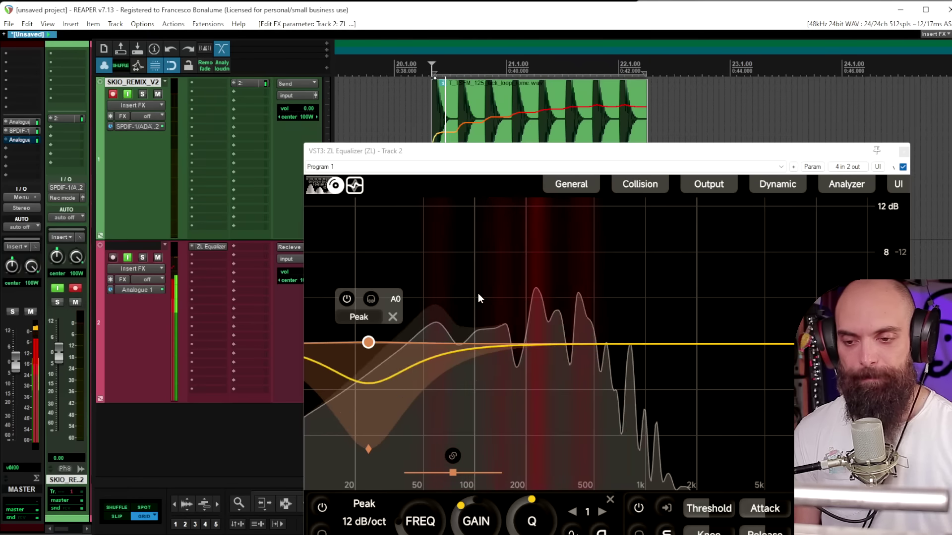
{"action": "key", "text": "space"}
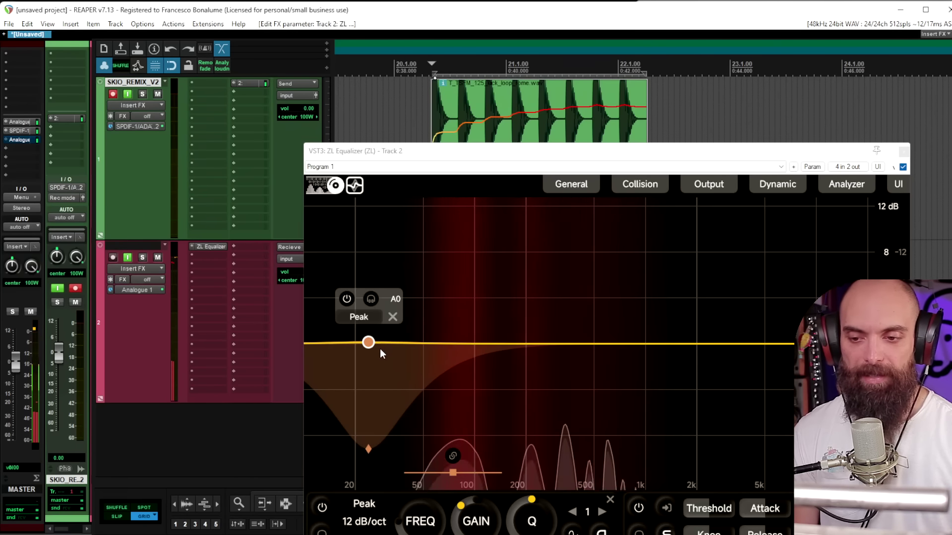
Move the dynamic peak band up to G#1 and play the loops to check the ducking.
{"action": "left_click_drag", "start_coordinate": [379, 349], "coordinate": [475, 349]}
{"action": "key", "text": "space"}
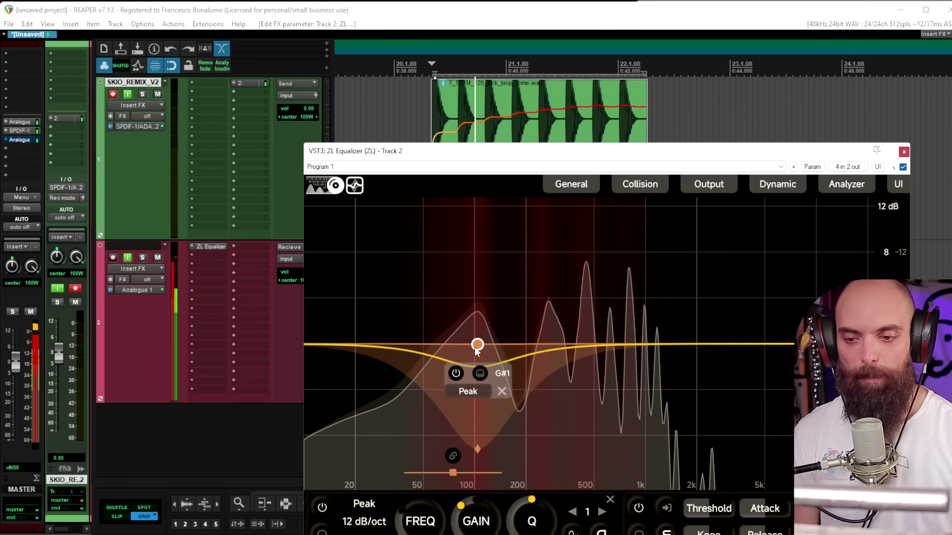
{"action": "key", "text": "space"}
Compare the loops with the equalizer bypassed and enabled, and close its window.
{"action": "left_click", "coordinate": [903, 167]}
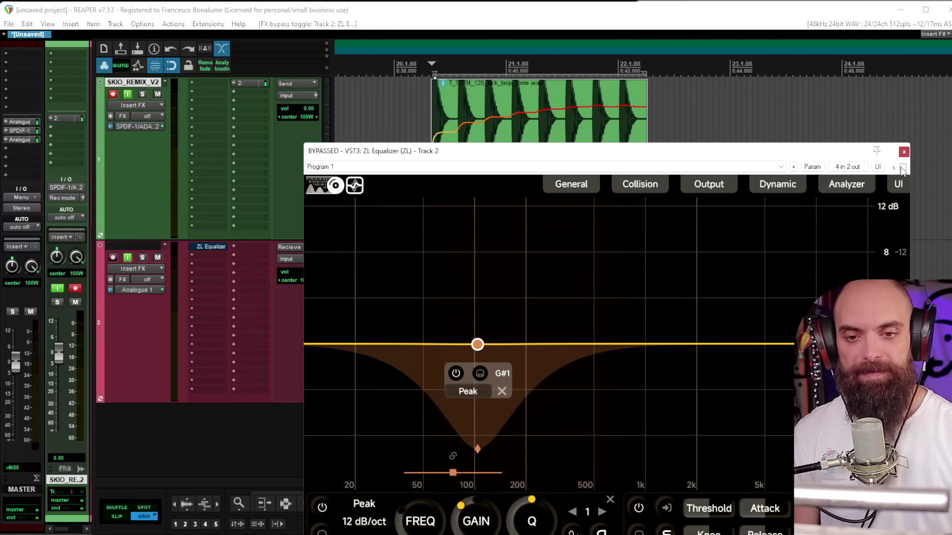
{"action": "key", "text": "space"}
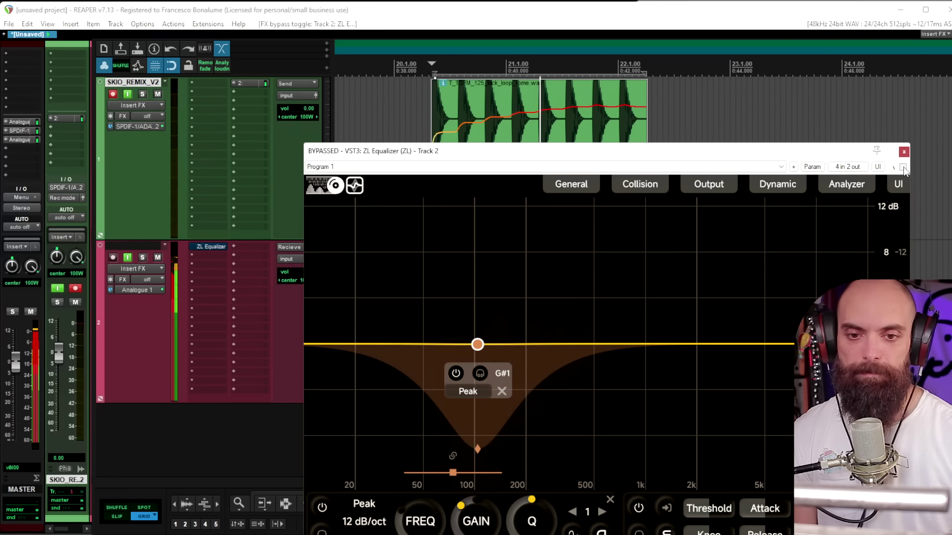
{"action": "left_click", "coordinate": [903, 167]}
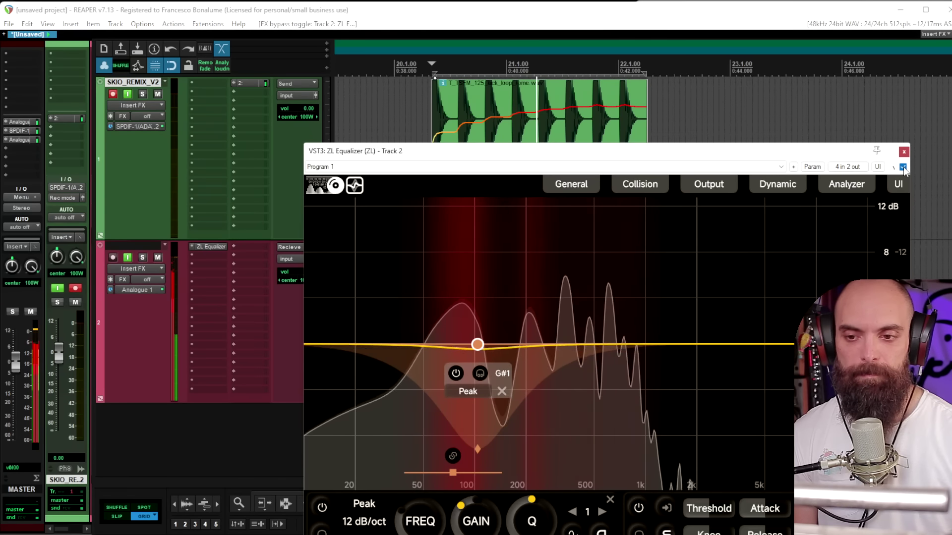
{"action": "key", "text": "space"}
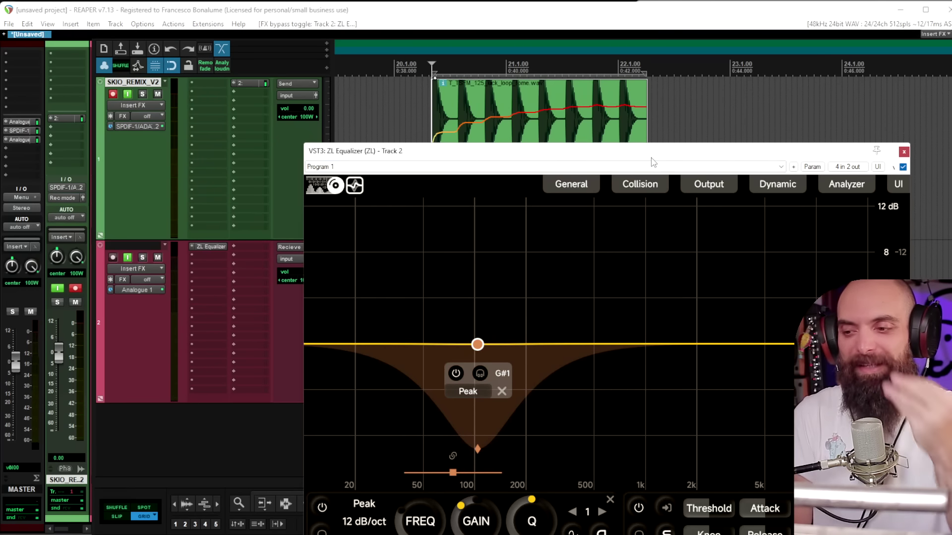
{"action": "key", "text": "space"}
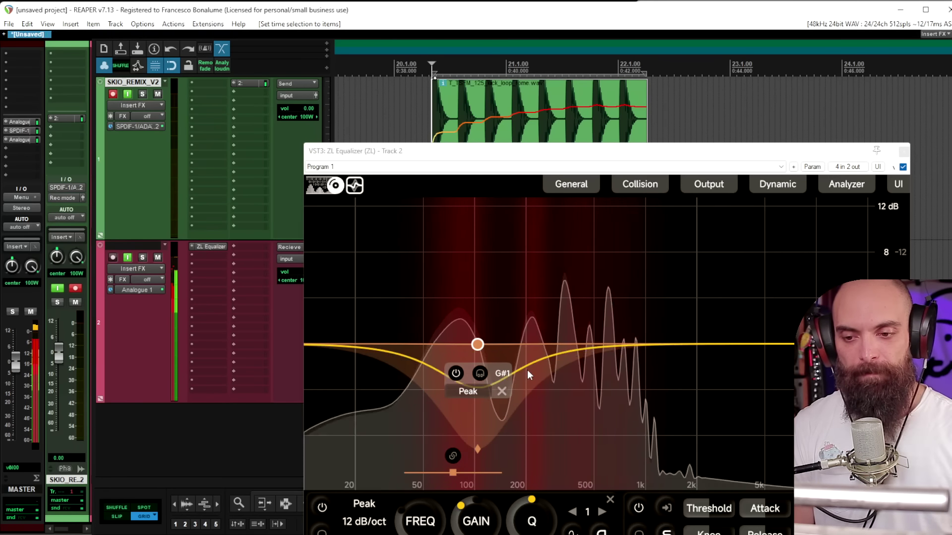
{"action": "key", "text": "space"}
{"action": "left_click", "coordinate": [904, 152]}
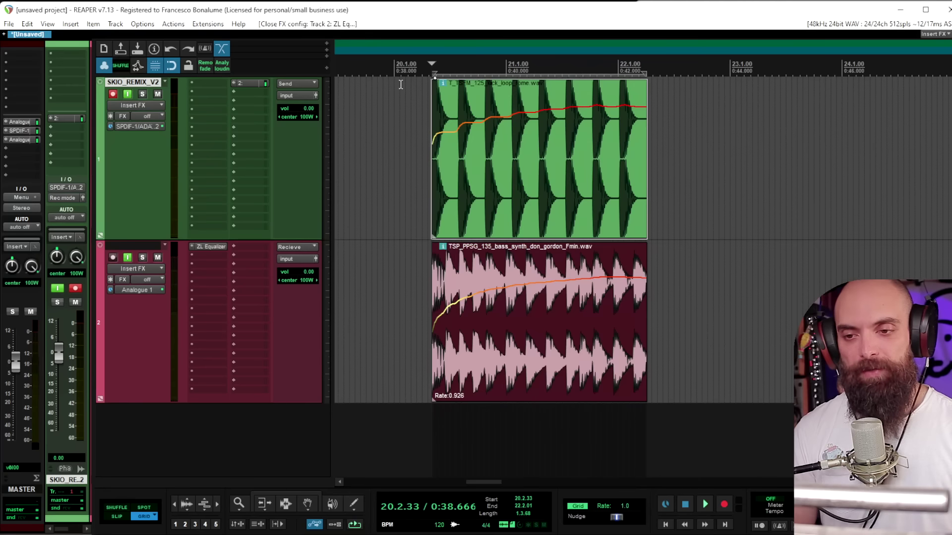
Reopen the bass track's equalizer and reposition its window so all the band controls are visible.
{"action": "key", "text": "space"}
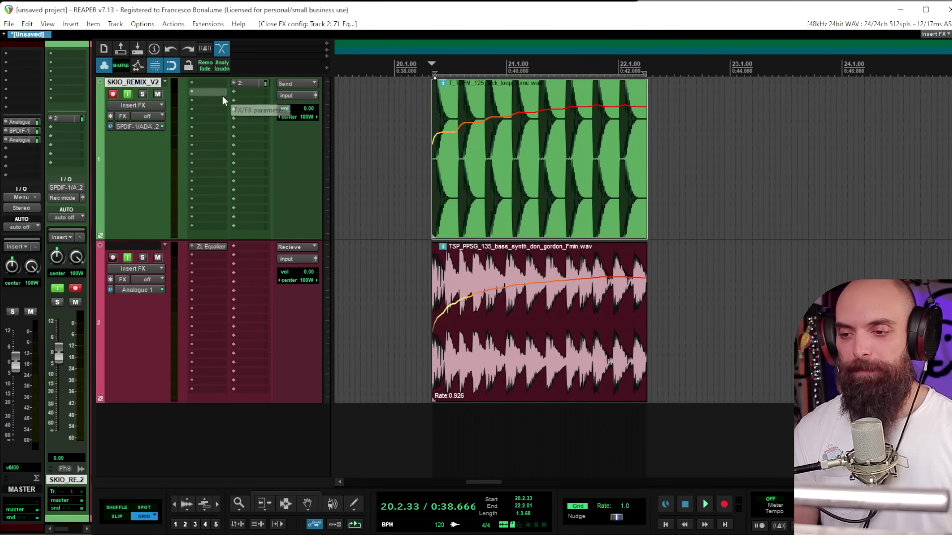
{"action": "left_click", "coordinate": [209, 247]}
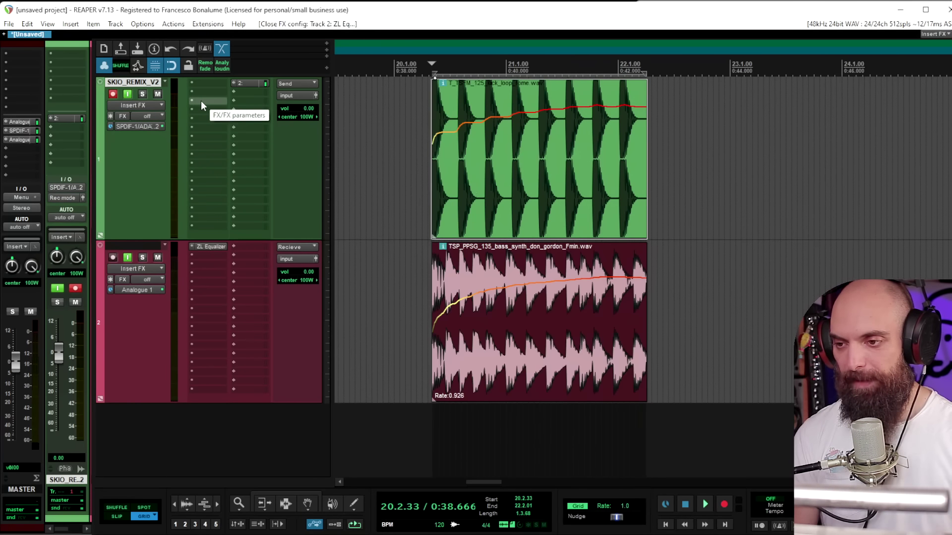
{"action": "left_click", "coordinate": [203, 247]}
{"action": "left_click_drag", "start_coordinate": [471, 155], "coordinate": [337, 84]}
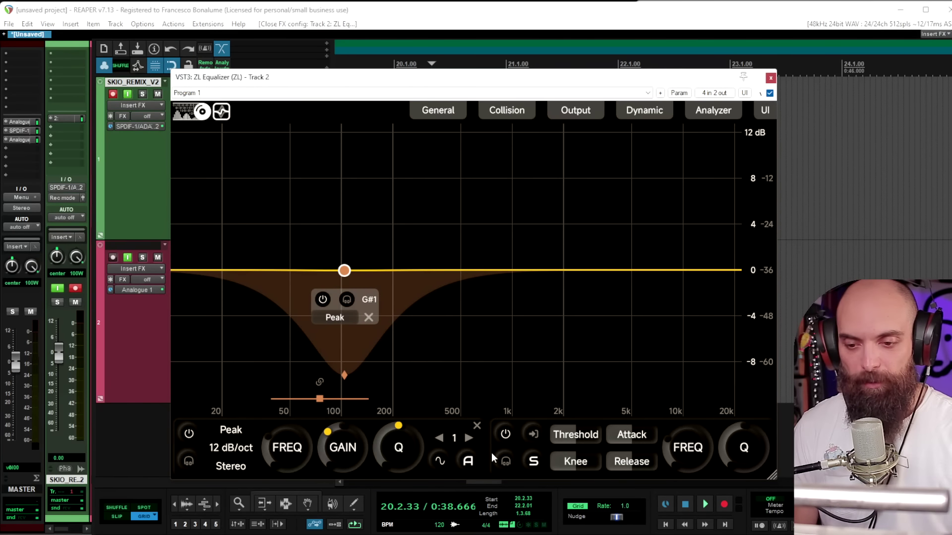
Audition the band's side-chain signal during playback, raise its detection frequency to near 100 Hz, and turn the audition off.
{"action": "key", "text": "space"}
{"action": "left_click", "coordinate": [505, 462]}
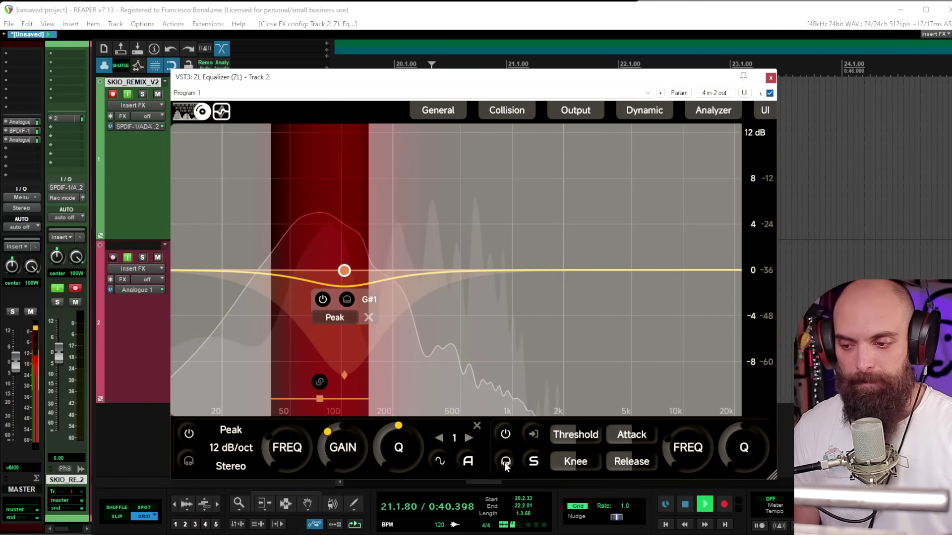
{"action": "left_click", "coordinate": [505, 464]}
{"action": "left_click", "coordinate": [505, 464]}
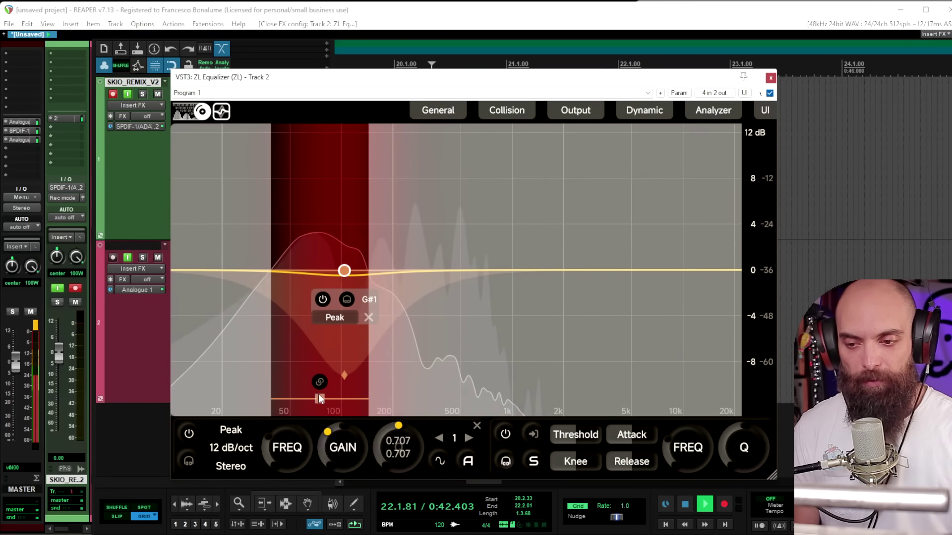
{"action": "mouse_move", "coordinate": [320, 399]}
{"action": "left_mouse_down"}
{"action": "mouse_move", "coordinate": [344, 395]}
{"action": "mouse_move", "coordinate": [270, 396]}
{"action": "mouse_move", "coordinate": [561, 394]}
{"action": "mouse_move", "coordinate": [338, 398]}
{"action": "left_mouse_up"}
{"action": "left_click", "coordinate": [507, 463]}
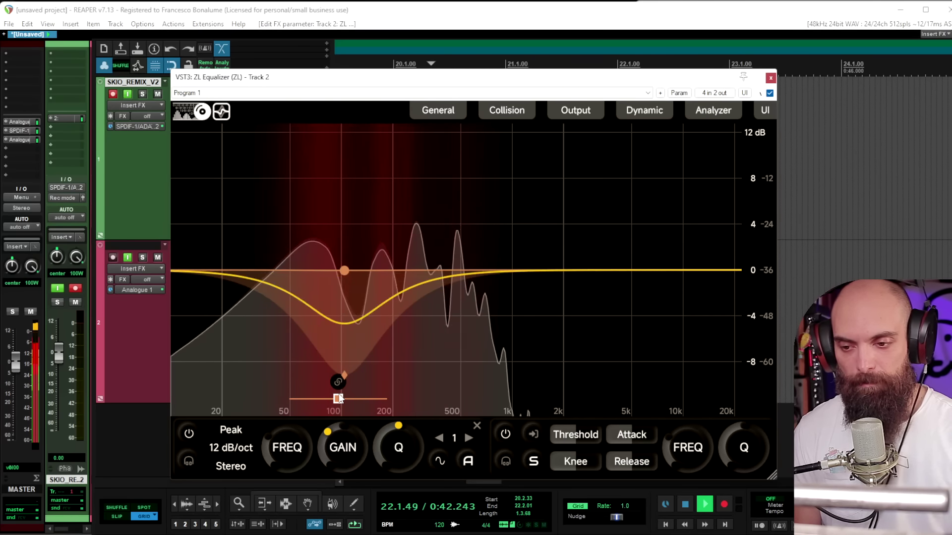
{"action": "key", "text": "space"}
Set Dyn Link to ON and add a second dynamic peak band at about B5.
{"action": "mouse_move", "coordinate": [441, 117]}
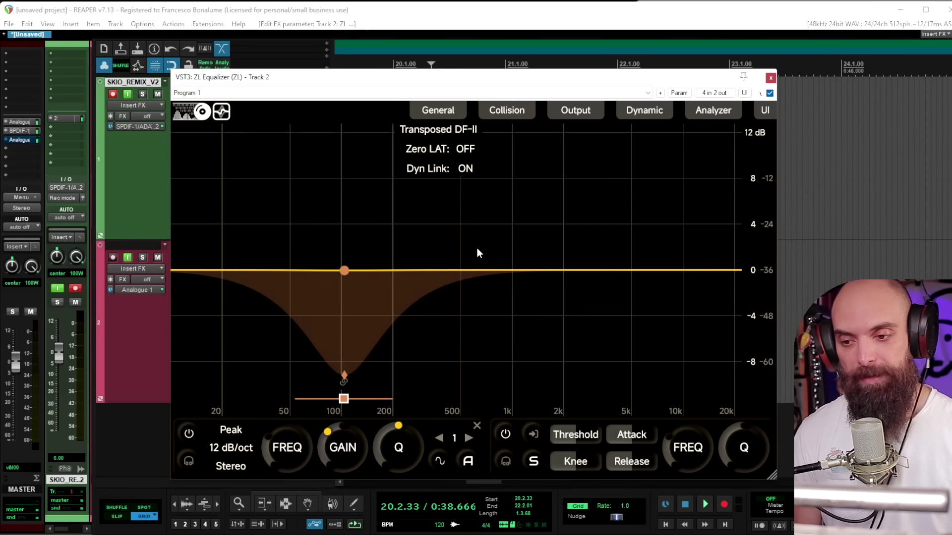
{"action": "double_click", "coordinate": [496, 258]}
{"action": "mouse_move", "coordinate": [496, 260]}
{"action": "left_mouse_down"}
{"action": "mouse_move", "coordinate": [549, 262]}
{"action": "mouse_move", "coordinate": [468, 255]}
{"action": "mouse_move", "coordinate": [541, 258]}
{"action": "mouse_move", "coordinate": [512, 254]}
{"action": "left_mouse_up"}
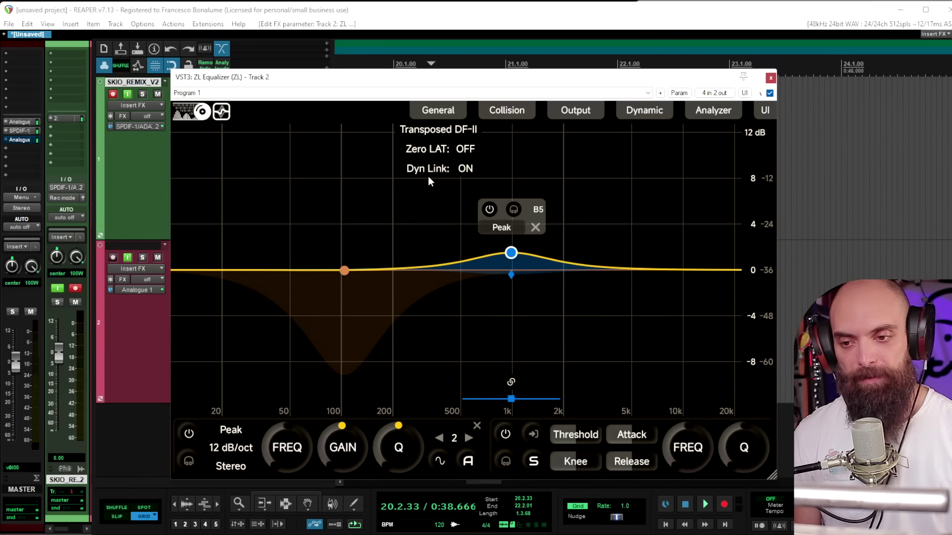
Switch Dyn Link off, add a third peak band at about B3, make it dynamic, and shift it to D3.
{"action": "left_click", "coordinate": [427, 169]}
{"action": "double_click", "coordinate": [408, 229]}
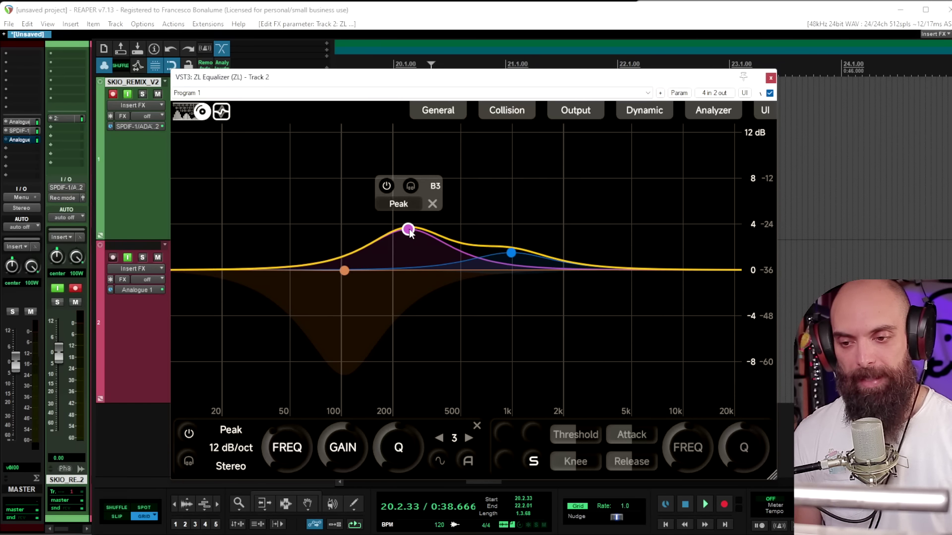
{"action": "left_click", "coordinate": [439, 460]}
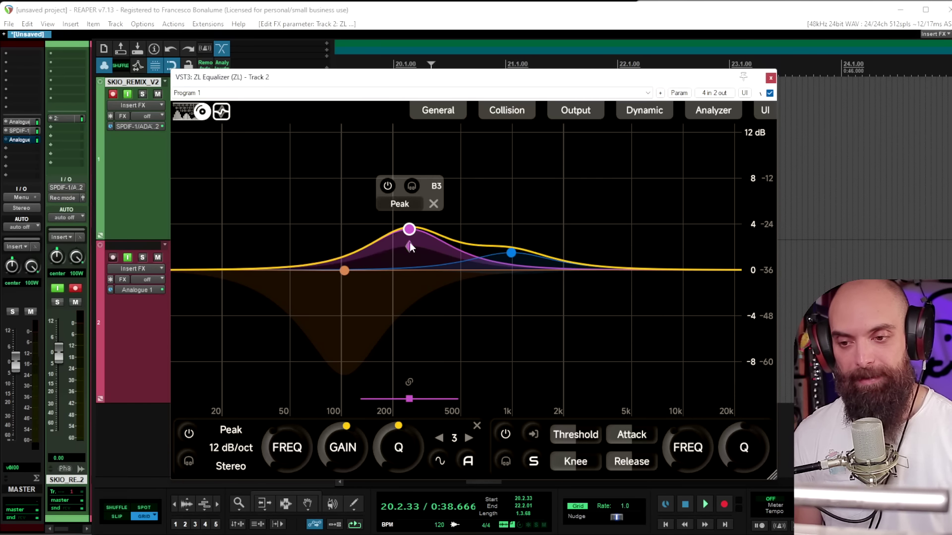
{"action": "mouse_move", "coordinate": [411, 247]}
{"action": "left_mouse_down"}
{"action": "mouse_move", "coordinate": [541, 247]}
{"action": "mouse_move", "coordinate": [334, 228]}
{"action": "mouse_move", "coordinate": [410, 227]}
{"action": "mouse_move", "coordinate": [421, 260]}
{"action": "left_mouse_up"}
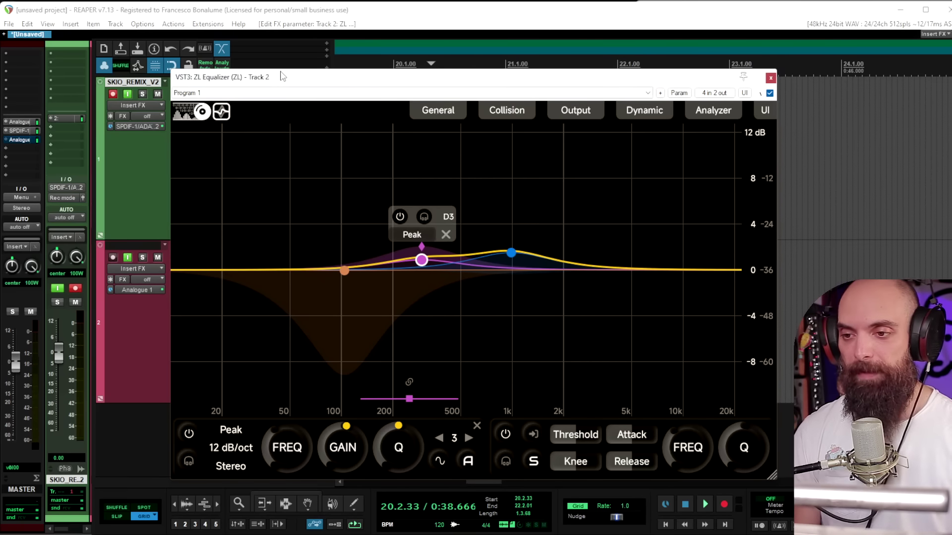
Remove ZL Equalizer from the bass track, insert a fresh ZL Equalizer (ZL) instance, and set Dyn Link to ON.
{"action": "left_click_drag", "start_coordinate": [281, 74], "coordinate": [541, 177]}
{"action": "left_click", "coordinate": [200, 247], "text": "alt"}
{"action": "left_click", "coordinate": [199, 247]}
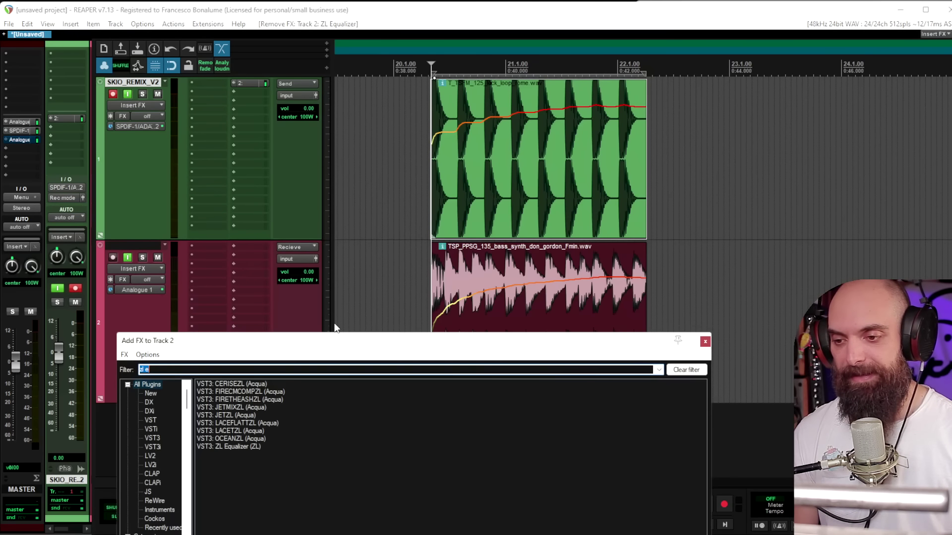
{"action": "double_click", "coordinate": [233, 447]}
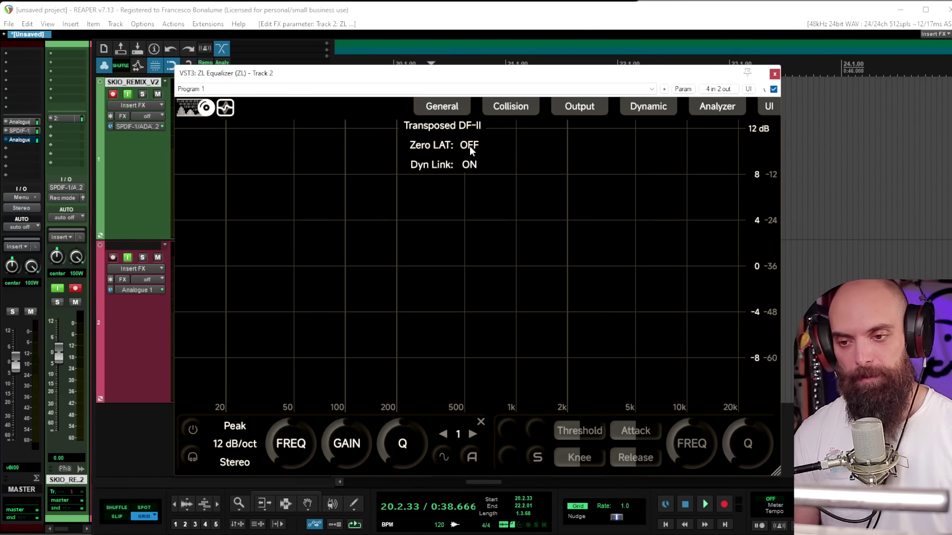
Set collision DET, output SGC, and dynamic HQ to ON, and check the analyzer's speed options.
{"action": "left_click", "coordinate": [511, 108]}
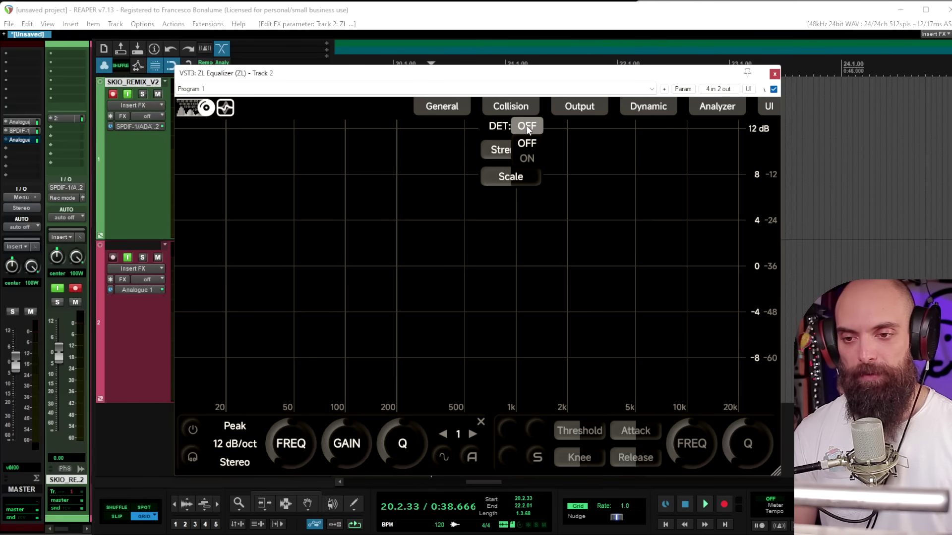
{"action": "left_click", "coordinate": [570, 108]}
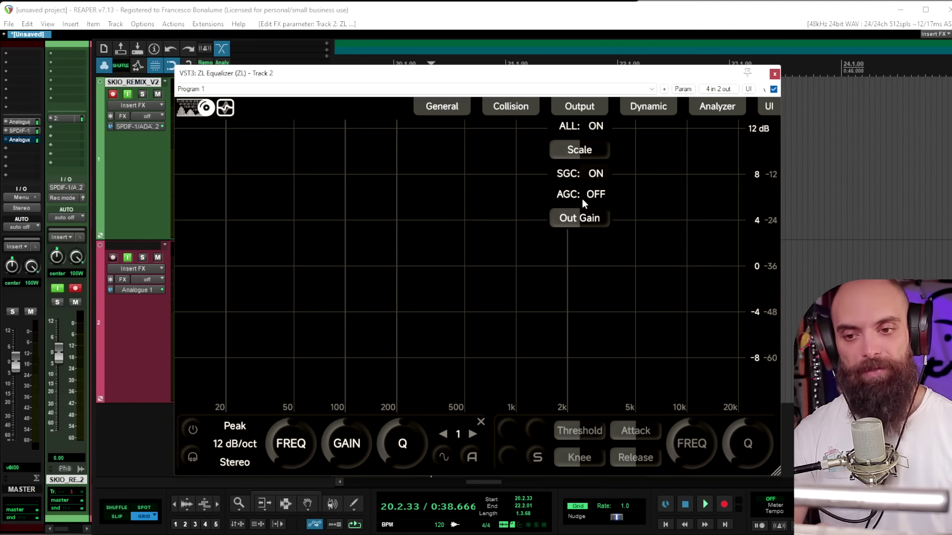
{"action": "left_click", "coordinate": [643, 106]}
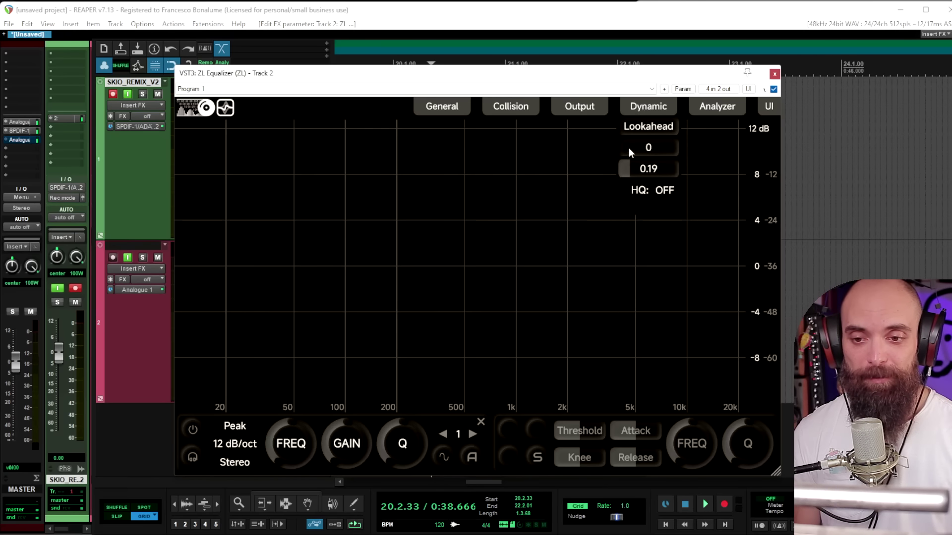
{"action": "left_click", "coordinate": [666, 192]}
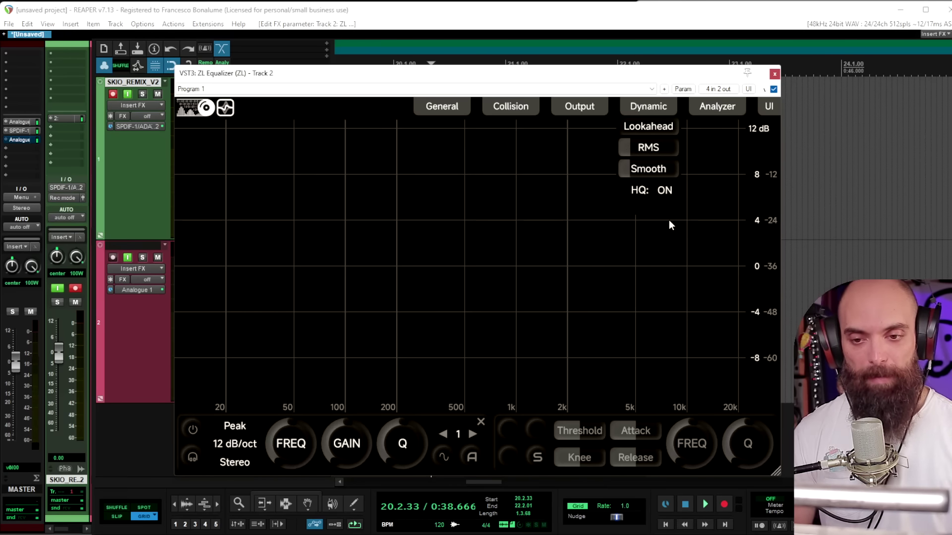
{"action": "left_click", "coordinate": [724, 109]}
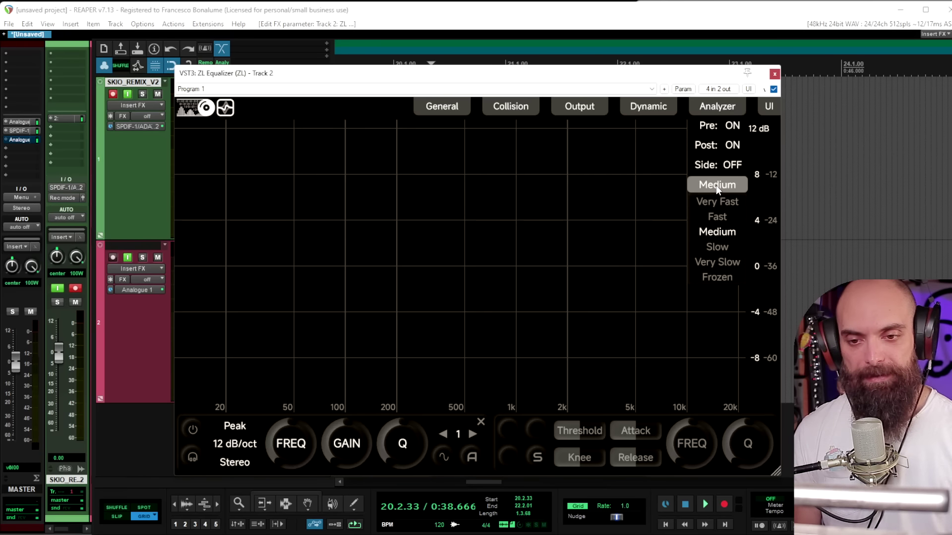
{"action": "left_click_drag", "start_coordinate": [467, 78], "coordinate": [454, 77]}
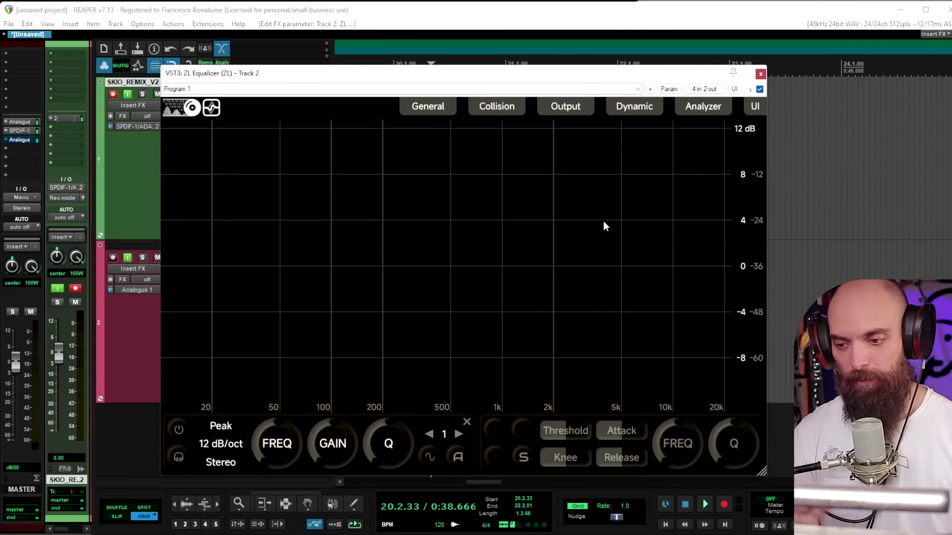
Save the current ZL Equalizer settings as the default preset named "DEF FRA ZL".
{"action": "left_click", "coordinate": [650, 89]}
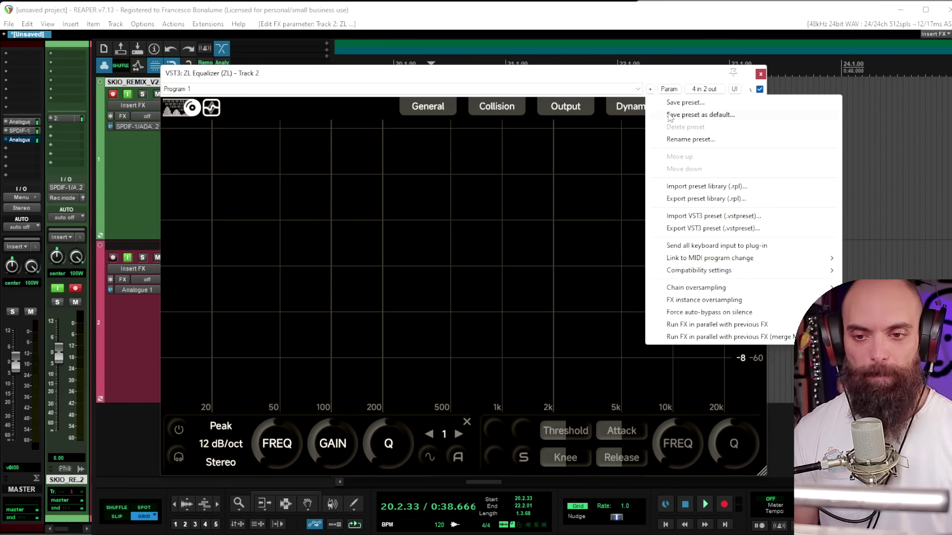
{"action": "left_click", "coordinate": [670, 117]}
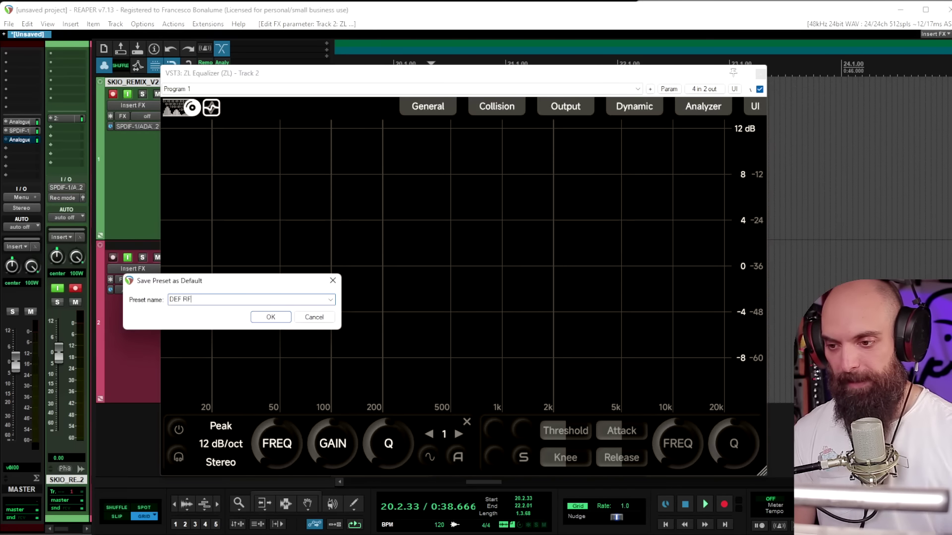
{"action": "type", "text": "DEF FRA ZL"}
{"action": "key", "text": "Return"}
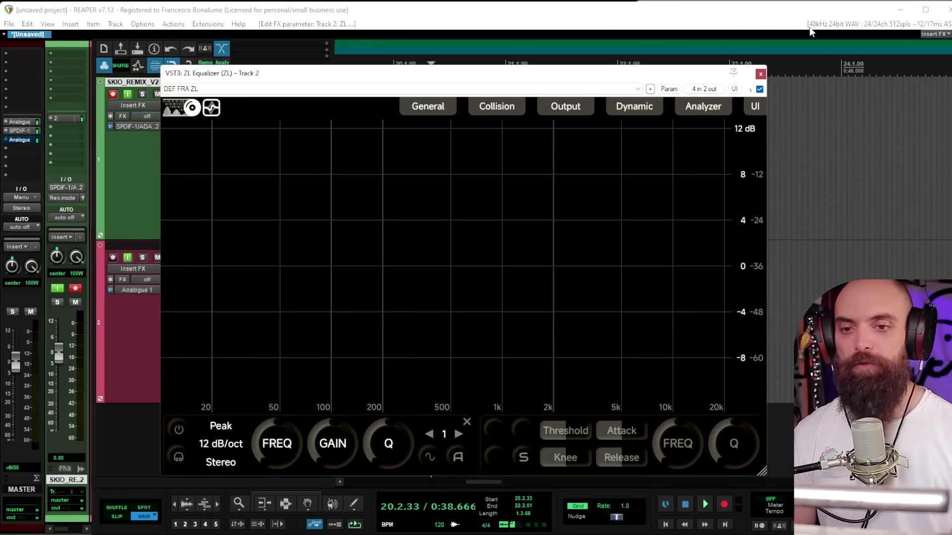
Remove ZL Equalizer from the bass track and insert a fresh instance to check that it loads the saved default.
{"action": "left_click", "coordinate": [761, 75]}
{"action": "left_click", "coordinate": [215, 247], "text": "alt"}
{"action": "left_click", "coordinate": [214, 246]}
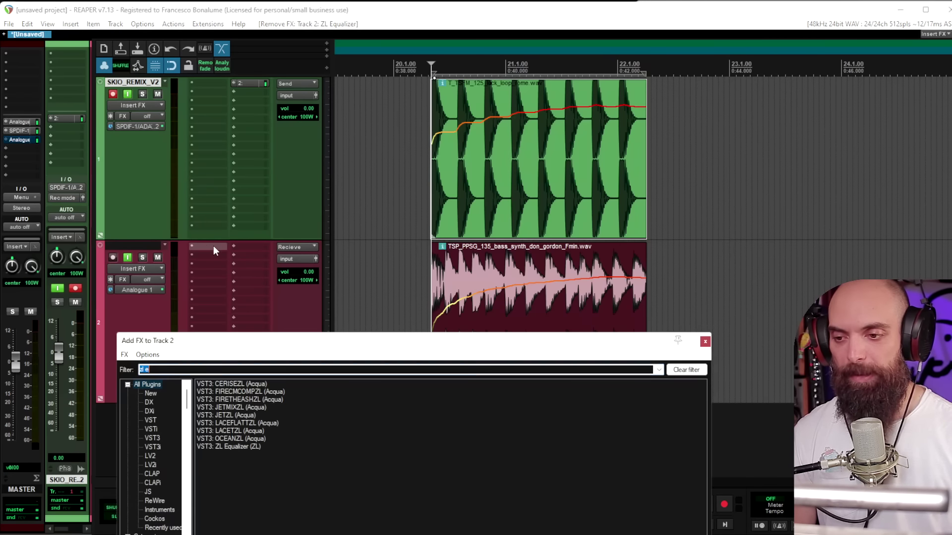
{"action": "double_click", "coordinate": [234, 446]}
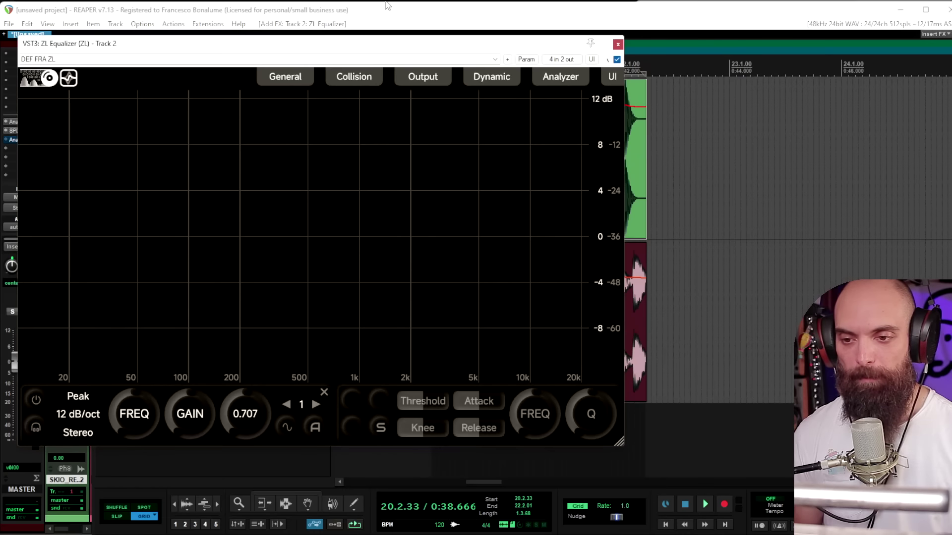
{"action": "mouse_move", "coordinate": [300, 119]}
{"action": "left_click_drag", "start_coordinate": [320, 44], "coordinate": [436, 78]}
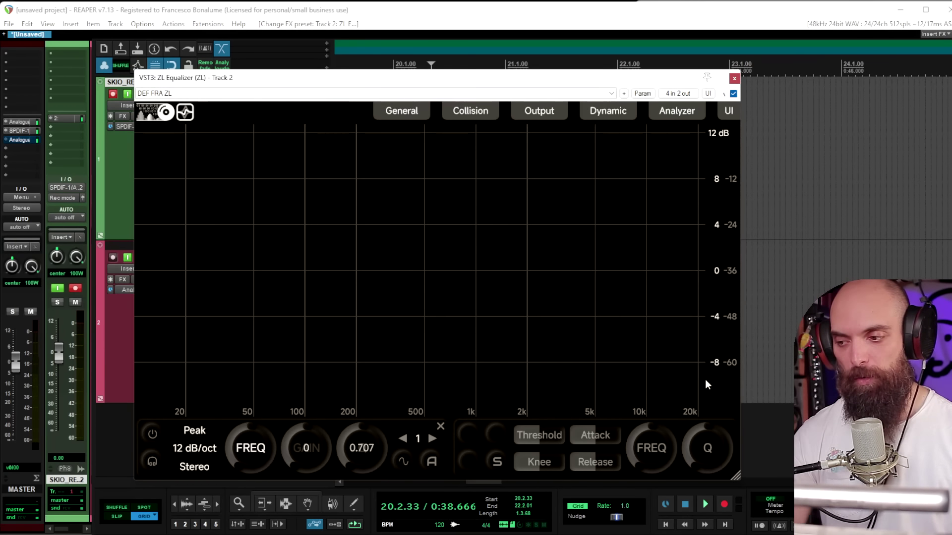
Shrink the ZL Equalizer window and overwrite the default preset "DEF FRA ZL".
{"action": "left_click_drag", "start_coordinate": [736, 478], "coordinate": [607, 367]}
{"action": "left_click", "coordinate": [495, 92]}
{"action": "left_click", "coordinate": [521, 119]}
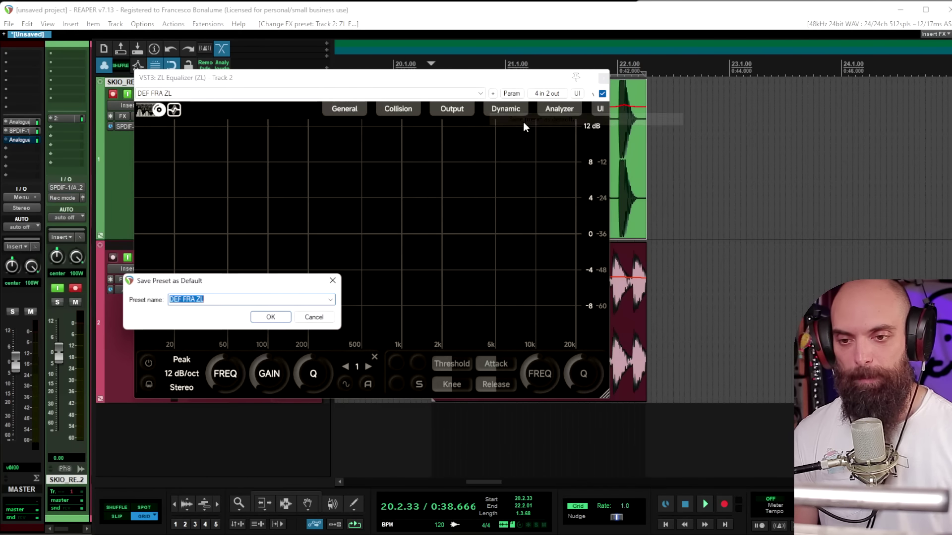
{"action": "left_click", "coordinate": [270, 316]}
{"action": "key", "text": "Escape"}
Reinsert ZL Equalizer (ZL) on the bass track to check that it opens at the smaller window size.
{"action": "double_click", "coordinate": [201, 251]}
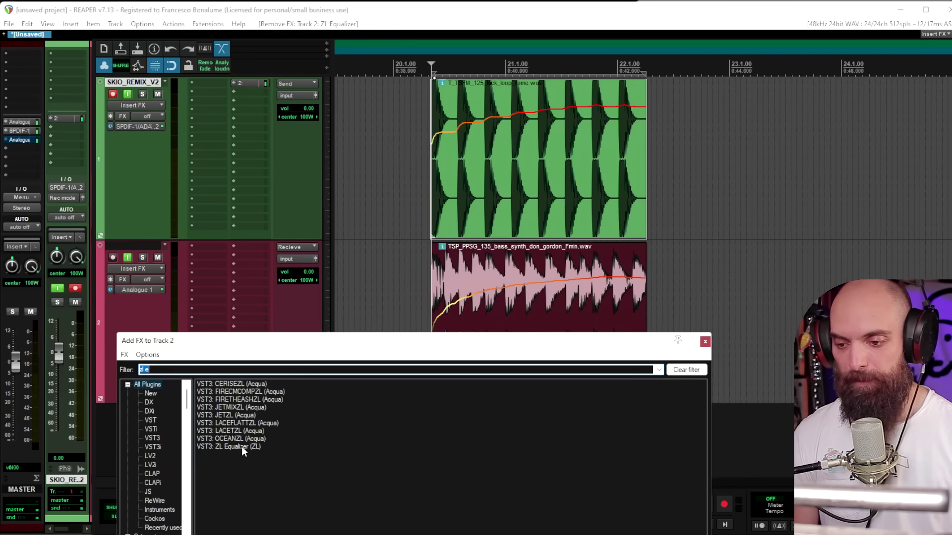
{"action": "double_click", "coordinate": [242, 447]}
{"action": "left_click_drag", "start_coordinate": [278, 47], "coordinate": [464, 129]}
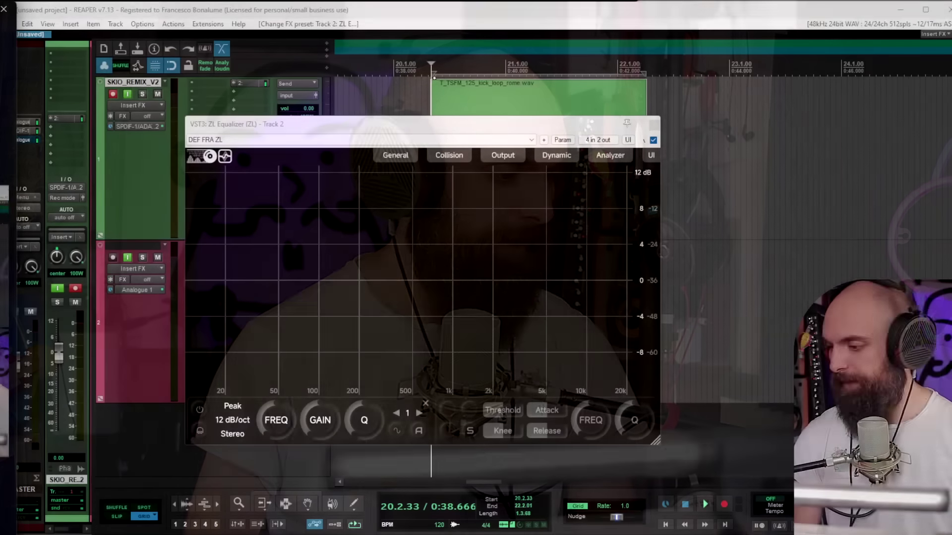
Clear the kick and bass tracks, insert ZL Equalizer (ZL) on the meteo track, and audition the clip from its start.
{"action": "key", "text": "Delete"}
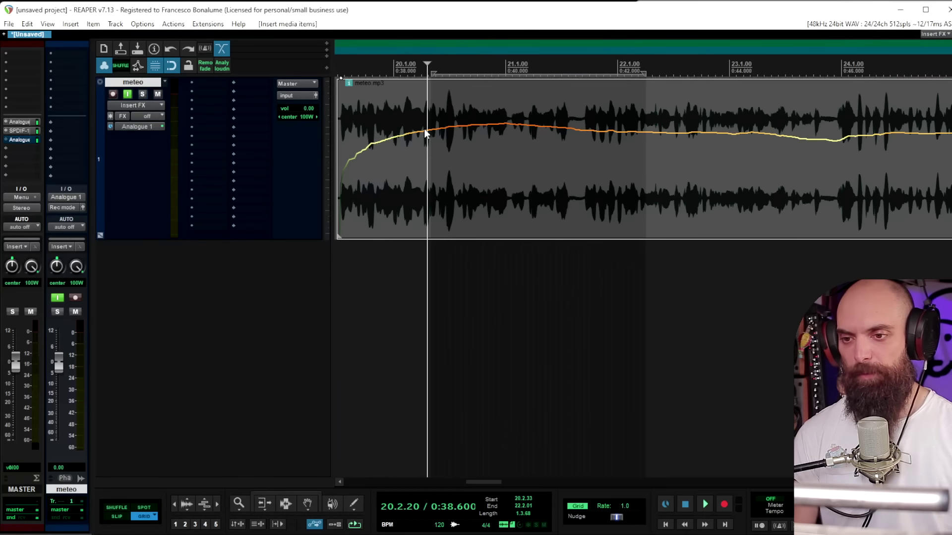
{"action": "scroll", "coordinate": [540, 158], "scroll_direction": "down", "scroll_amount": 5}
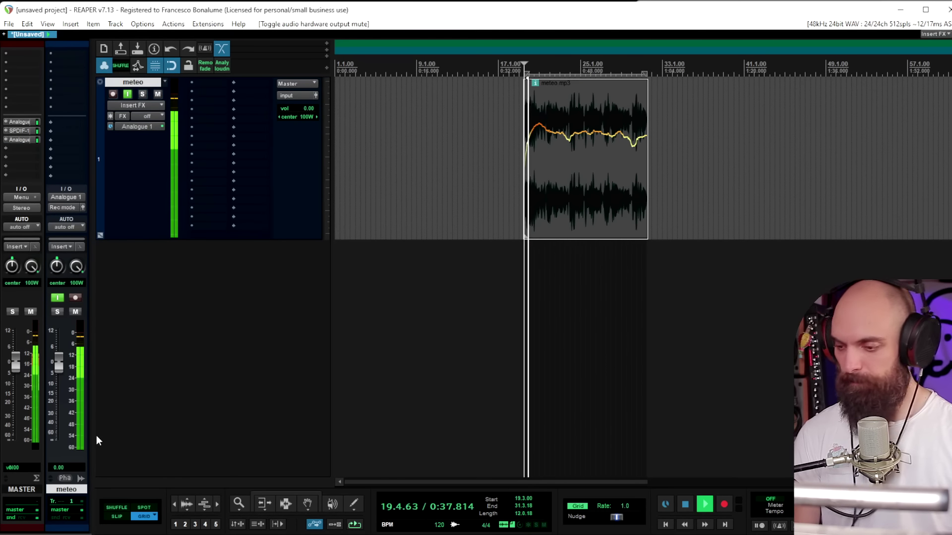
{"action": "left_click", "coordinate": [203, 112]}
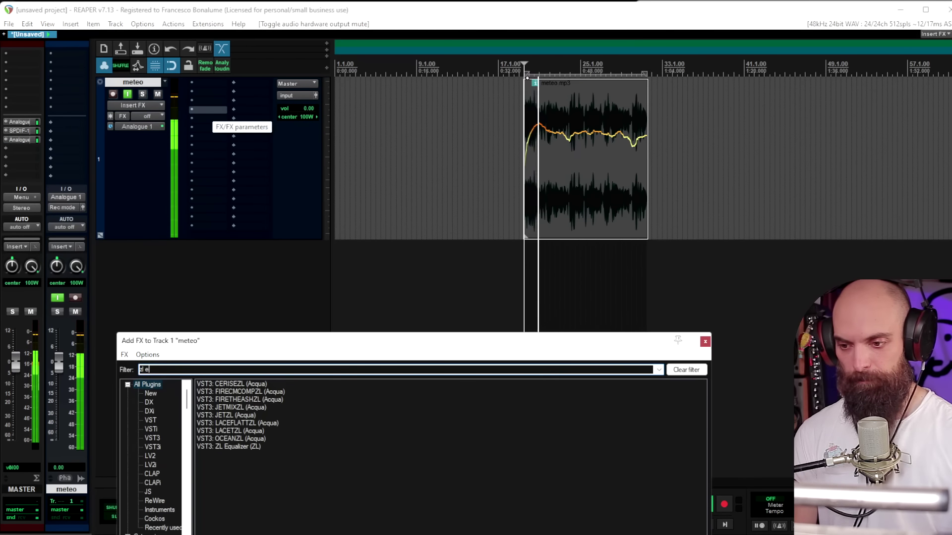
{"action": "double_click", "coordinate": [219, 446]}
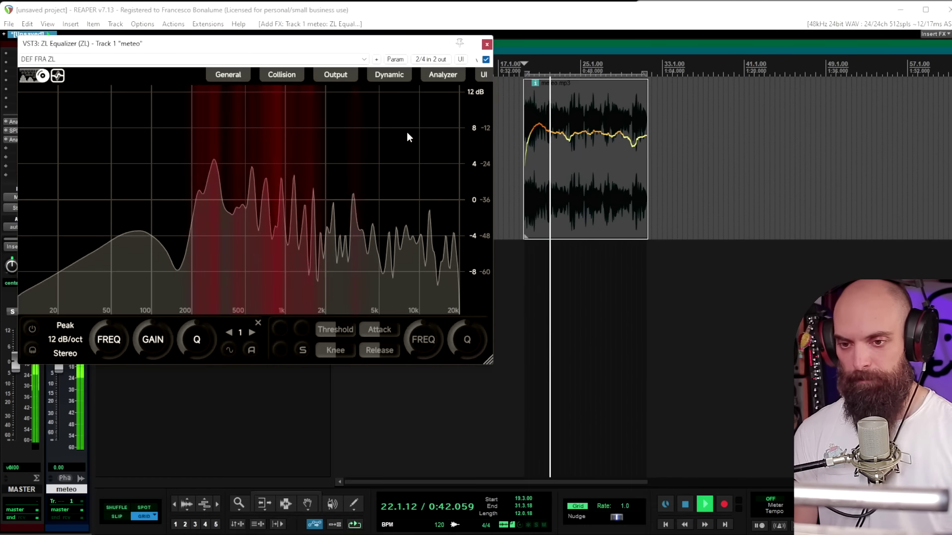
{"action": "left_click_drag", "start_coordinate": [320, 43], "coordinate": [488, 215]}
{"action": "left_click", "coordinate": [579, 166]}
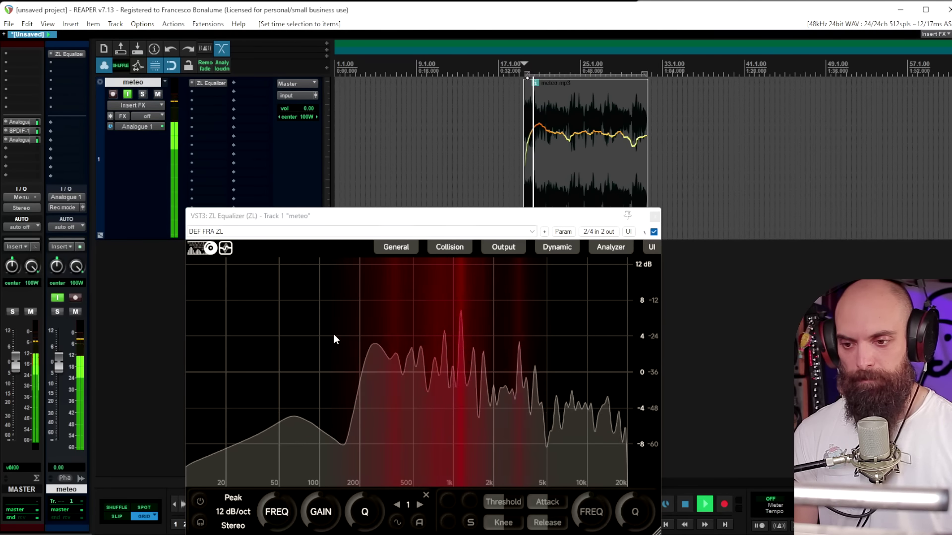
{"action": "key", "text": "space"}
Add a high-pass band with a 48 dB/oct slope and place its cutoff between 100 and 200 Hz during playback.
{"action": "double_click", "coordinate": [195, 371]}
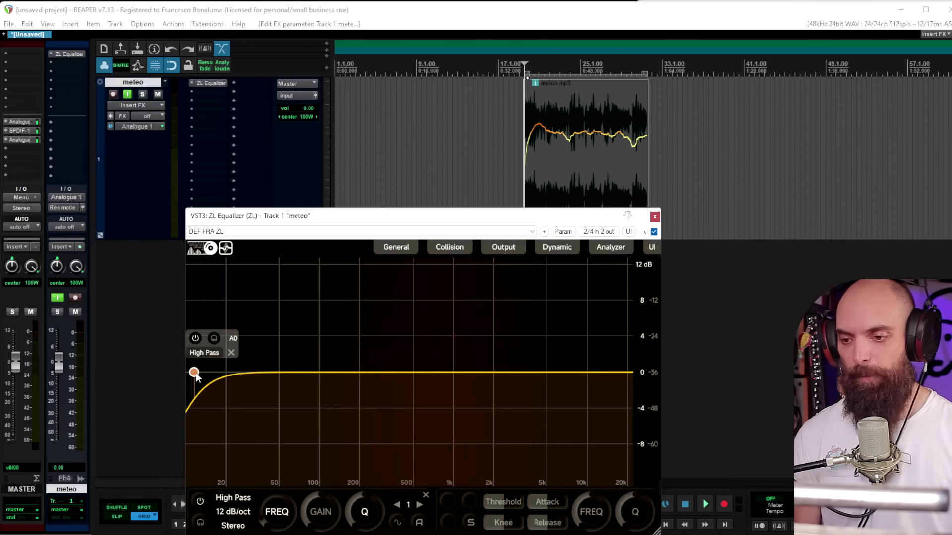
{"action": "left_click_drag", "start_coordinate": [194, 371], "coordinate": [339, 372]}
{"action": "key", "text": "space"}
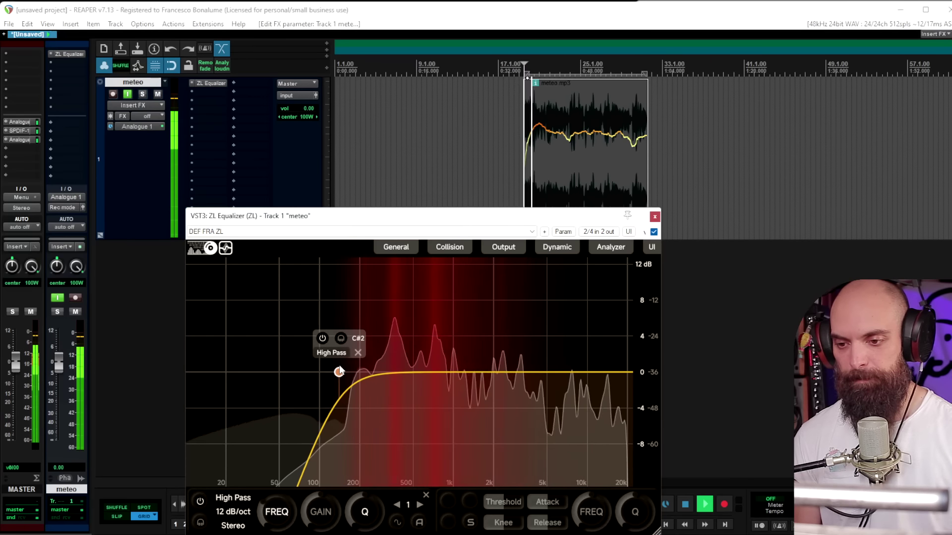
{"action": "left_click", "coordinate": [233, 511]}
{"action": "left_click", "coordinate": [237, 475]}
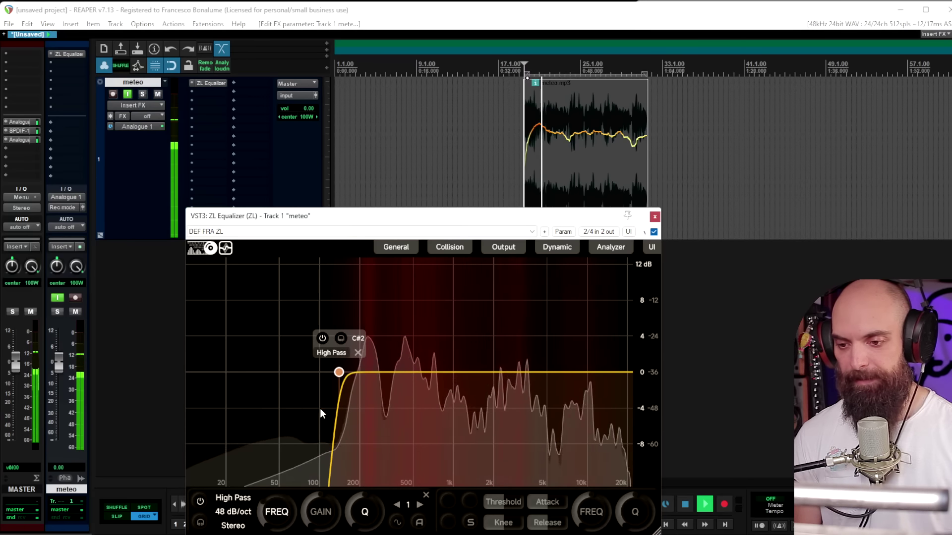
{"action": "left_click_drag", "start_coordinate": [341, 379], "coordinate": [335, 377]}
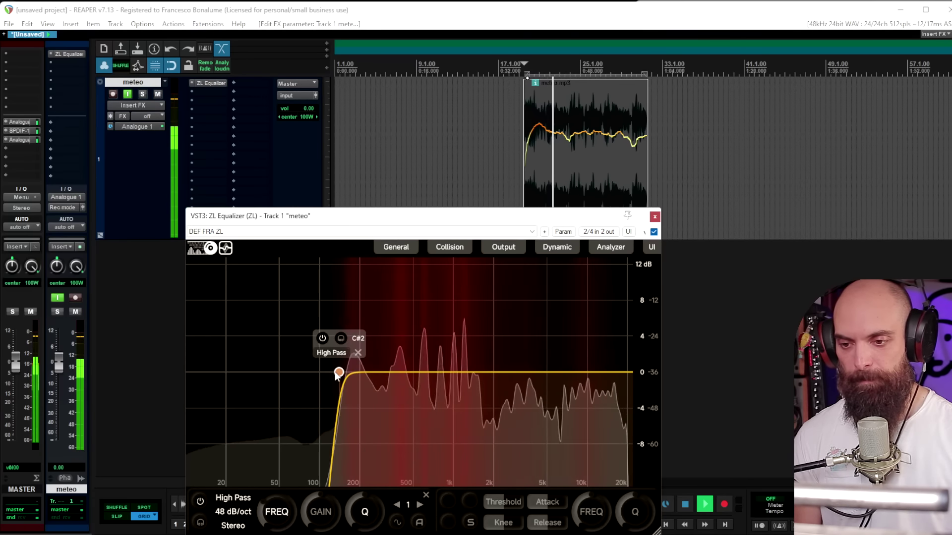
{"action": "key", "text": "space"}
Add a peak band near 200 Hz boosted about 9 dB, make it dynamic, and set its dynamic target gain to 0 dB.
{"action": "double_click", "coordinate": [369, 371]}
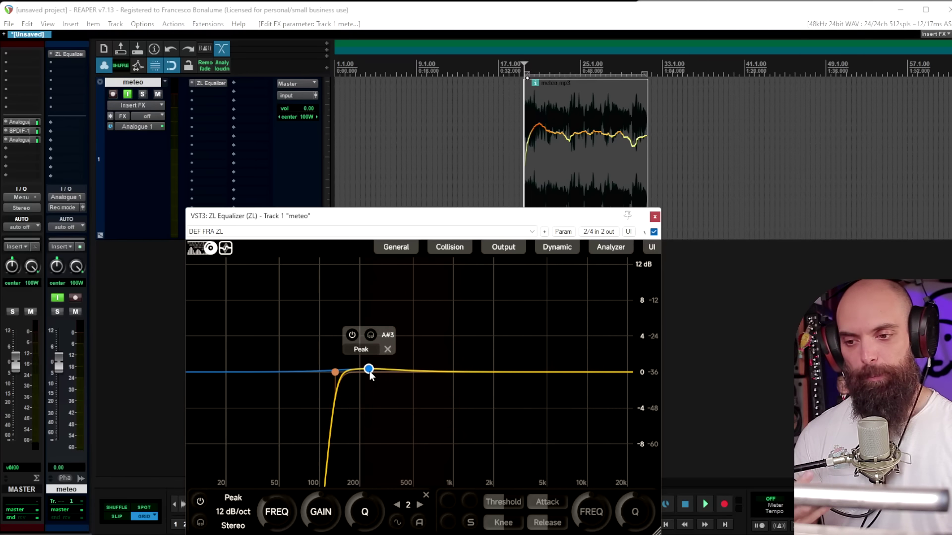
{"action": "left_click_drag", "start_coordinate": [370, 372], "coordinate": [366, 294]}
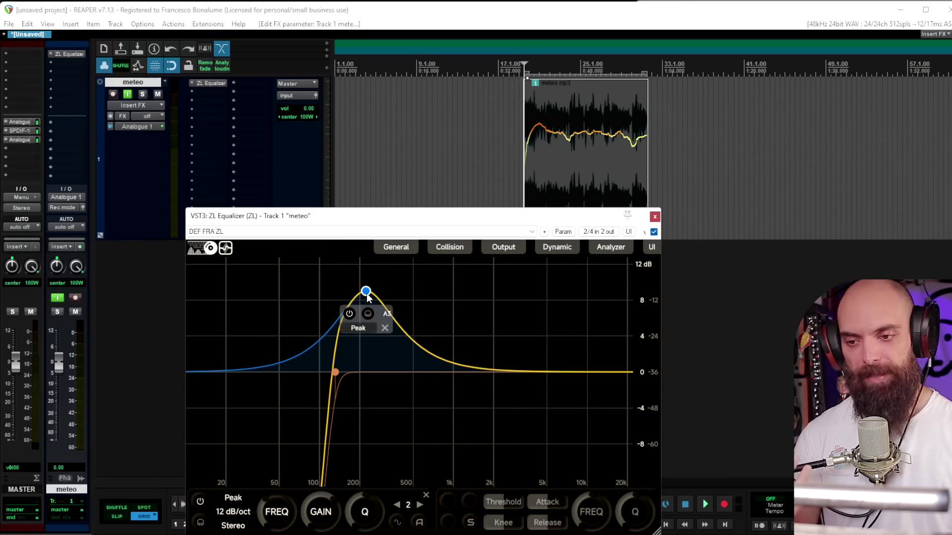
{"action": "left_click", "coordinate": [398, 524]}
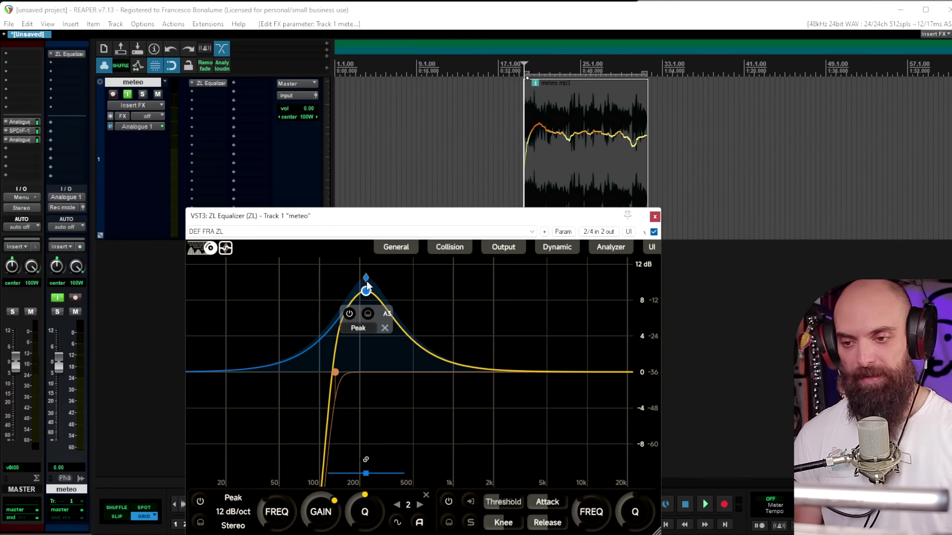
{"action": "left_click_drag", "start_coordinate": [367, 280], "coordinate": [365, 371]}
{"action": "key", "text": "space"}
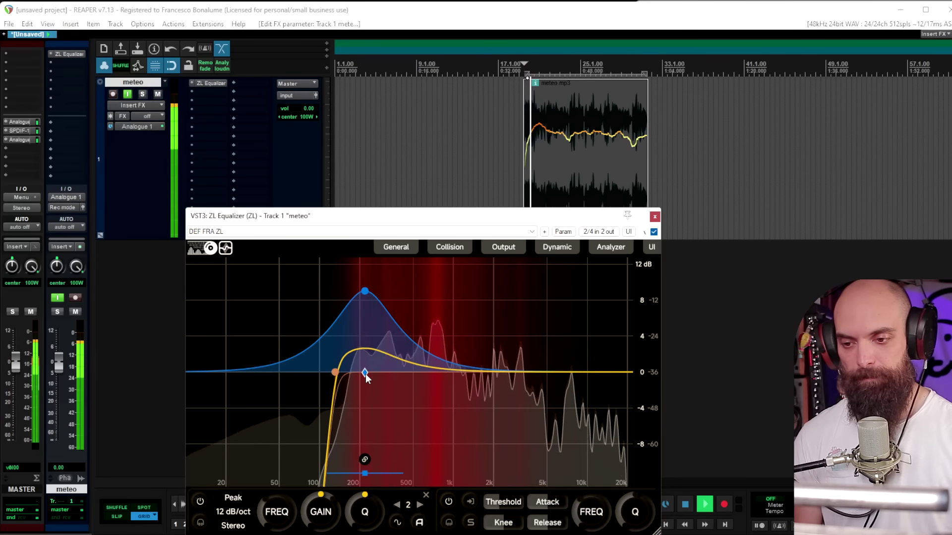
{"action": "left_click_drag", "start_coordinate": [364, 361], "coordinate": [362, 374]}
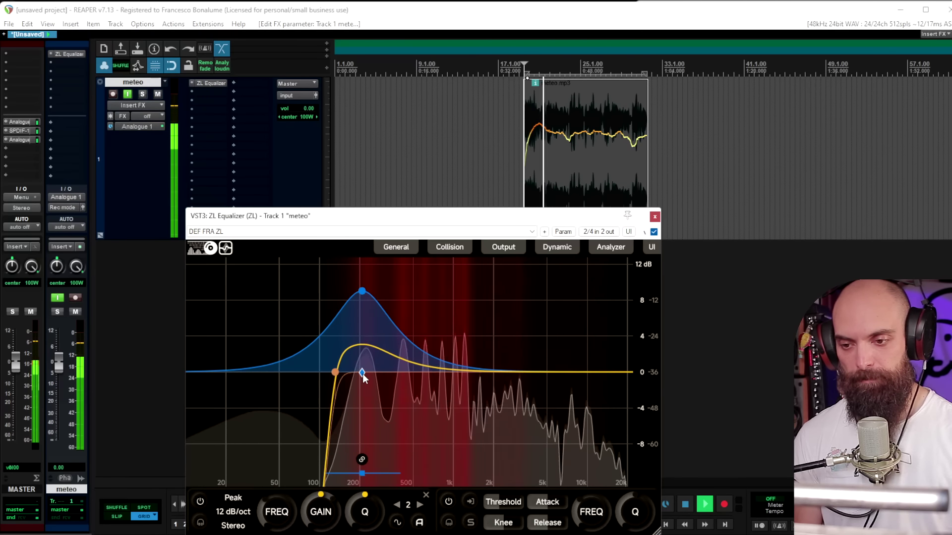
Set the dynamic RMS to 3.6 and Smooth to 0.11, and compare the sound with the equalizer bypassed and active.
{"action": "left_click", "coordinate": [569, 247]}
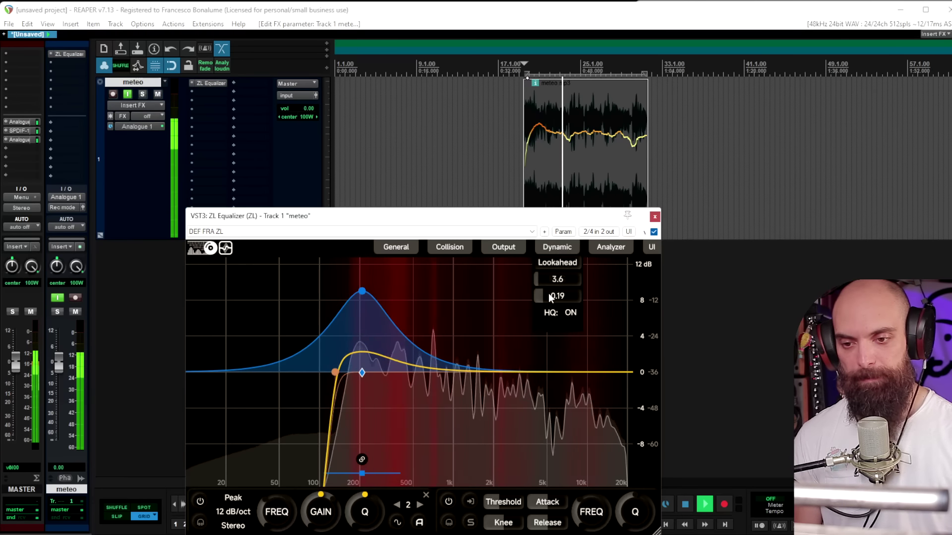
{"action": "mouse_move", "coordinate": [550, 298]}
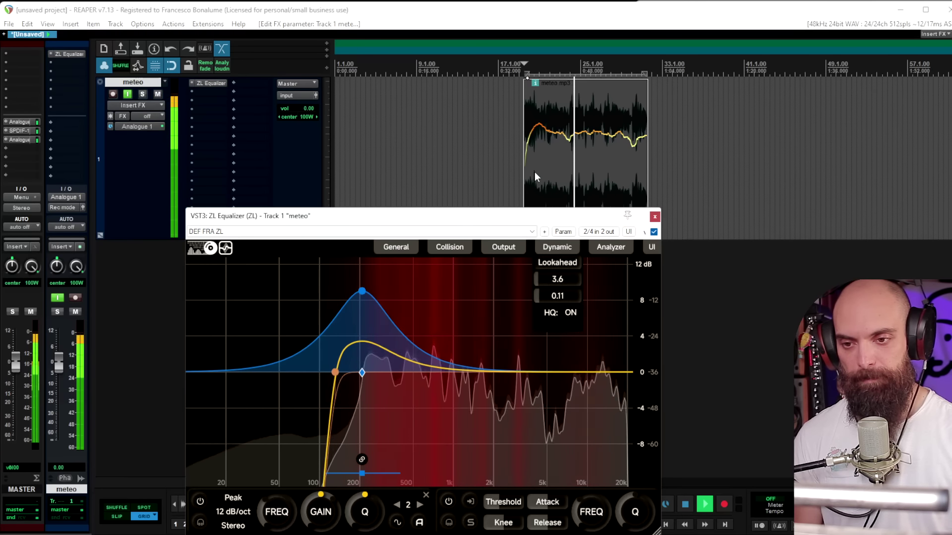
{"action": "left_click", "coordinate": [654, 232]}
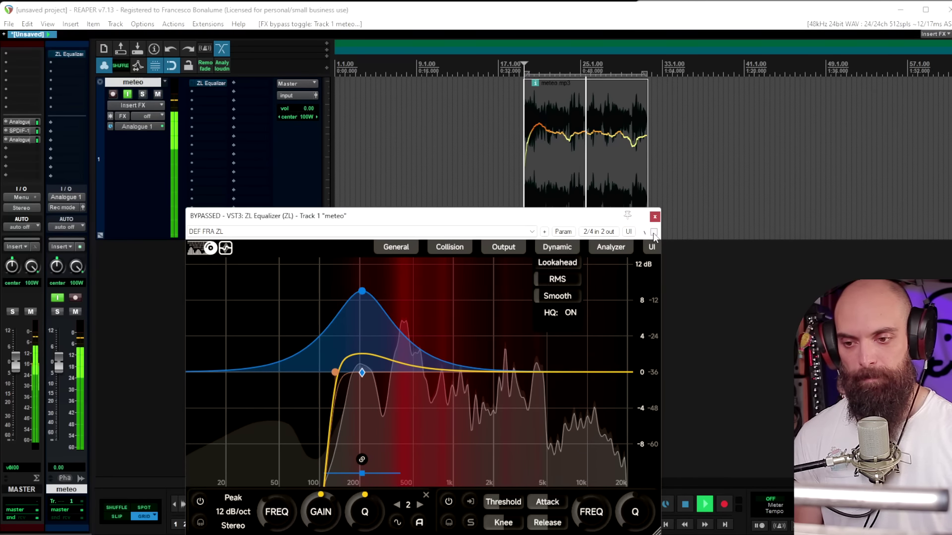
{"action": "left_click", "coordinate": [654, 233]}
Add a third peak band near 400 Hz with a cut of about 2 dB, and stop playback.
{"action": "double_click", "coordinate": [403, 392]}
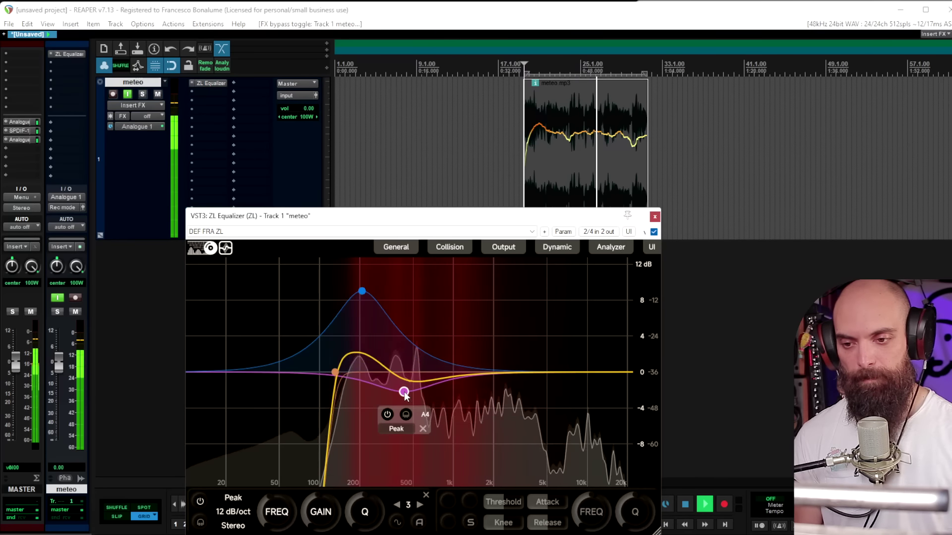
{"action": "left_click_drag", "start_coordinate": [402, 392], "coordinate": [402, 389]}
{"action": "key", "text": "space"}
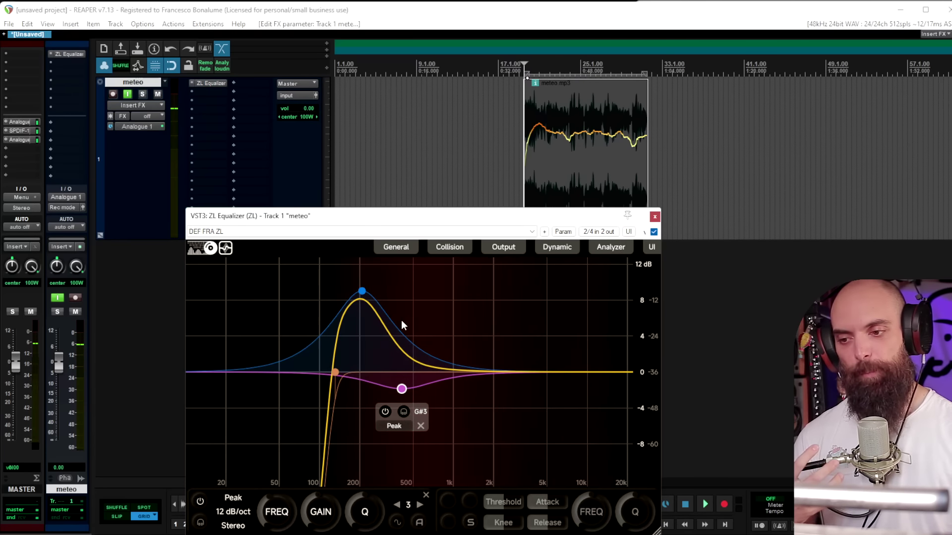
Add a high-shelf band near 5 kHz boosted about 11 dB and check it with brief playback.
{"action": "double_click", "coordinate": [548, 372]}
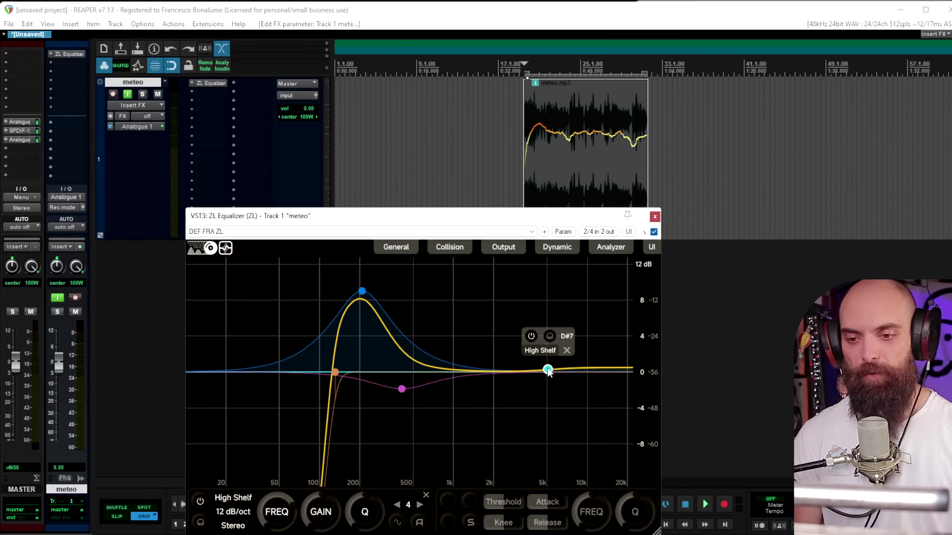
{"action": "left_click_drag", "start_coordinate": [549, 372], "coordinate": [550, 329]}
{"action": "key", "text": "space"}
{"action": "key", "text": "space"}
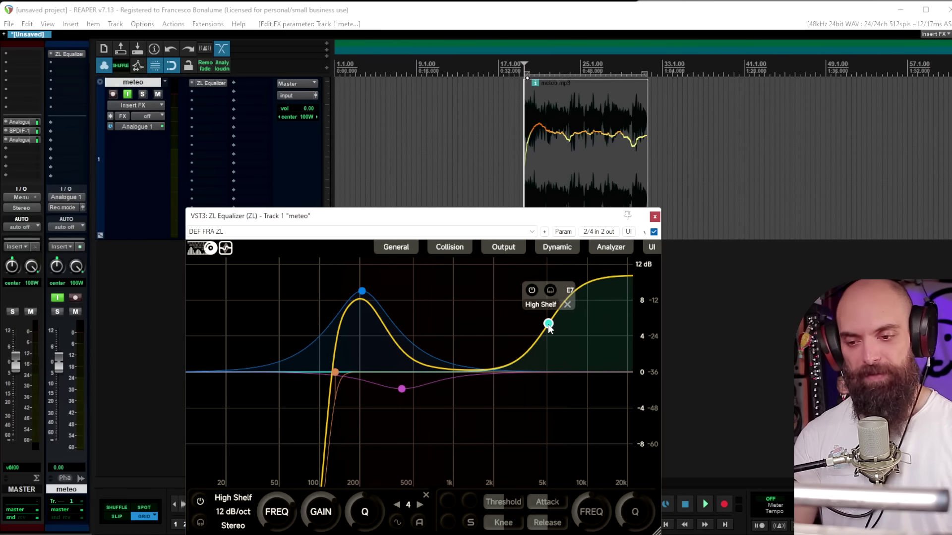
Make the high shelf dynamic with a target gain just below 0 dB, and tune its threshold and attack during playback.
{"action": "left_click", "coordinate": [397, 523]}
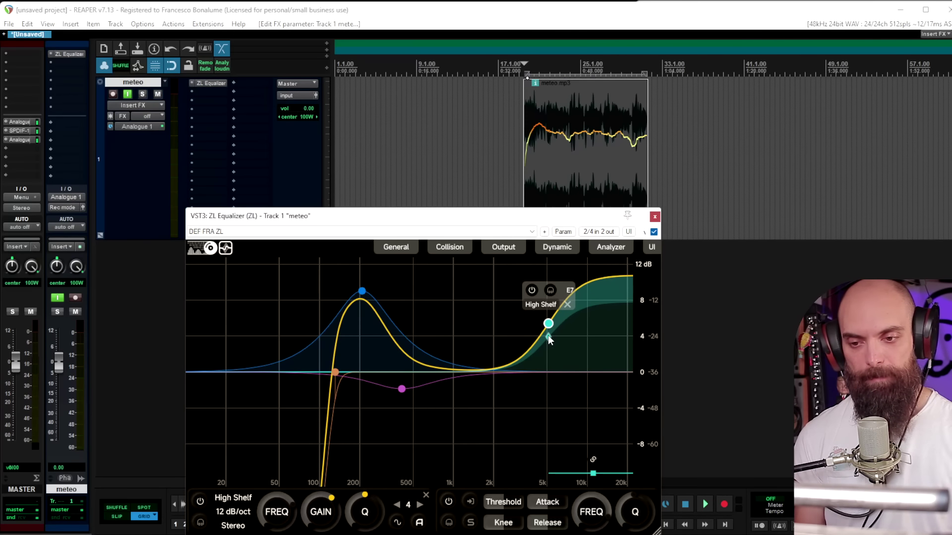
{"action": "left_click_drag", "start_coordinate": [548, 336], "coordinate": [552, 359]}
{"action": "key", "text": "space"}
{"action": "mouse_move", "coordinate": [504, 504]}
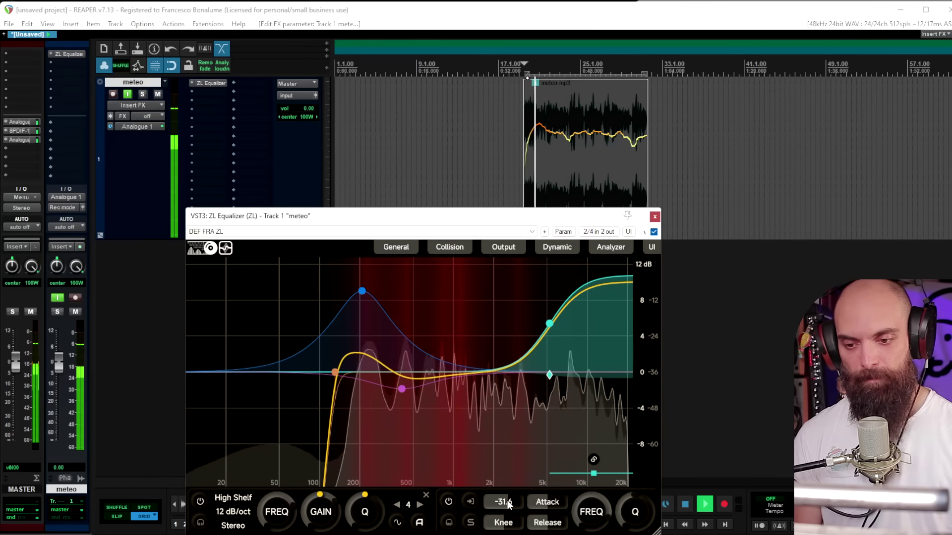
{"action": "left_click_drag", "start_coordinate": [508, 501], "coordinate": [507, 501]}
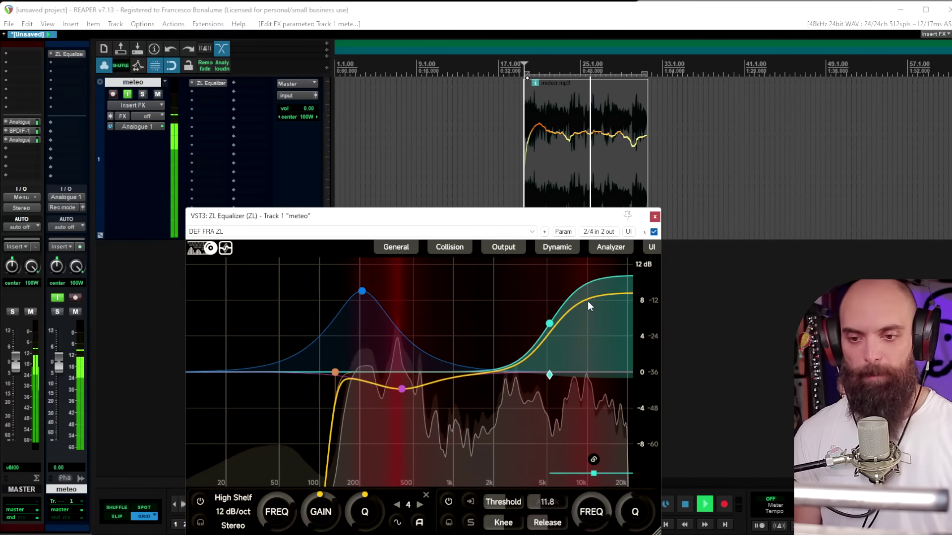
{"action": "key", "text": "space"}
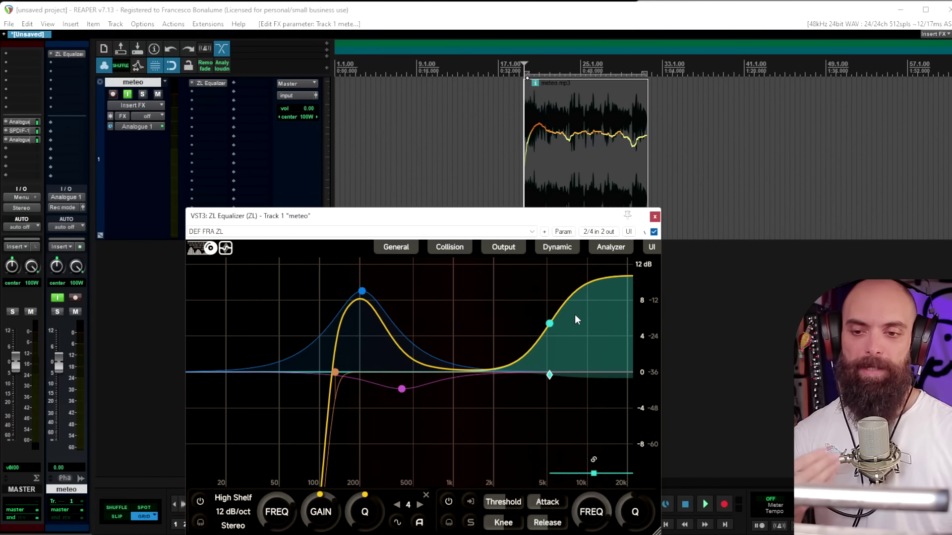
Add a peak band near 1 kHz with a cut of about 6 dB while auditioning the track.
{"action": "key", "text": "space"}
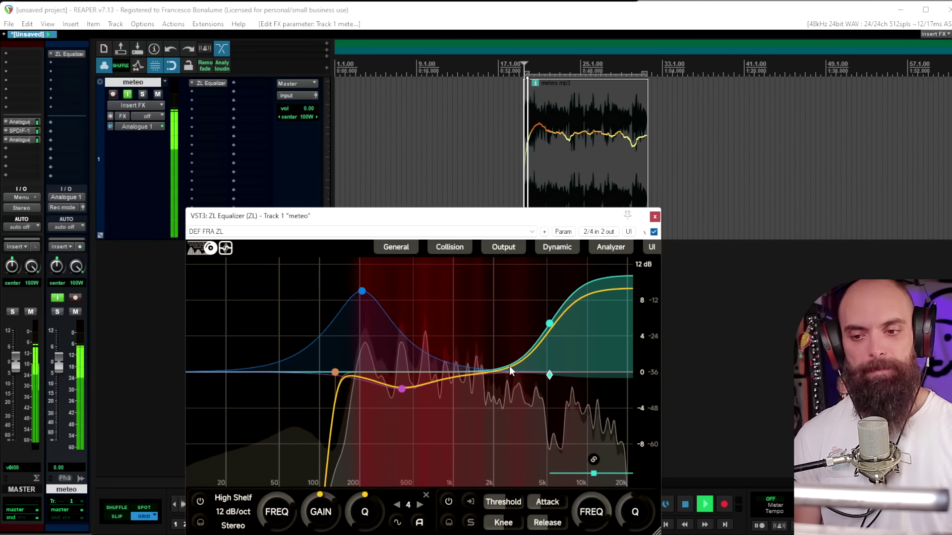
{"action": "double_click", "coordinate": [469, 371]}
{"action": "left_click_drag", "start_coordinate": [469, 372], "coordinate": [455, 425]}
{"action": "key", "text": "space"}
{"action": "key", "text": "space"}
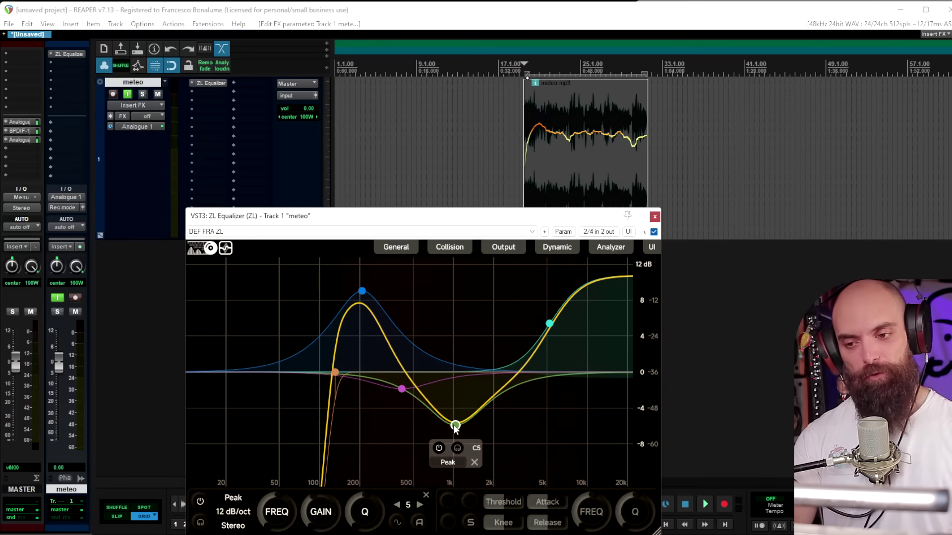
Make the 1 kHz band dynamic with a target gain of about +6 dB and set its threshold to -37.2 during playback.
{"action": "left_click", "coordinate": [396, 524]}
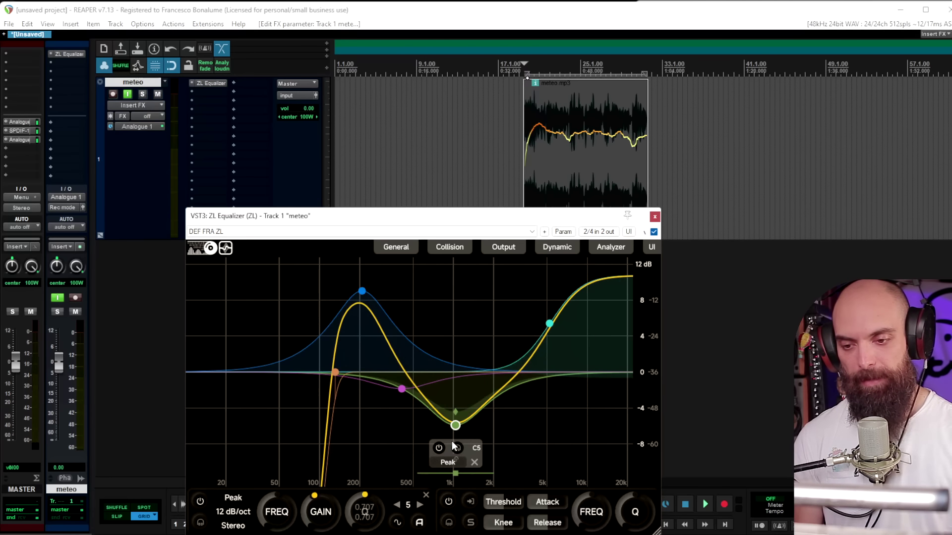
{"action": "mouse_move", "coordinate": [457, 418]}
{"action": "left_mouse_down"}
{"action": "mouse_move", "coordinate": [457, 290]}
{"action": "mouse_move", "coordinate": [457, 314]}
{"action": "left_mouse_up"}
{"action": "key", "text": "space"}
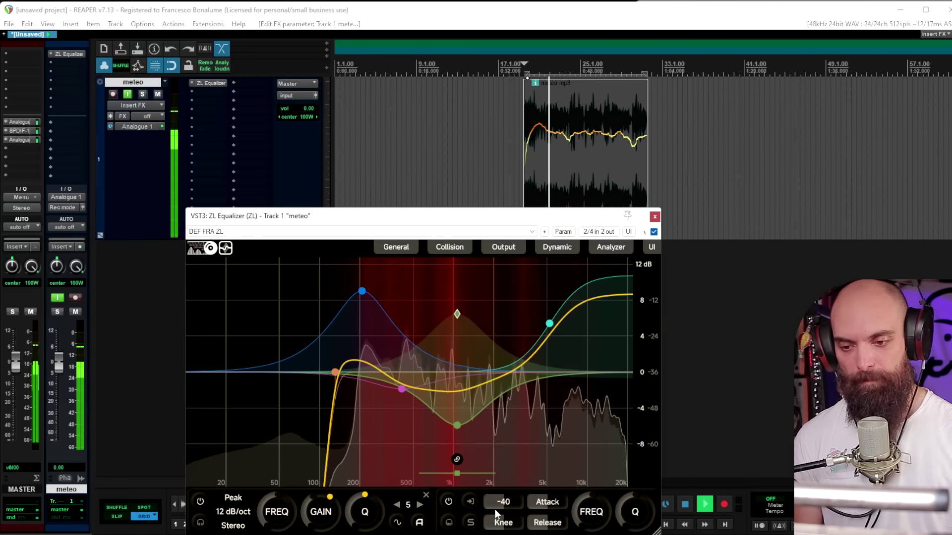
{"action": "scroll", "coordinate": [502, 504], "scroll_direction": "up", "scroll_amount": 7}
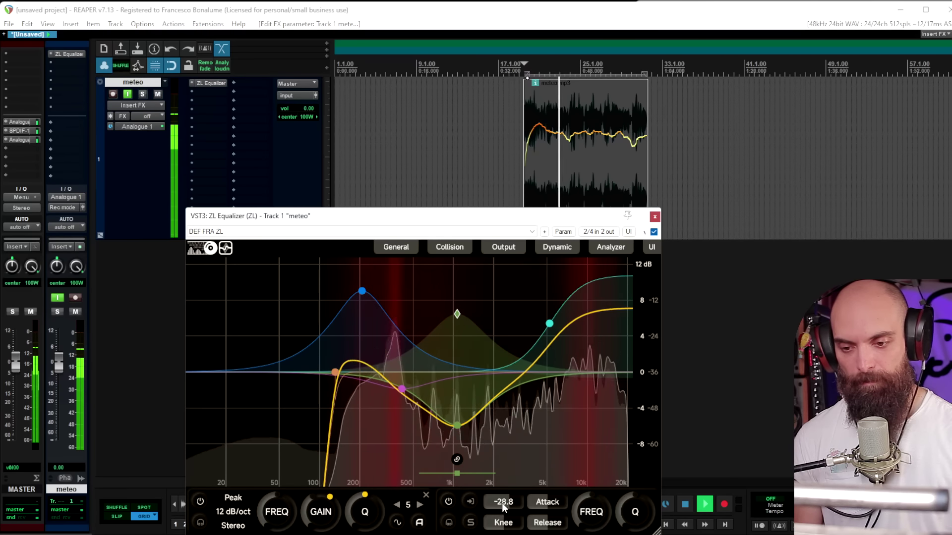
{"action": "scroll", "coordinate": [502, 504], "scroll_direction": "down", "scroll_amount": 7}
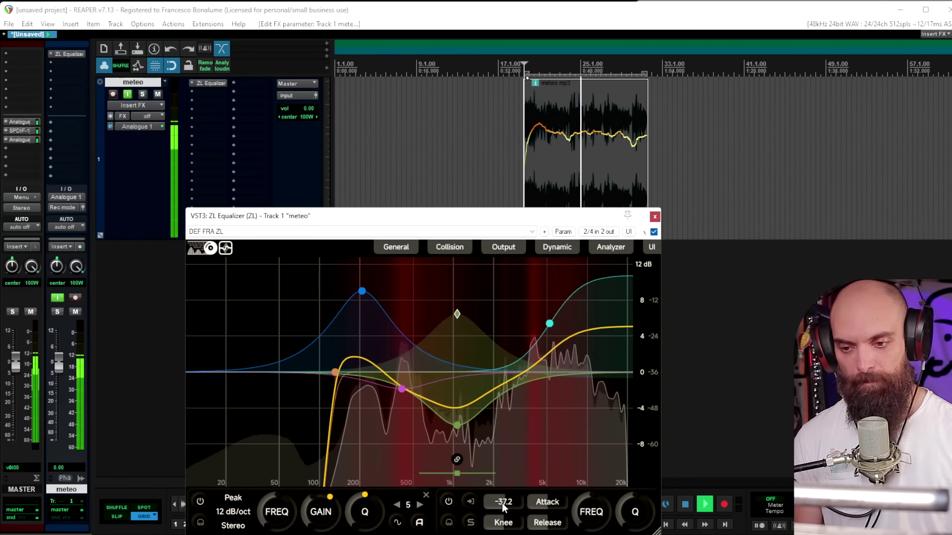
Compare the sound with the equalizer bypassed and active, and reduce the high-shelf boost to about 7 dB.
{"action": "left_click", "coordinate": [654, 232]}
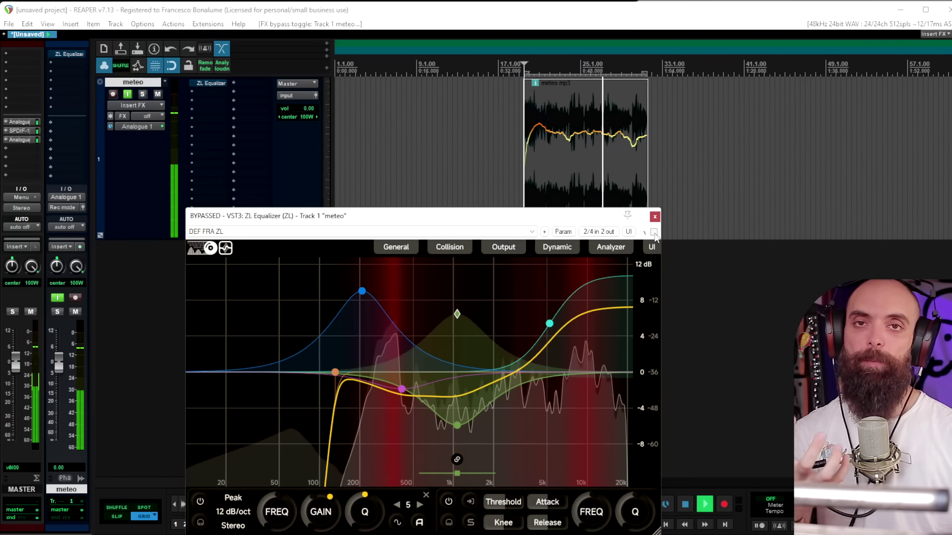
{"action": "left_click", "coordinate": [654, 232]}
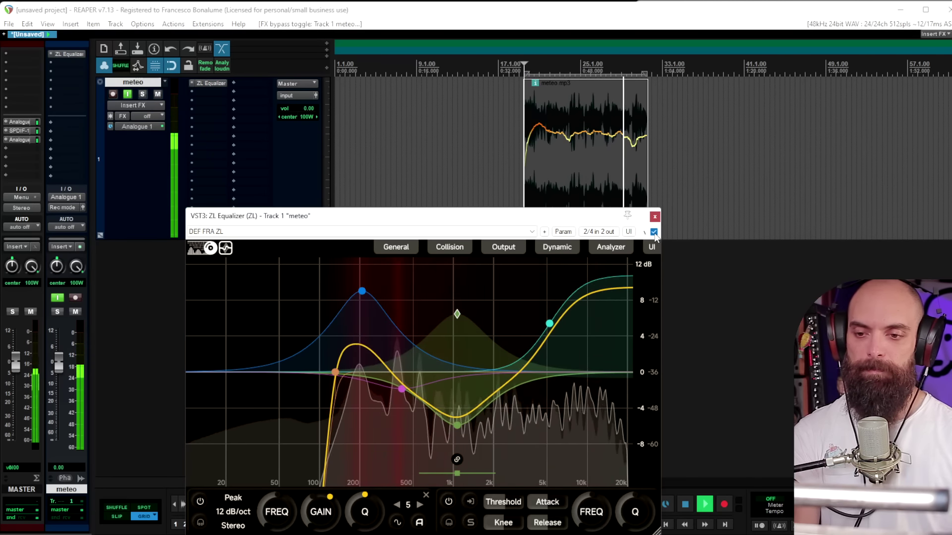
{"action": "left_click_drag", "start_coordinate": [549, 327], "coordinate": [549, 339]}
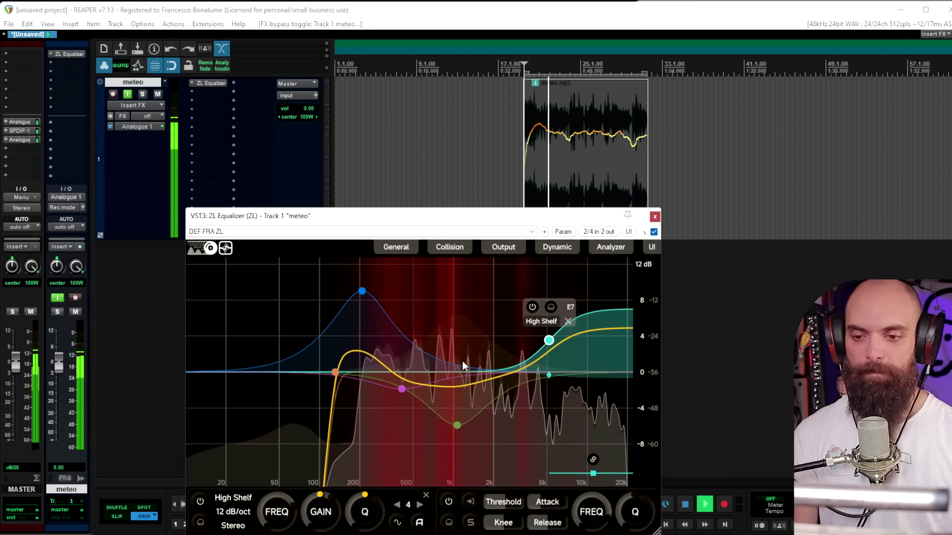
{"action": "key", "text": "space"}
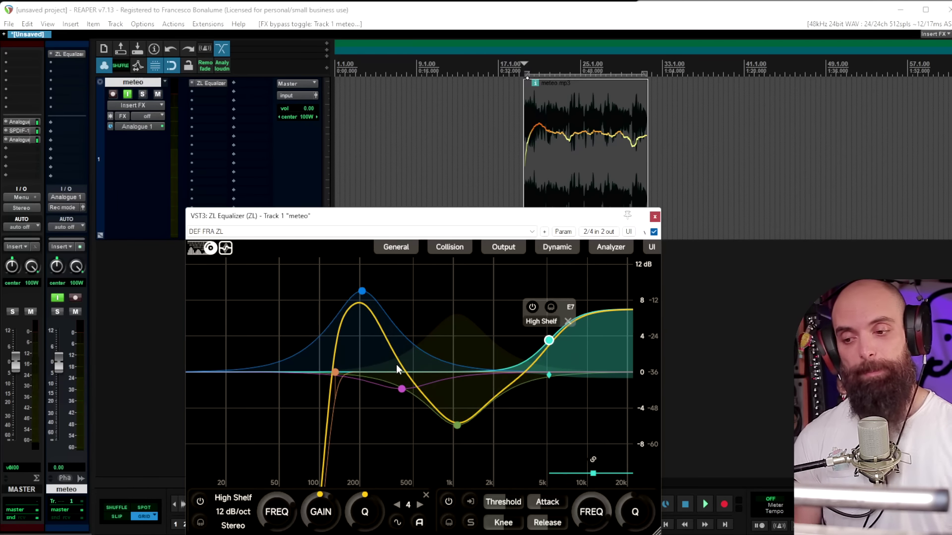
Audition the voice while varying the equalizer's wet mix, and close the plugin window.
{"action": "key", "text": "space"}
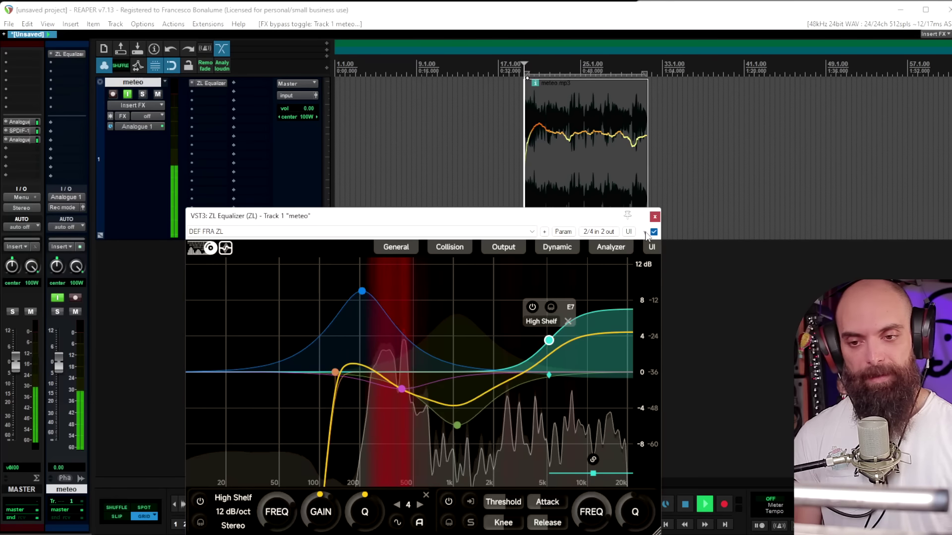
{"action": "left_click_drag", "start_coordinate": [646, 234], "coordinate": [645, 280]}
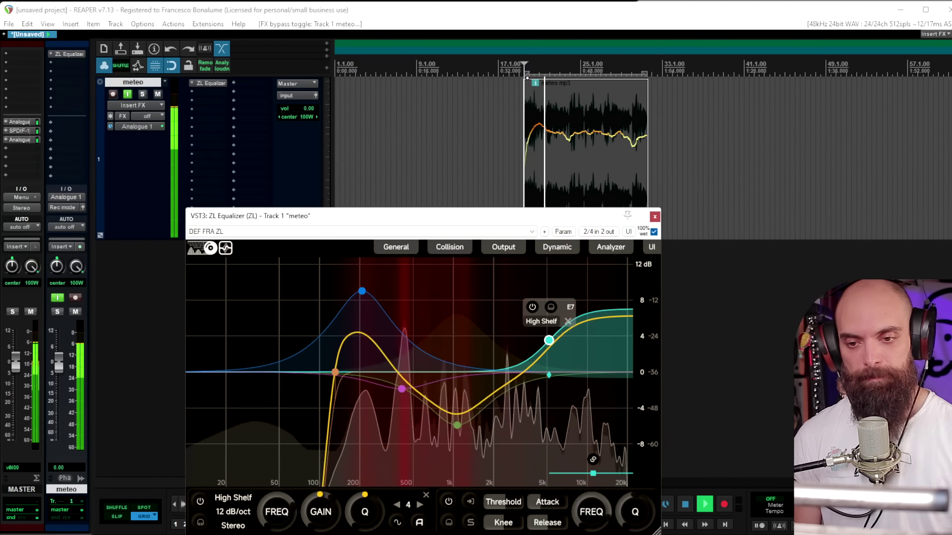
{"action": "key", "text": "space"}
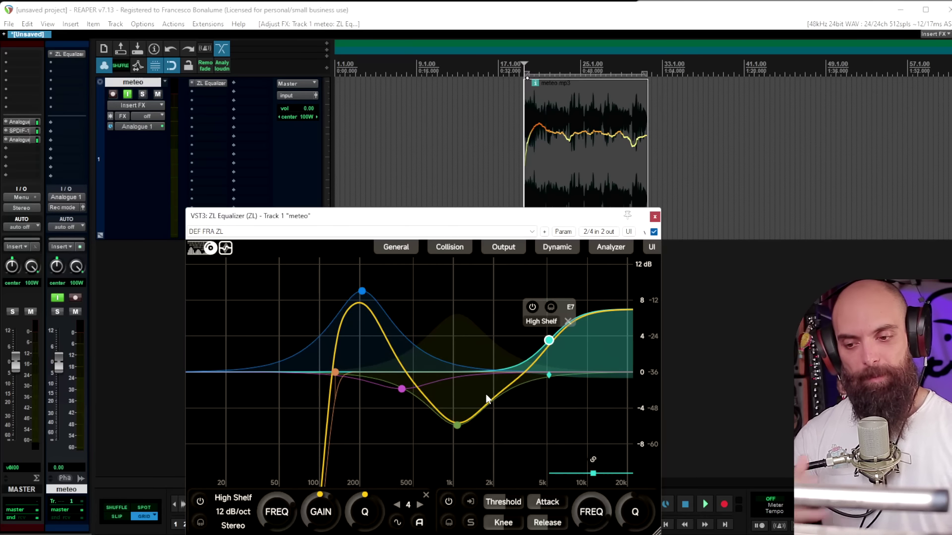
{"action": "left_click", "coordinate": [655, 217]}
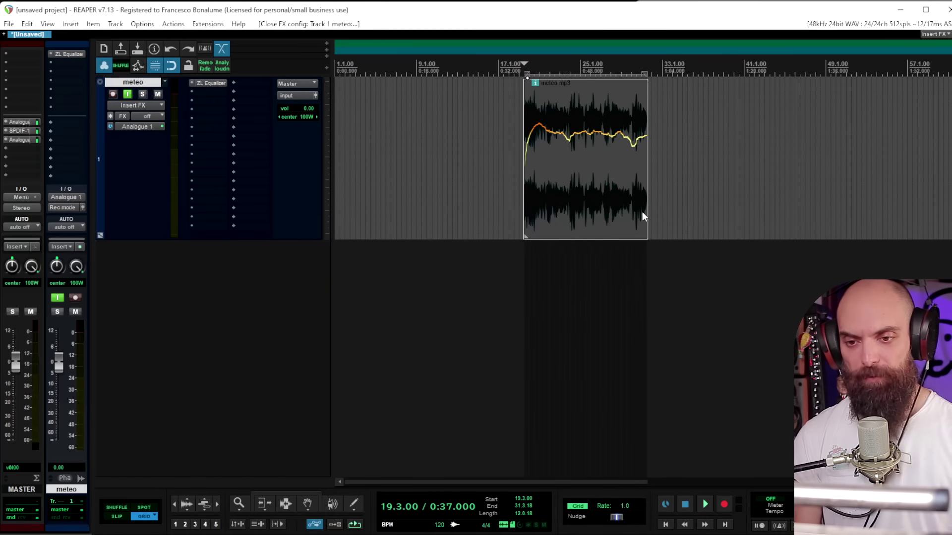
Bring Carefree Vibes.mp3 in on a second track and move the meteo clip close to its start.
{"action": "key", "text": "alt+Tab"}
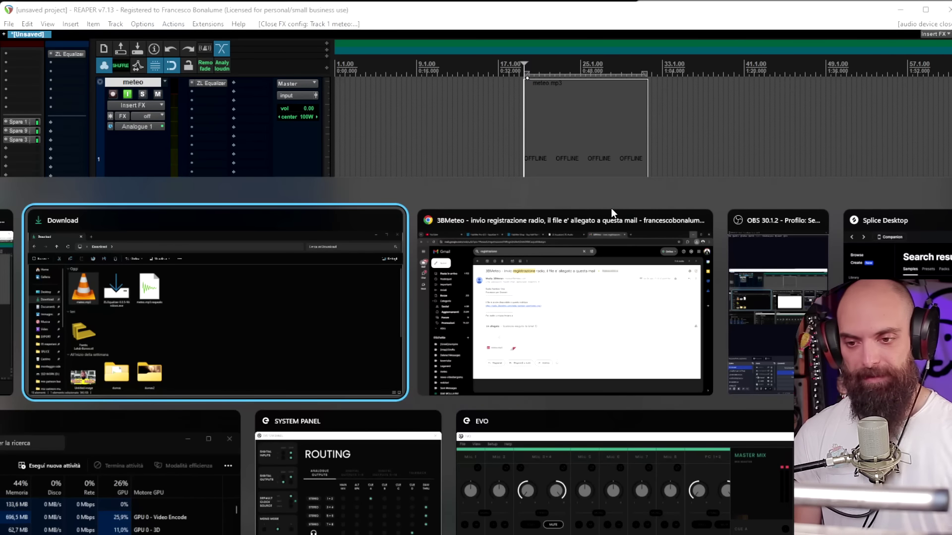
{"action": "key", "text": "Tab"}
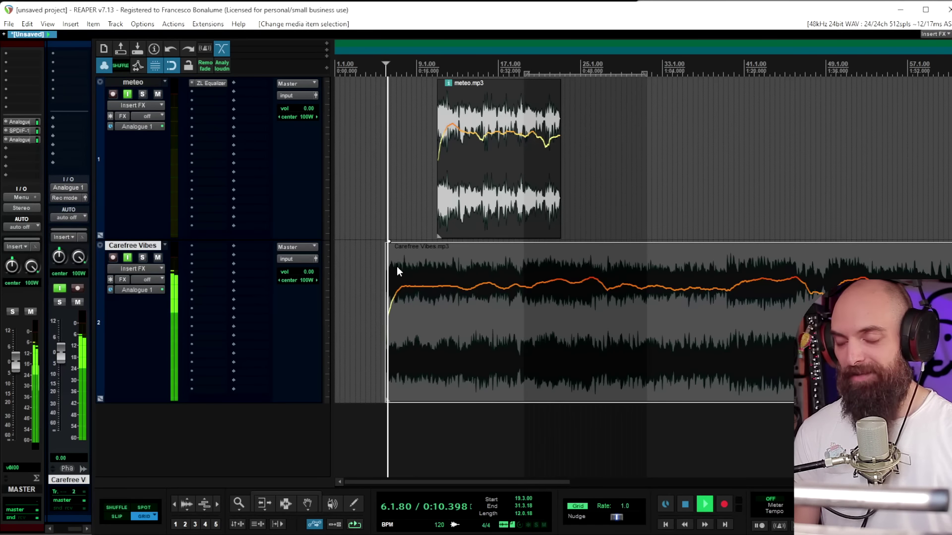
{"action": "left_click_drag", "start_coordinate": [467, 198], "coordinate": [416, 203]}
Split the Carefree Vibes clip just after the end of the meteo clip and delete the remainder.
{"action": "left_click", "coordinate": [518, 264]}
{"action": "key", "text": "s"}
{"action": "left_click", "coordinate": [545, 268]}
{"action": "key", "text": "Delete"}
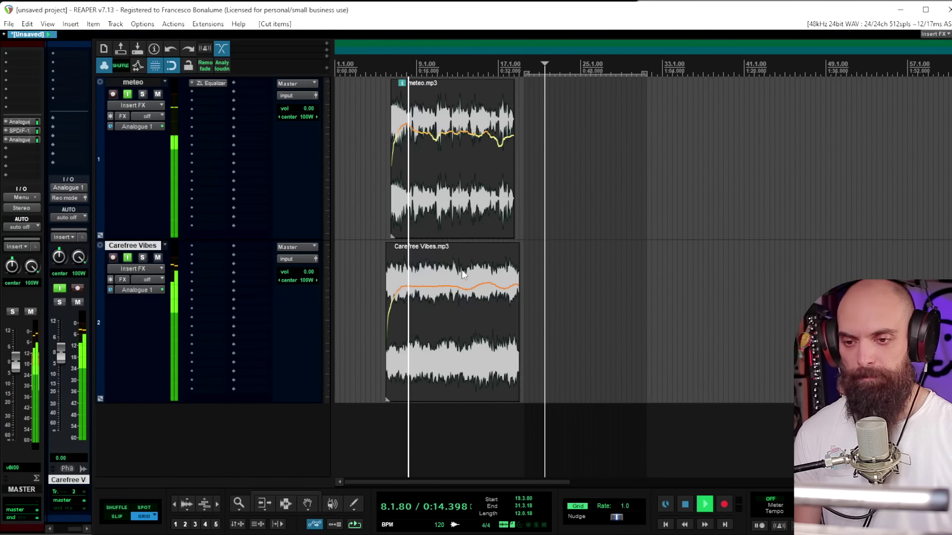
Stop playback and insert ZL Equalizer on the Carefree Vibes track.
{"action": "left_click", "coordinate": [458, 269]}
{"action": "key", "text": "space"}
{"action": "double_click", "coordinate": [252, 257]}
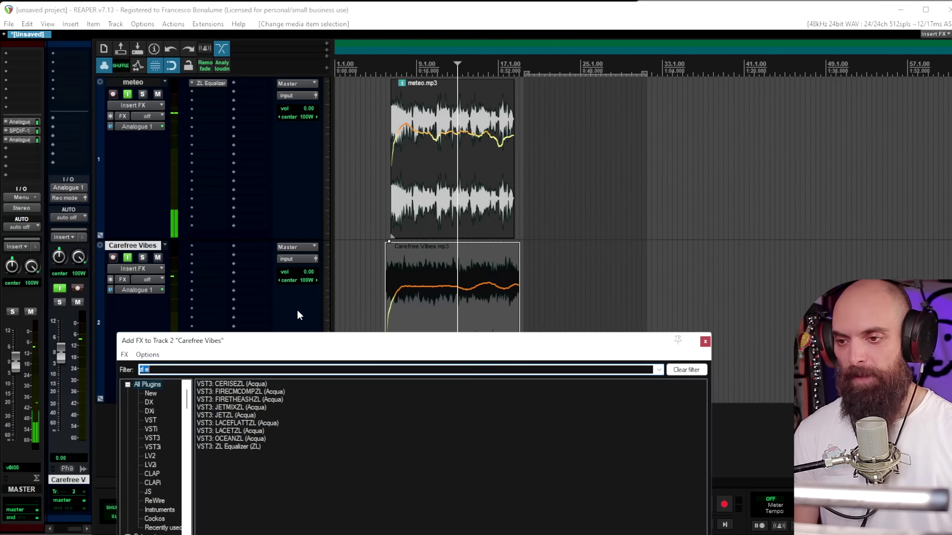
{"action": "double_click", "coordinate": [225, 446]}
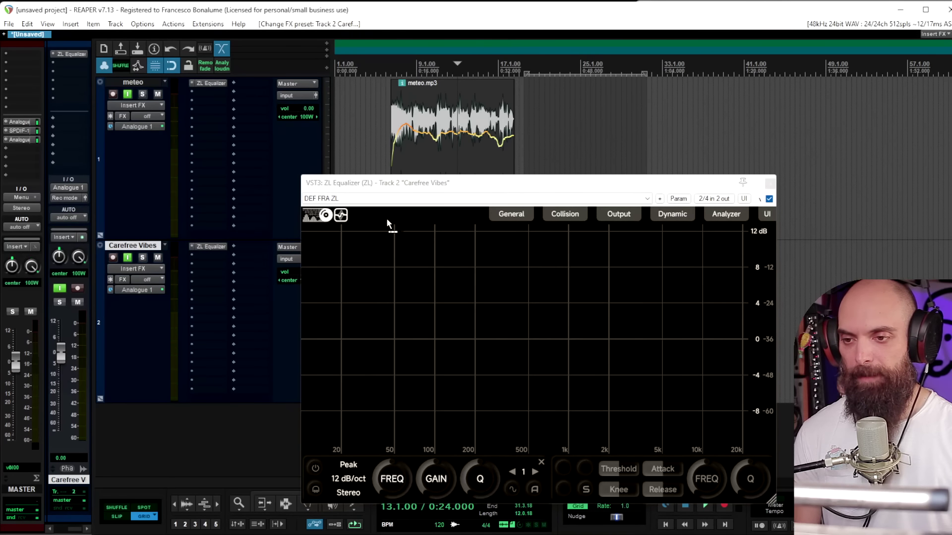
Send the meteo track into the Carefree Vibes equalizer and add a dynamic peak band near 850 Hz triggered by the external sidechain.
{"action": "left_click_drag", "start_coordinate": [354, 189], "coordinate": [468, 311]}
{"action": "left_click", "coordinate": [639, 317]}
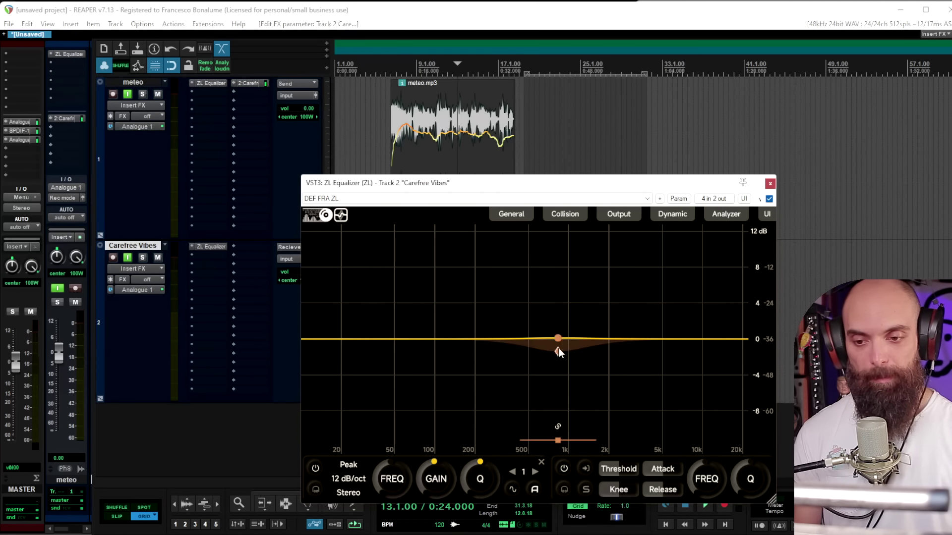
{"action": "left_click", "coordinate": [586, 489]}
{"action": "key", "text": "space"}
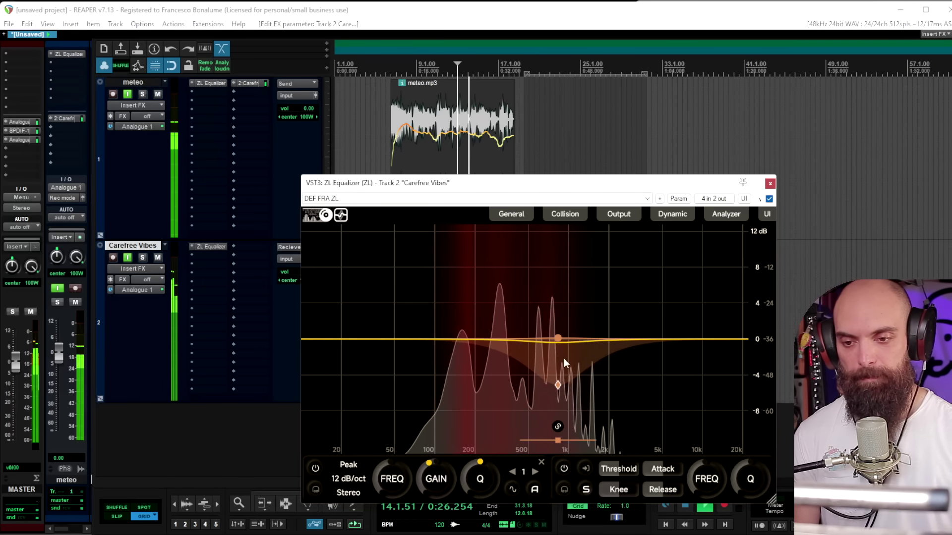
Lower the sidechained band's dynamic target gain to about -9 dB and widen its Q while replaying the mix.
{"action": "left_click_drag", "start_coordinate": [558, 386], "coordinate": [558, 415]}
{"action": "left_click_drag", "start_coordinate": [484, 470], "coordinate": [486, 472]}
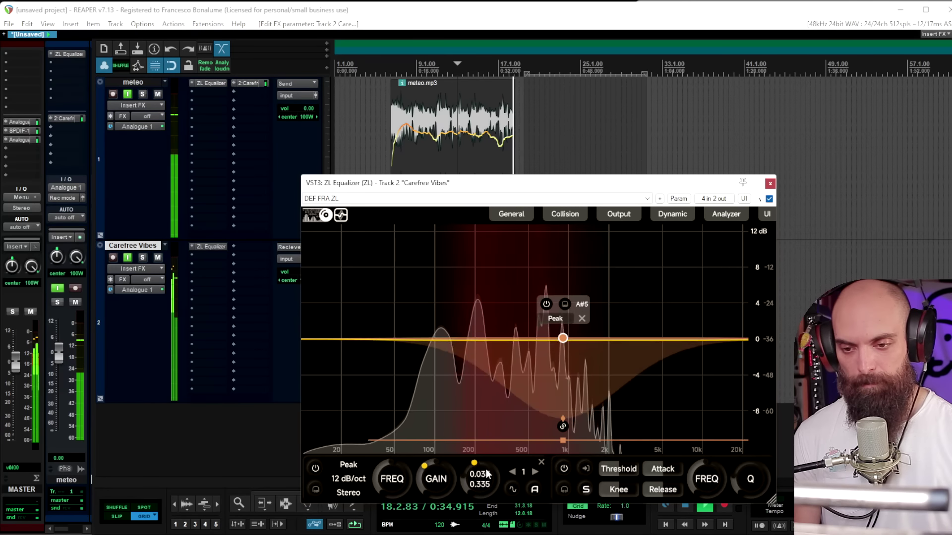
{"action": "key", "text": "space"}
{"action": "key", "text": "space"}
{"action": "key", "text": "space"}
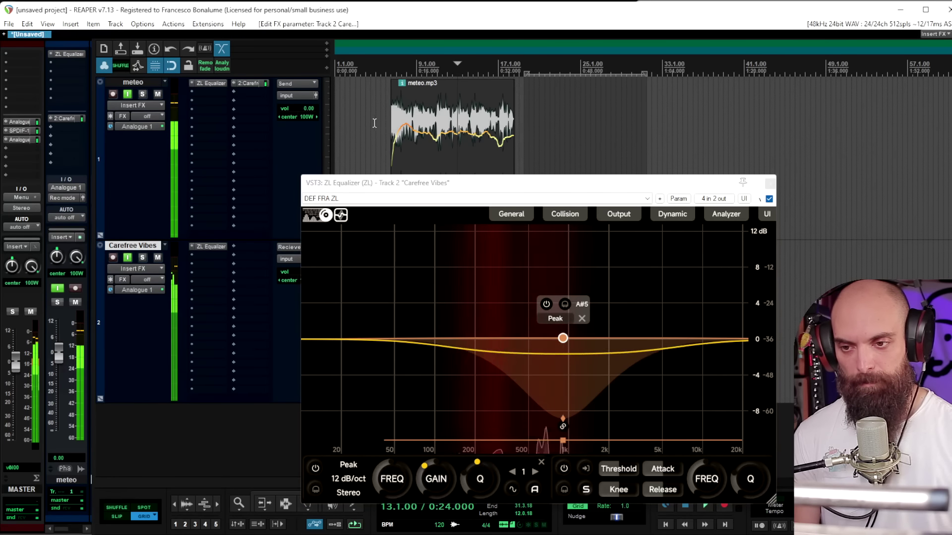
Shift the Carefree Vibes clip slightly earlier, play from its start, and reposition the equalizer window to show its controls.
{"action": "left_click", "coordinate": [376, 123]}
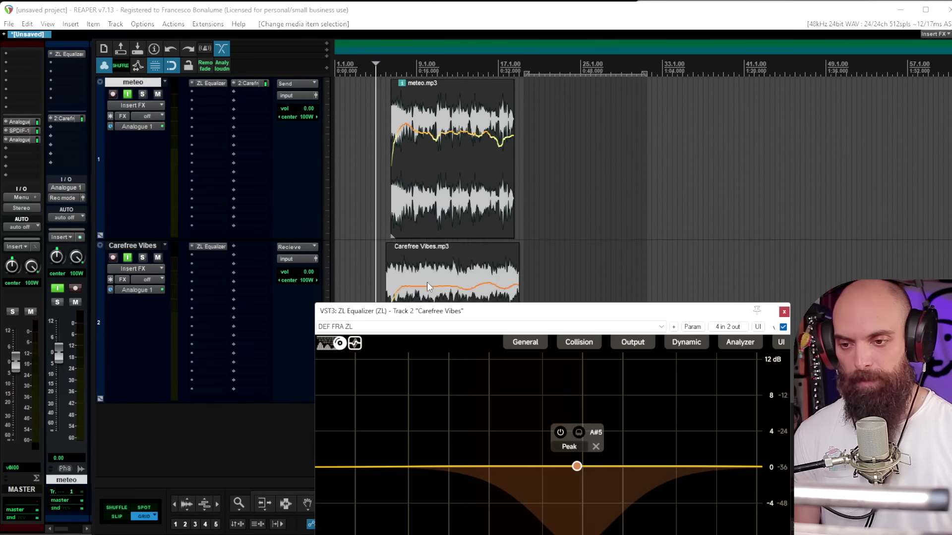
{"action": "left_click_drag", "start_coordinate": [404, 270], "coordinate": [398, 270]}
{"action": "key", "text": "space"}
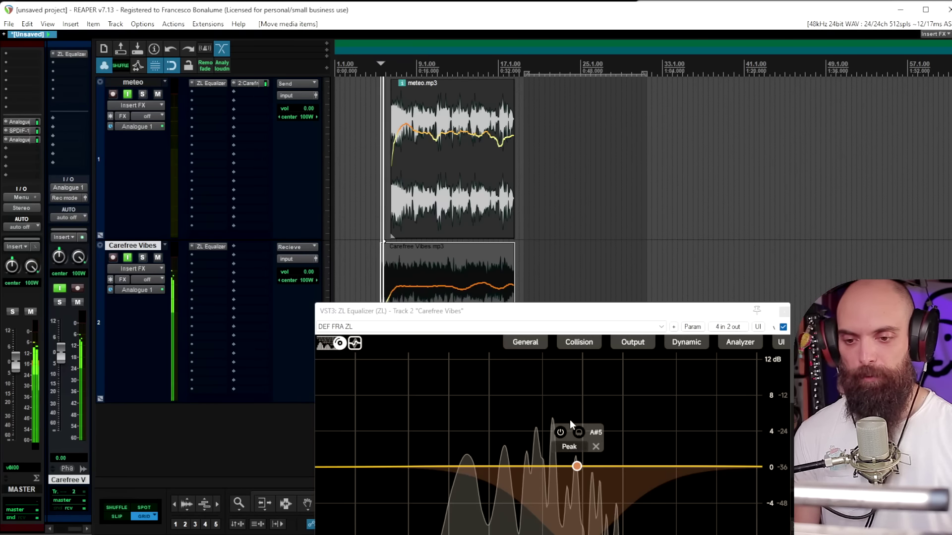
{"action": "left_click_drag", "start_coordinate": [572, 319], "coordinate": [567, 145]}
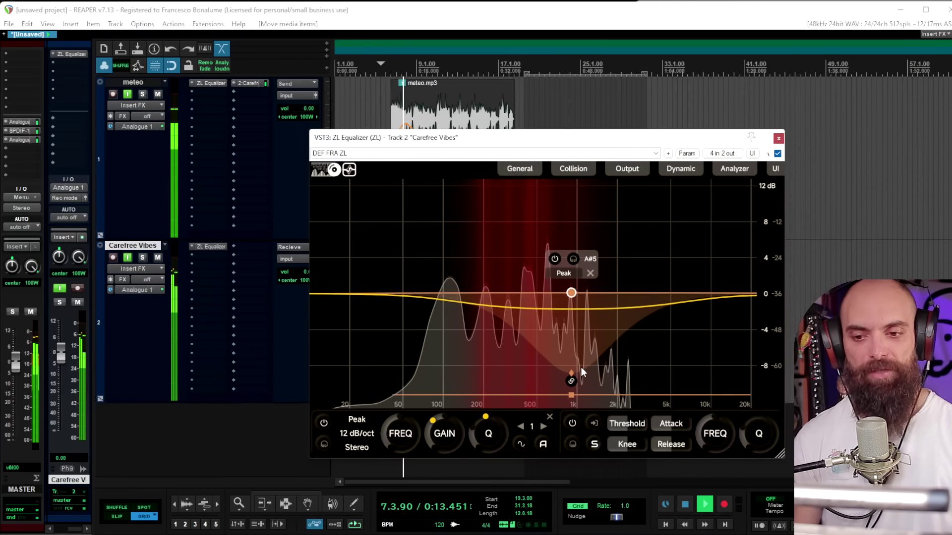
Widen the sidechained band to a Q of 0.025 and lower its threshold to -54 during playback.
{"action": "scroll", "coordinate": [630, 424], "scroll_direction": "down", "scroll_amount": 5}
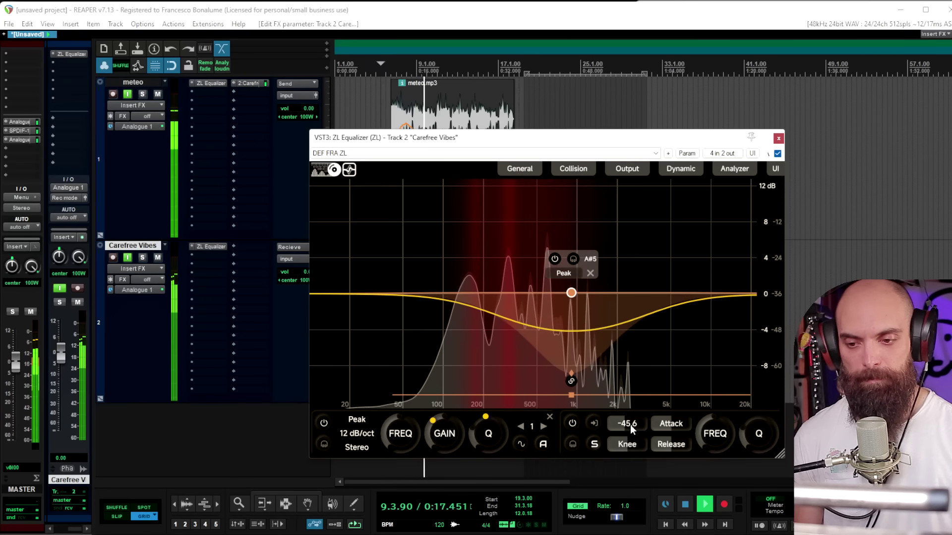
{"action": "scroll", "coordinate": [491, 422], "scroll_direction": "down", "scroll_amount": 5}
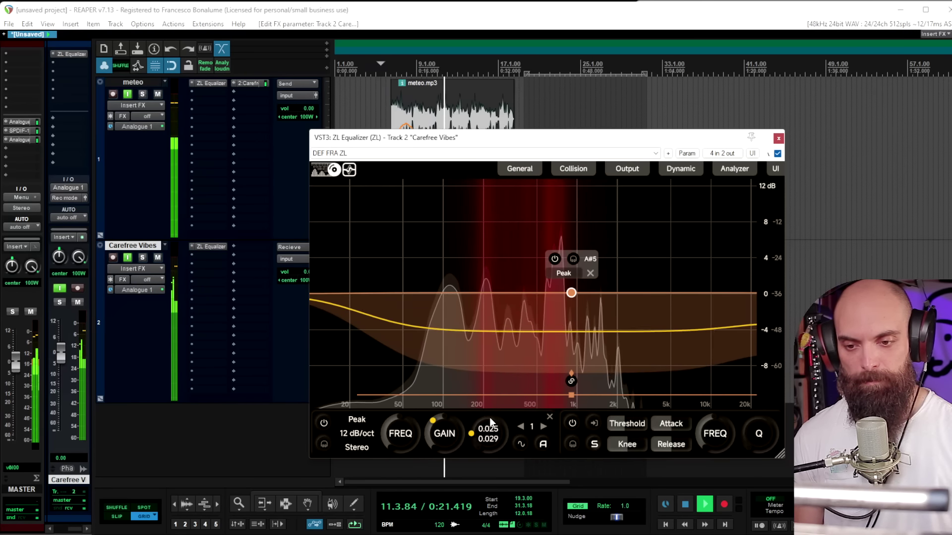
{"action": "scroll", "coordinate": [628, 425], "scroll_direction": "down", "scroll_amount": 3}
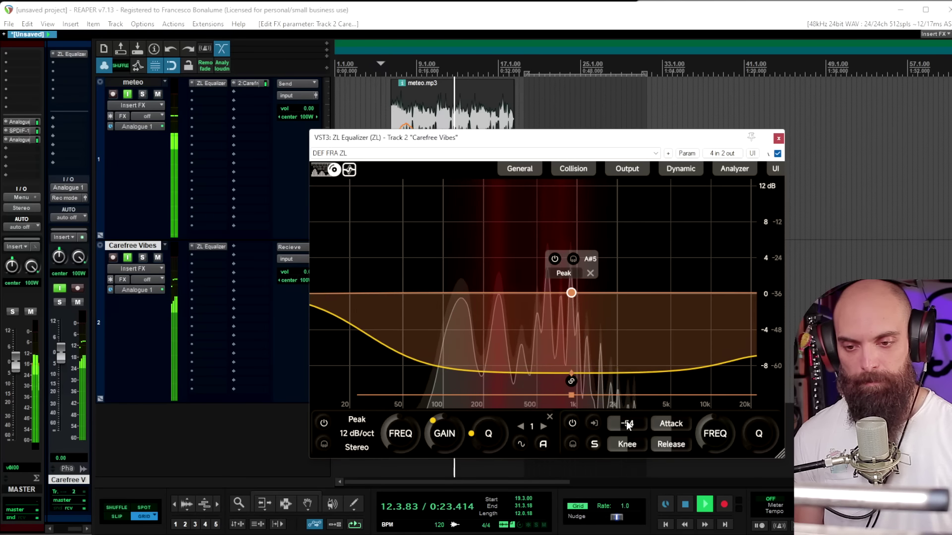
Fine-tune the sidechained band's threshold and release during playback, and audition the music past the voice's end before closing the equalizer.
{"action": "scroll", "coordinate": [628, 424], "scroll_direction": "down", "scroll_amount": 3}
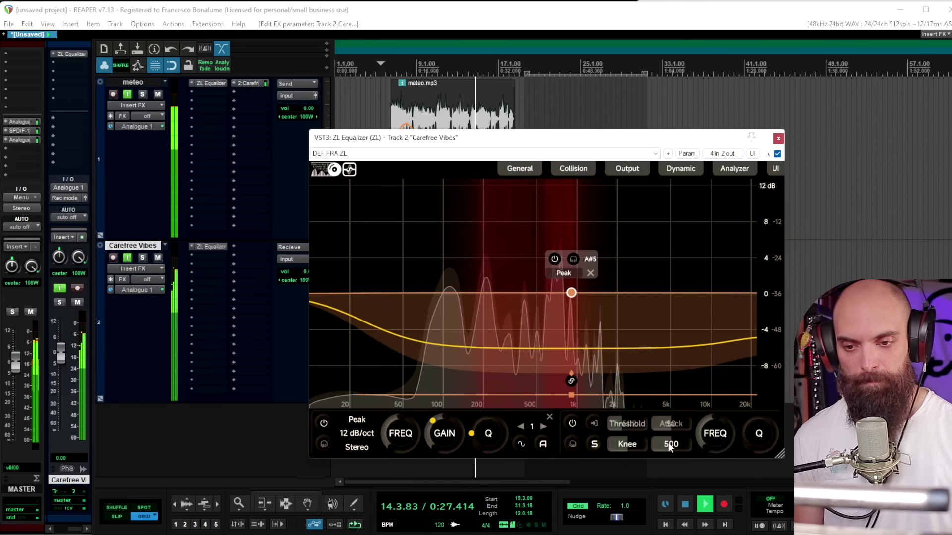
{"action": "scroll", "coordinate": [669, 444], "scroll_direction": "up", "scroll_amount": 2}
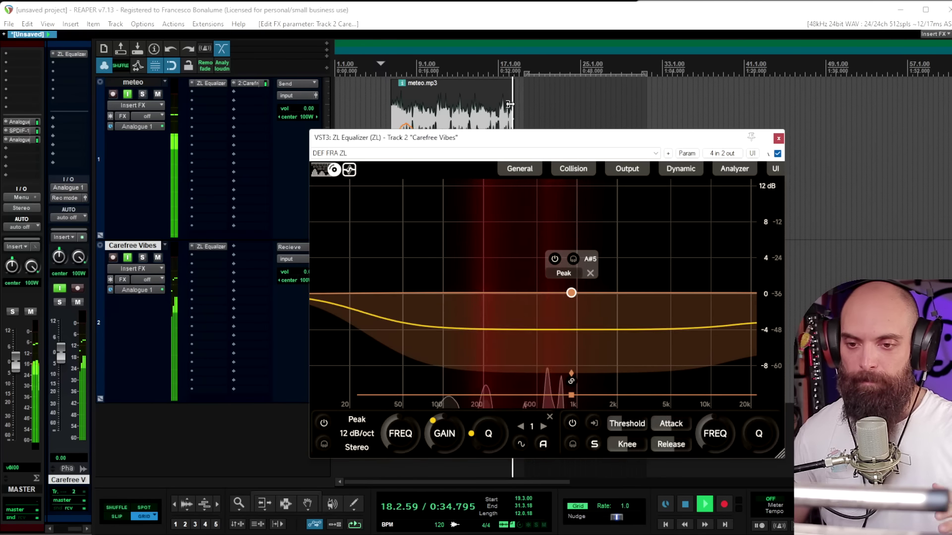
{"action": "left_click_drag", "start_coordinate": [510, 136], "coordinate": [299, 125]}
{"action": "key", "text": "space"}
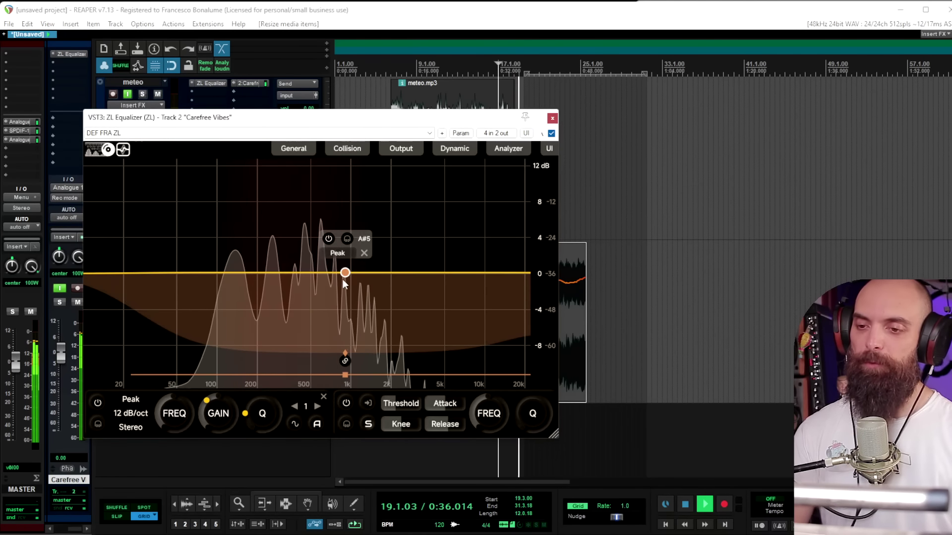
{"action": "left_click", "coordinate": [552, 119]}
{"action": "key", "text": "space"}
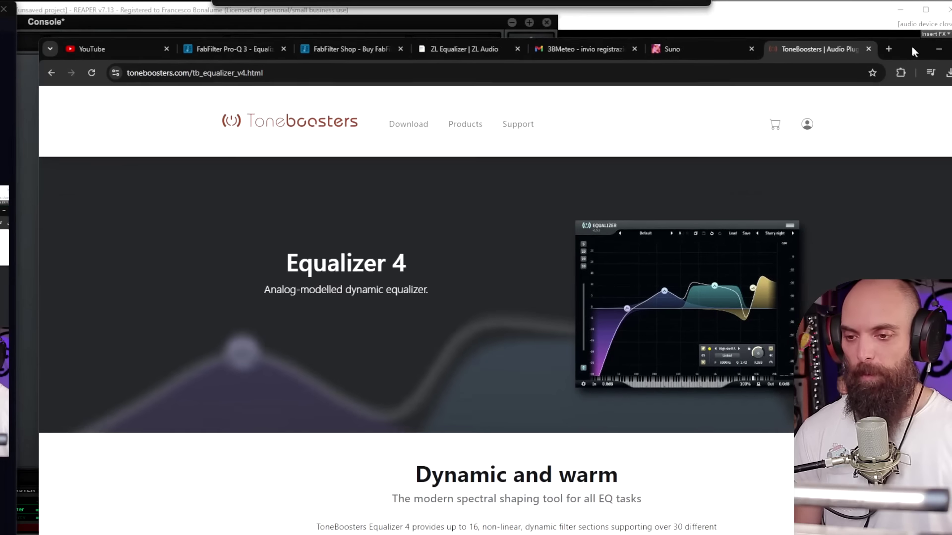
Review the description, key features and price of Equalizer 4 on the ToneBoosters product page in the browser.
{"action": "left_click_drag", "start_coordinate": [911, 46], "coordinate": [906, 41]}
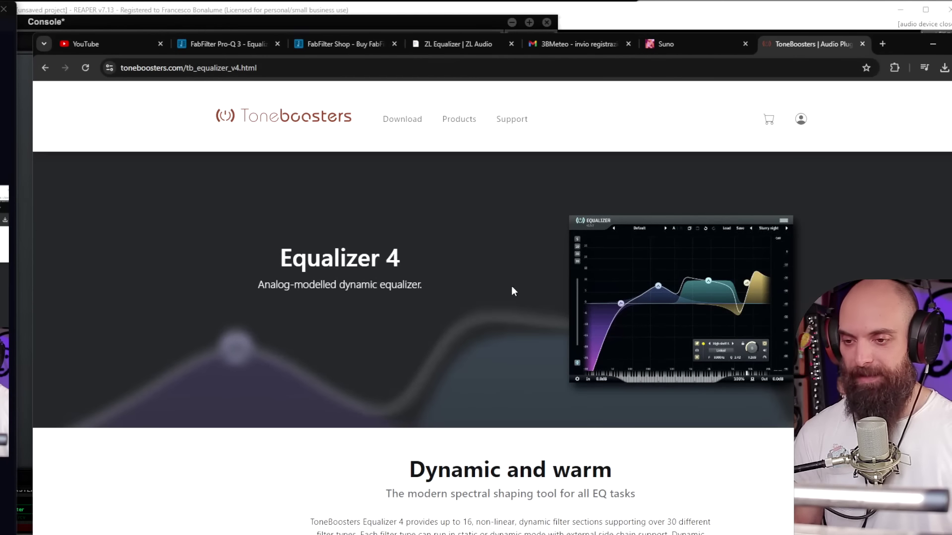
{"action": "scroll", "coordinate": [447, 330], "scroll_direction": "down", "scroll_amount": 1}
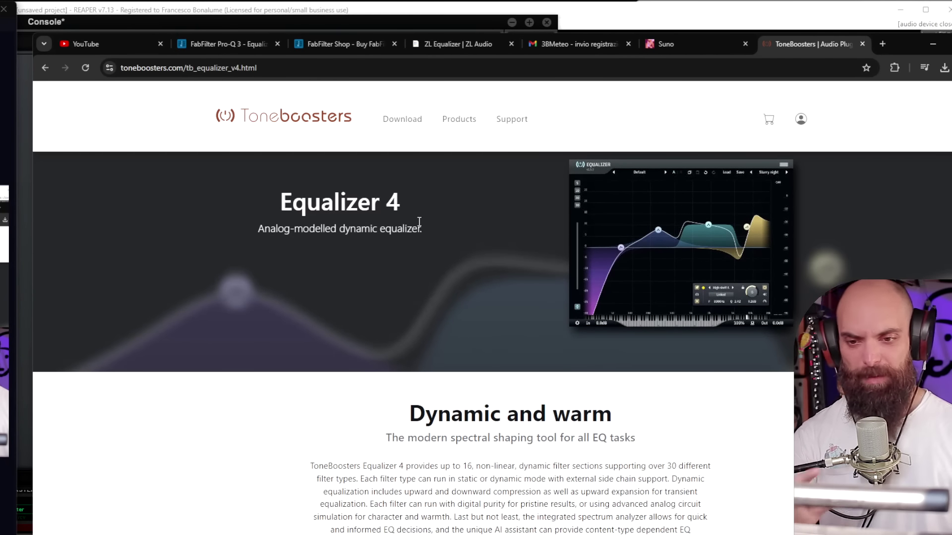
{"action": "scroll", "coordinate": [432, 304], "scroll_direction": "down", "scroll_amount": 7}
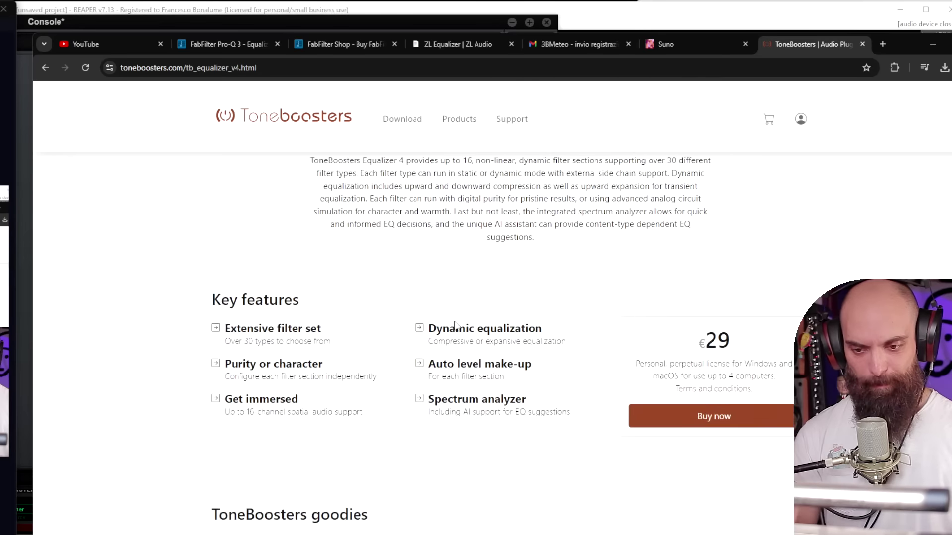
{"action": "scroll", "coordinate": [699, 256], "scroll_direction": "up", "scroll_amount": 8}
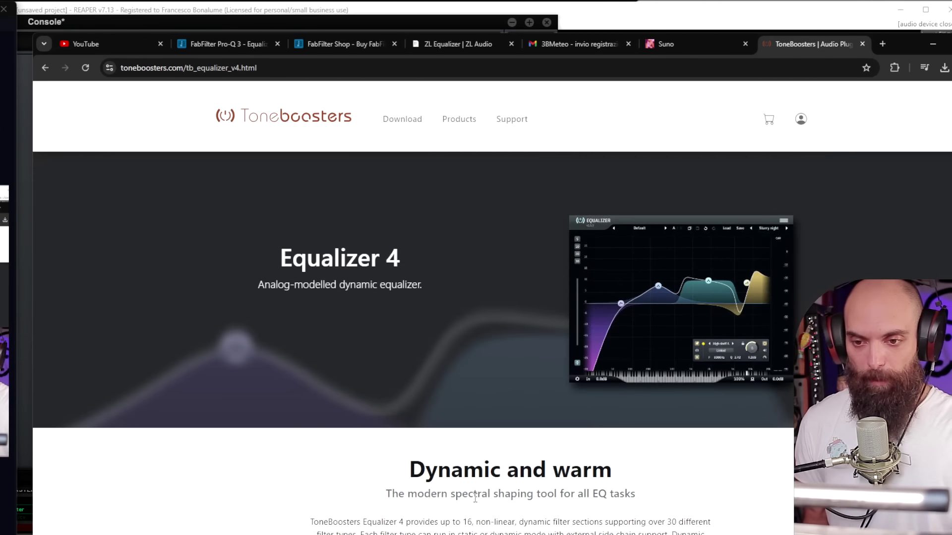
{"action": "scroll", "coordinate": [563, 330], "scroll_direction": "down", "scroll_amount": 8}
{"action": "scroll", "coordinate": [504, 374], "scroll_direction": "up", "scroll_amount": 3}
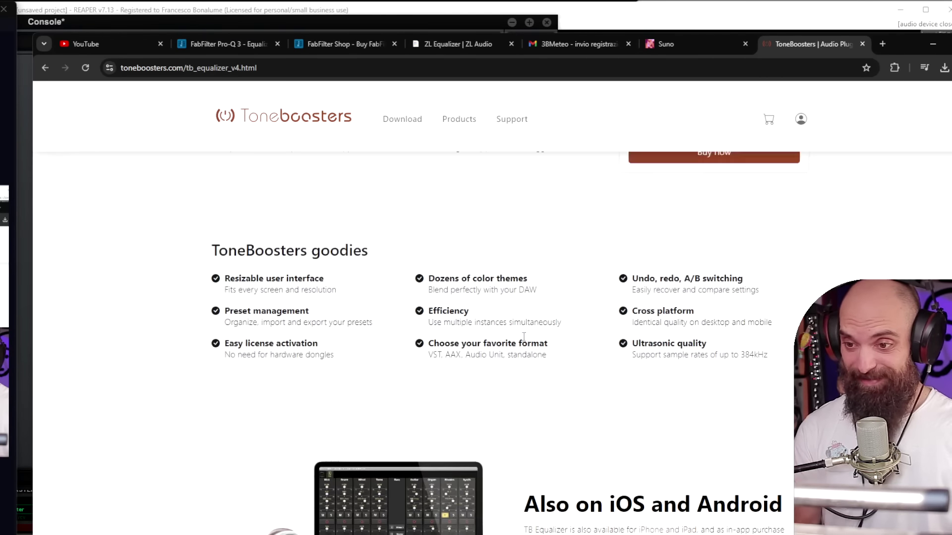
Open the TB Equalizer PDF manual from the product page and search it for "side" to examine its external side chain support.
{"action": "key", "text": "ctrl+f"}
{"action": "scroll", "coordinate": [412, 363], "scroll_direction": "down", "scroll_amount": 8}
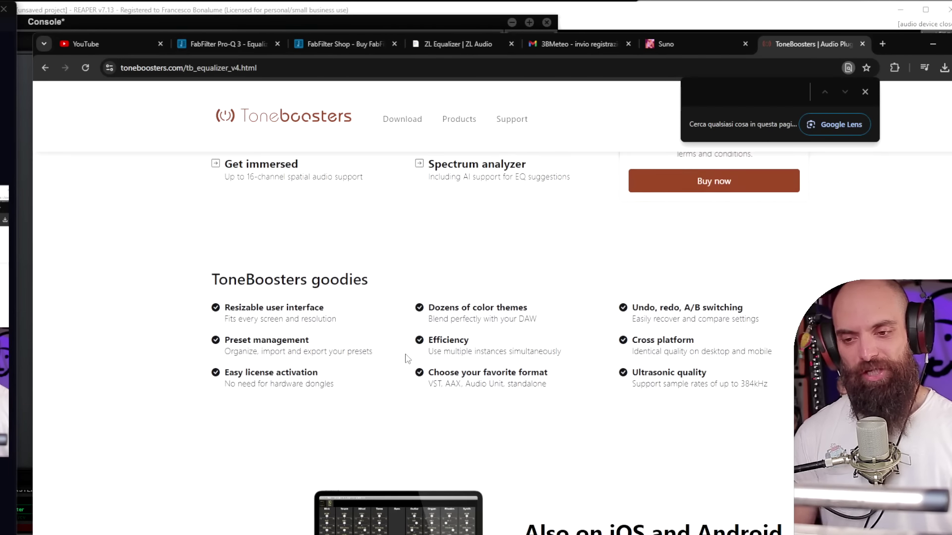
{"action": "scroll", "coordinate": [403, 362], "scroll_direction": "up", "scroll_amount": 10}
{"action": "scroll", "coordinate": [404, 397], "scroll_direction": "up", "scroll_amount": 2}
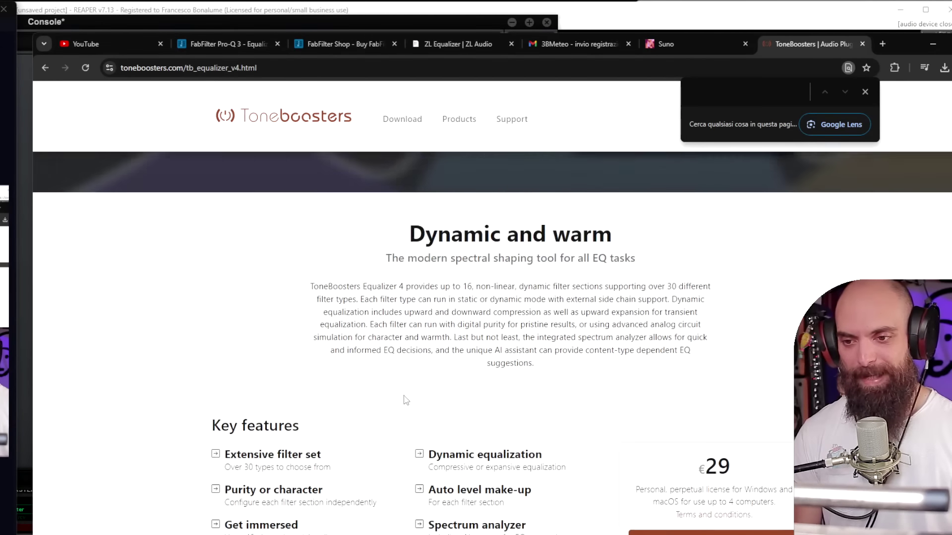
{"action": "scroll", "coordinate": [404, 399], "scroll_direction": "down", "scroll_amount": 10}
{"action": "left_click", "coordinate": [457, 353]}
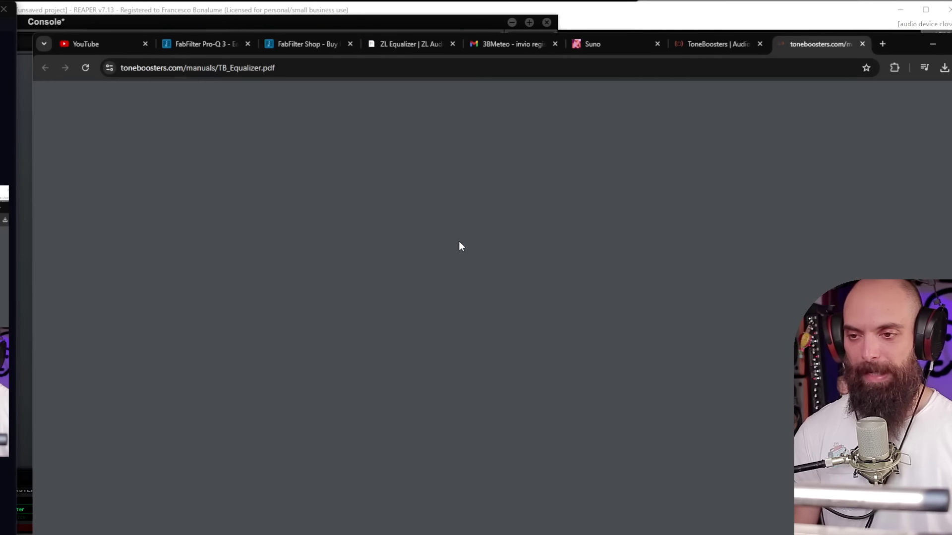
{"action": "scroll", "coordinate": [446, 362], "scroll_direction": "down", "scroll_amount": 15}
{"action": "type", "text": "side"}
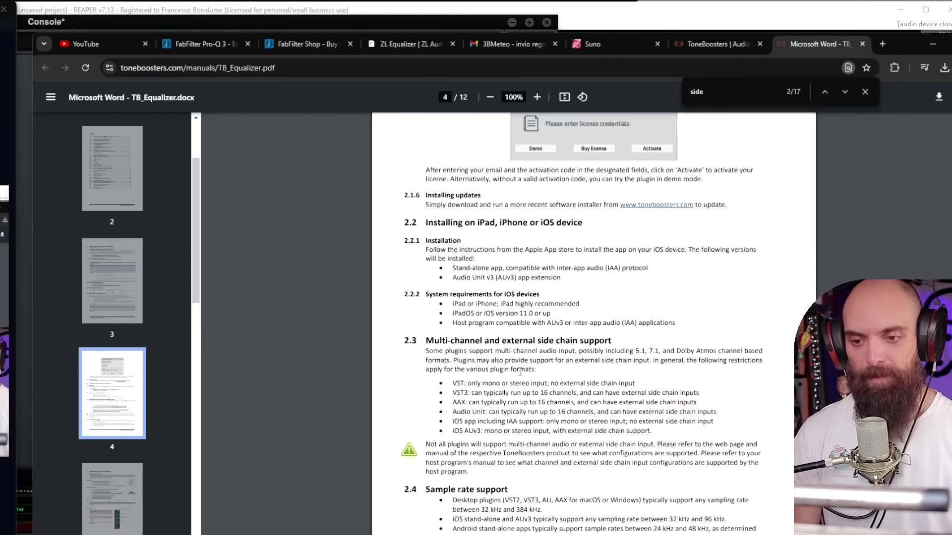
{"action": "scroll", "coordinate": [519, 371], "scroll_direction": "up", "scroll_amount": 1}
Return to the Equalizer 4 product page and check its description for the word "side".
{"action": "left_click", "coordinate": [714, 45]}
{"action": "scroll", "coordinate": [537, 312], "scroll_direction": "up", "scroll_amount": 8}
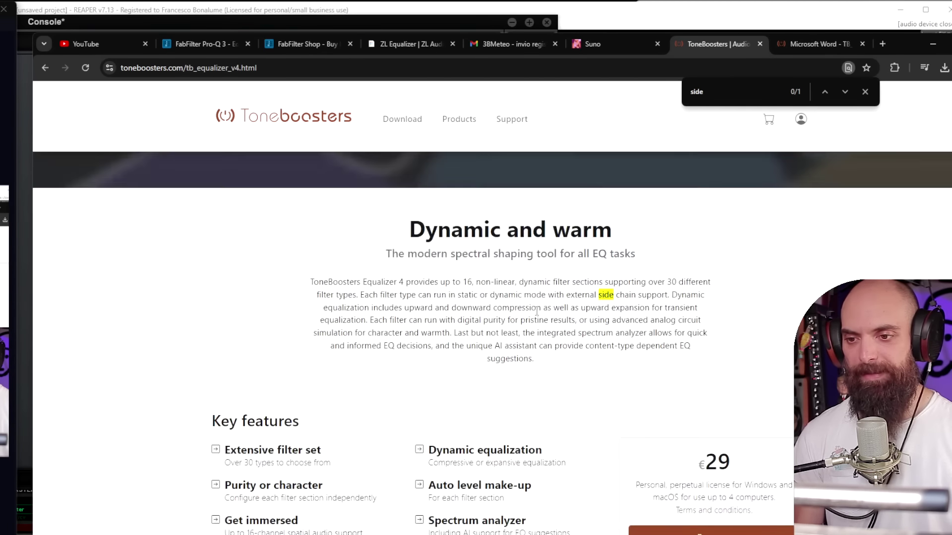
{"action": "scroll", "coordinate": [537, 312], "scroll_direction": "up", "scroll_amount": 5}
Search the web for "hornet total eq", open the HoRNet Total EQ product page and examine its features.
{"action": "left_click", "coordinate": [403, 65]}
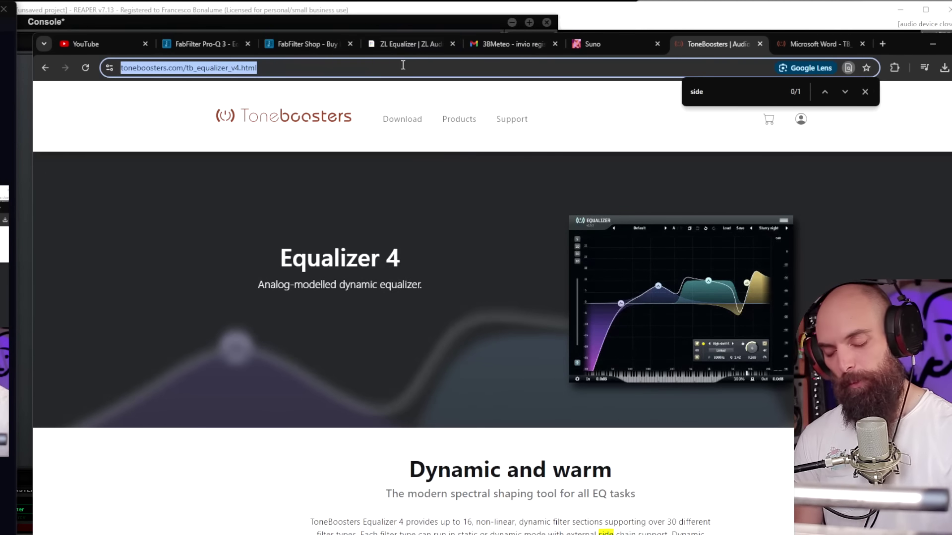
{"action": "type", "text": "hornet total eq"}
{"action": "key", "text": "Return"}
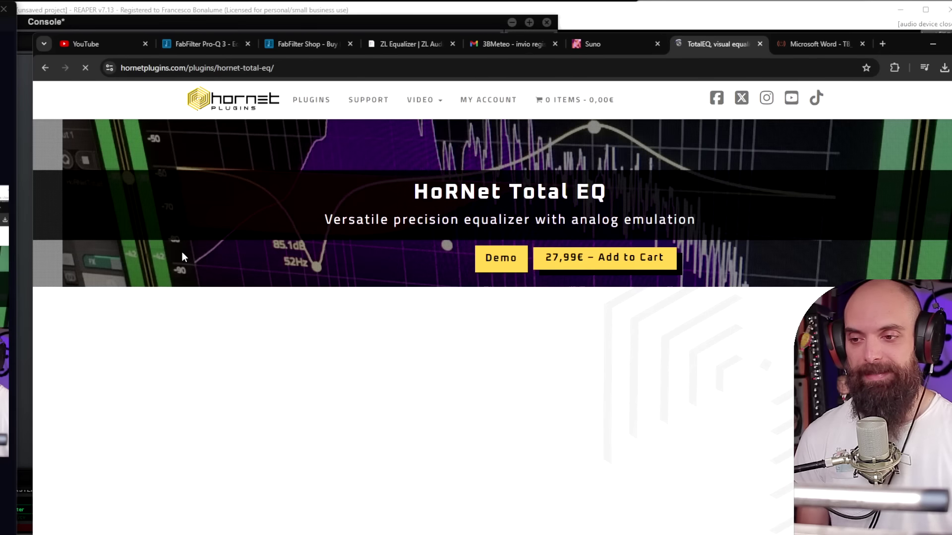
{"action": "scroll", "coordinate": [298, 346], "scroll_direction": "down", "scroll_amount": 8}
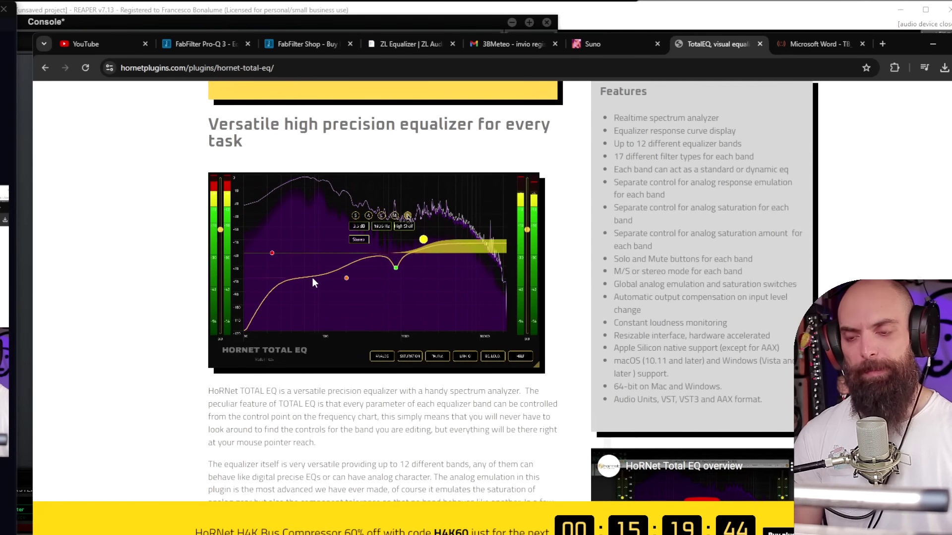
Switch back to REAPER and view the ZL Equalizer on the meteo track, closing it again.
{"action": "key", "text": "alt+Tab"}
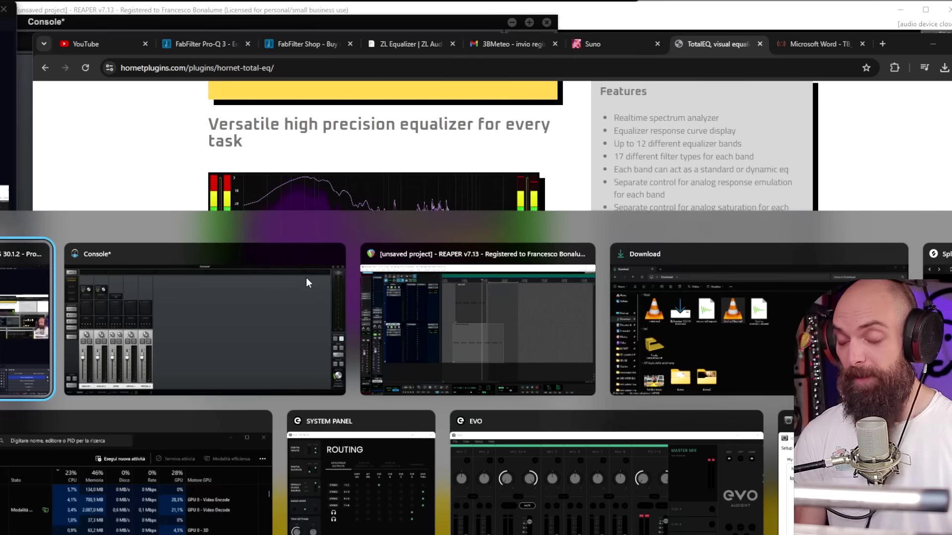
{"action": "key", "text": "Tab"}
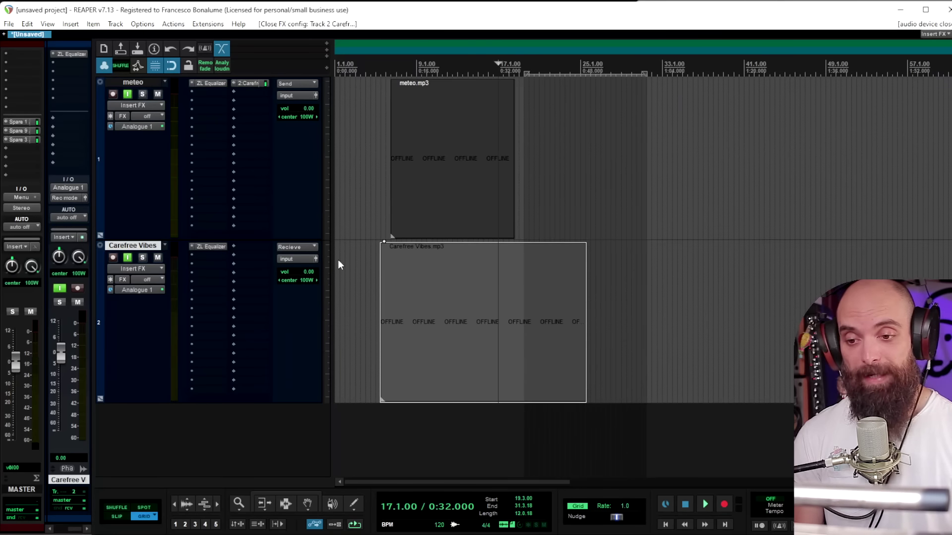
{"action": "left_click", "coordinate": [209, 83]}
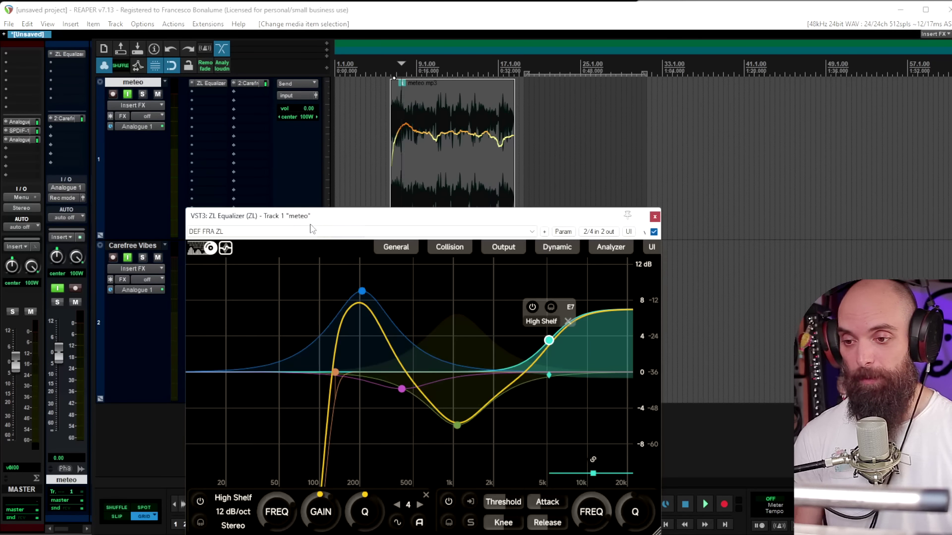
{"action": "left_click", "coordinate": [654, 216]}
Open the Carefree Vibes equalizer and try its dynamic peak band in Side and Mid modes with playback, returning it to Stereo.
{"action": "left_click", "coordinate": [210, 248]}
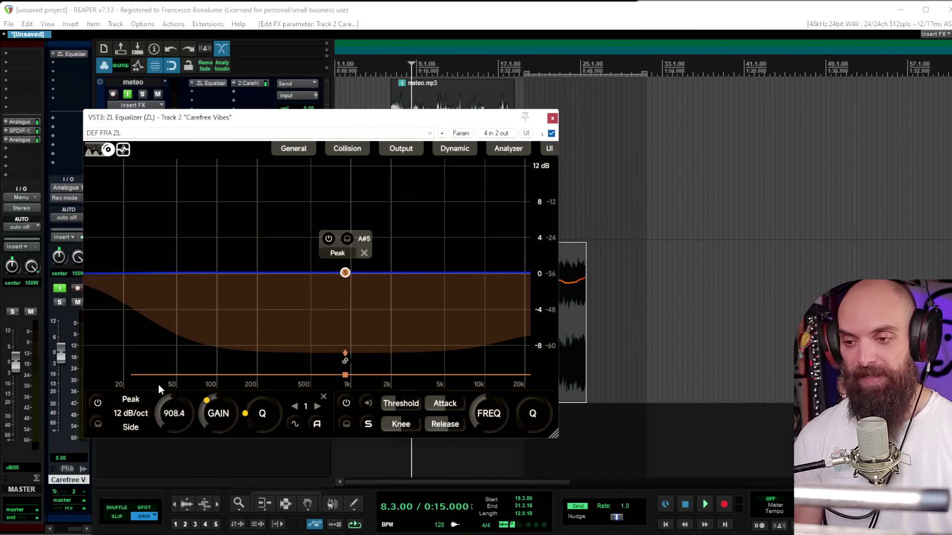
{"action": "key", "text": "space"}
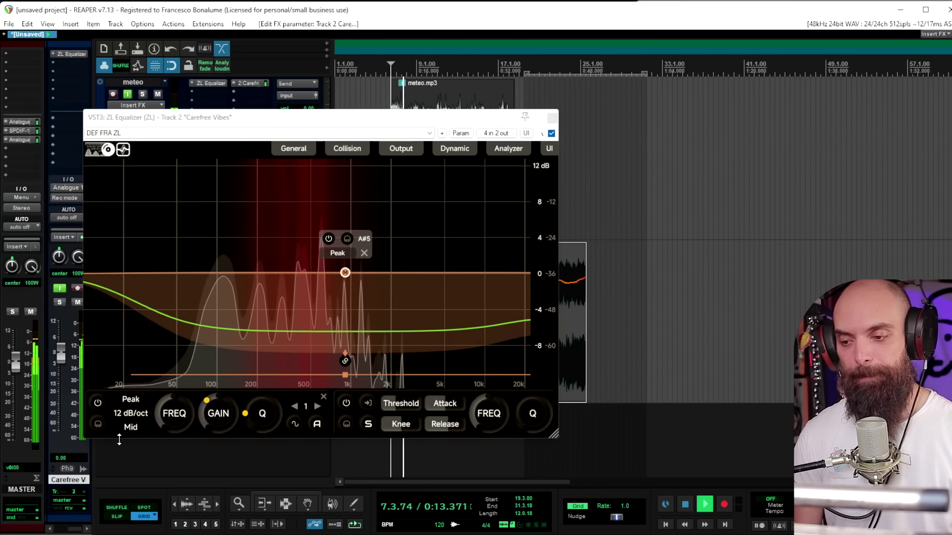
{"action": "key", "text": "space"}
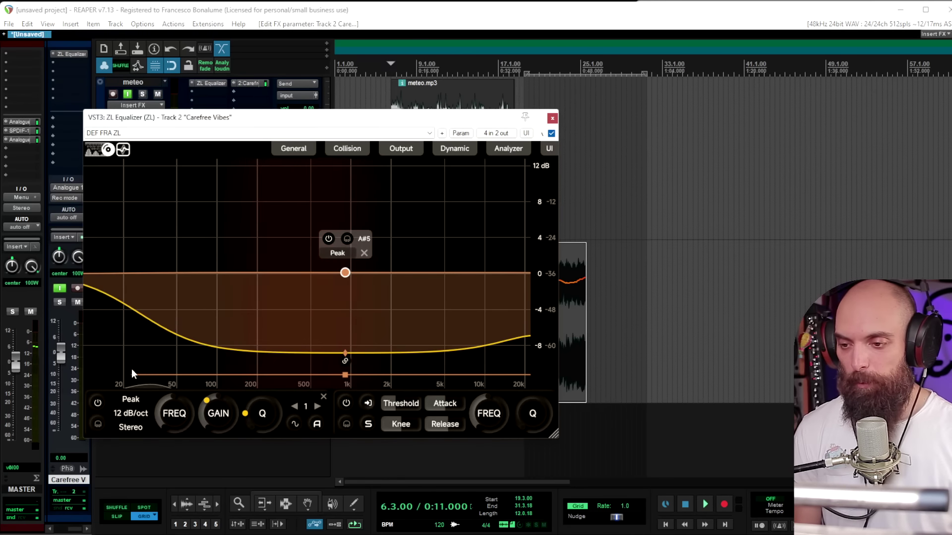
Add a Low Shelf cut of about 8 dB near 200 Hz on the Side channel of Carefree Vibes and audition it.
{"action": "double_click", "coordinate": [172, 271]}
{"action": "left_click_drag", "start_coordinate": [173, 271], "coordinate": [224, 320]}
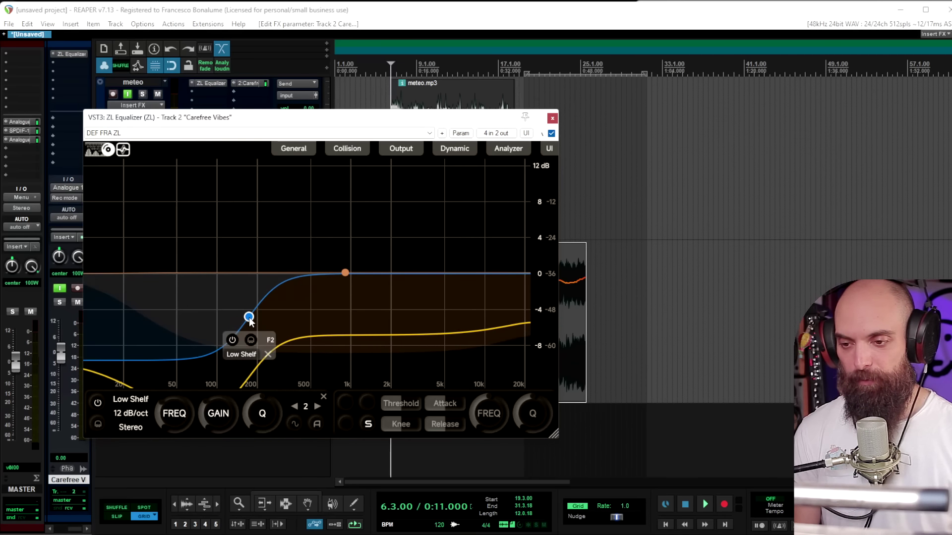
{"action": "key", "text": "space"}
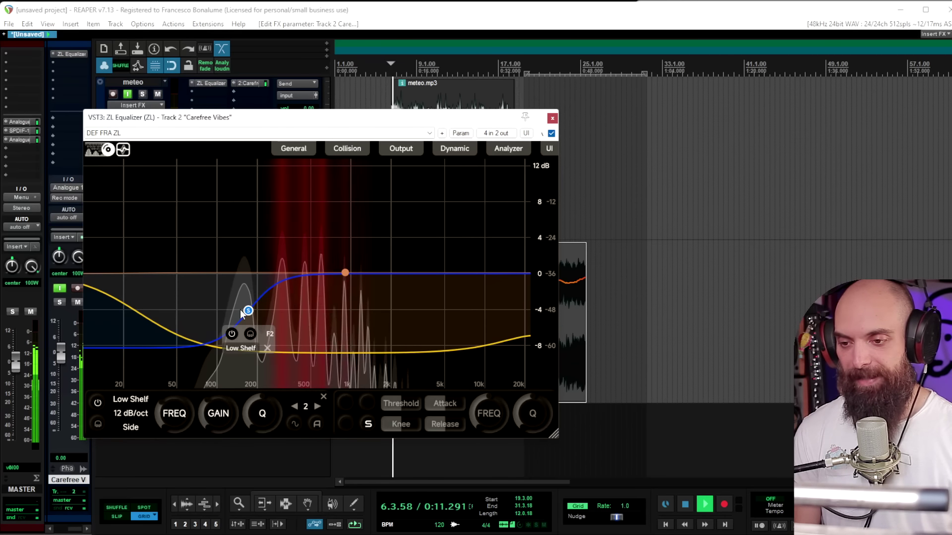
{"action": "mouse_move", "coordinate": [249, 313]}
{"action": "left_mouse_down"}
{"action": "mouse_move", "coordinate": [490, 343]}
{"action": "mouse_move", "coordinate": [239, 323]}
{"action": "mouse_move", "coordinate": [248, 307]}
{"action": "mouse_move", "coordinate": [259, 311]}
{"action": "left_mouse_up"}
{"action": "key", "text": "space"}
Switch to the browser and show the FabFilter Pro-Q 3 shop page with its price.
{"action": "key", "text": "alt+Tab"}
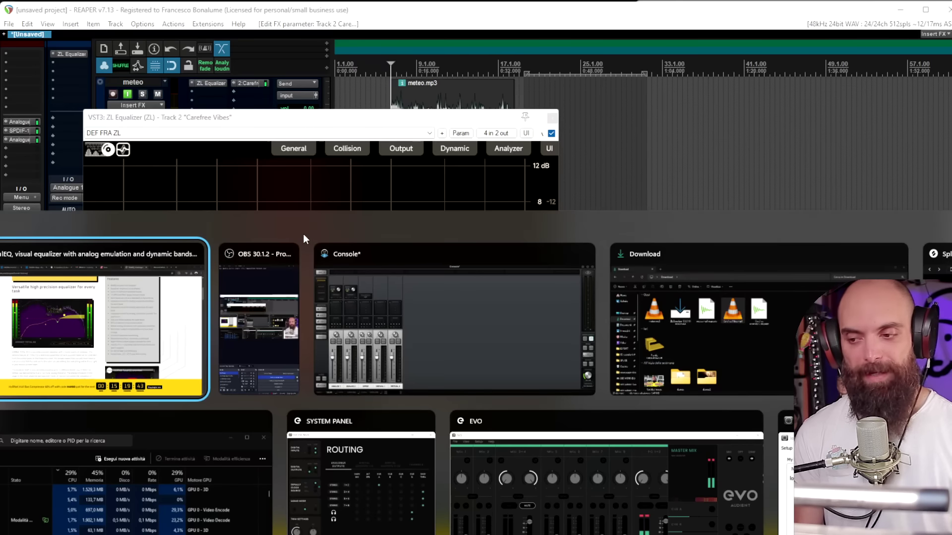
{"action": "scroll", "coordinate": [333, 254], "scroll_direction": "up", "scroll_amount": 2}
{"action": "left_click", "coordinate": [297, 45]}
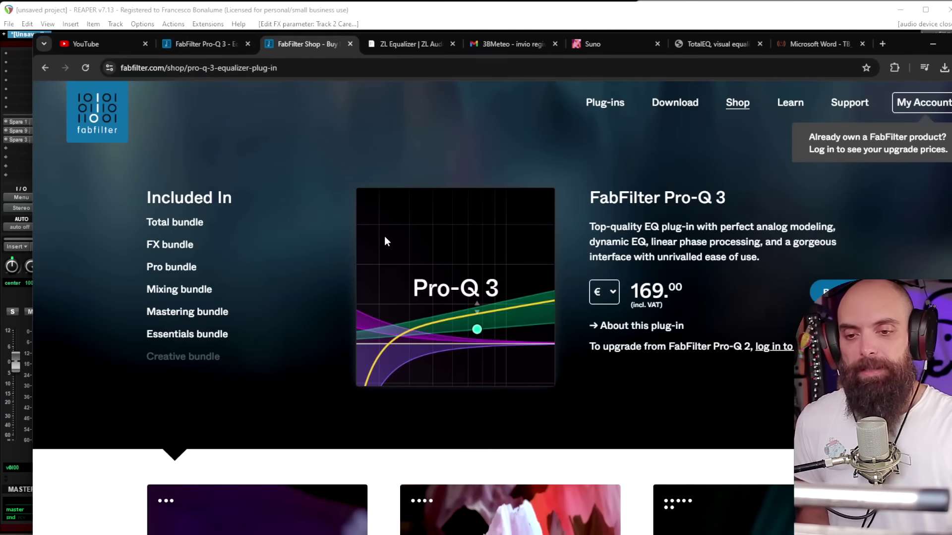